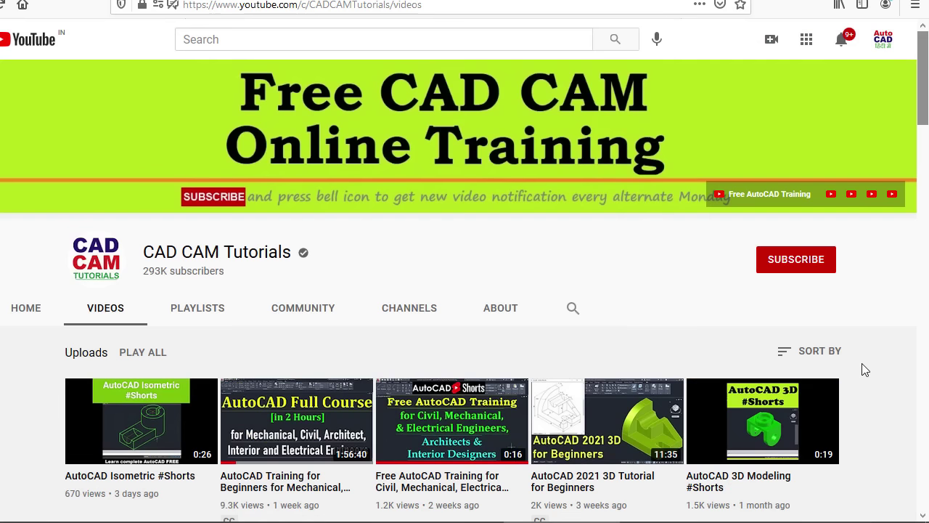
Subscribe to the CAD CAM Tutorials channel and set its notifications to All
{"action": "left_click", "coordinate": [798, 267]}
{"action": "left_click", "coordinate": [825, 260]}
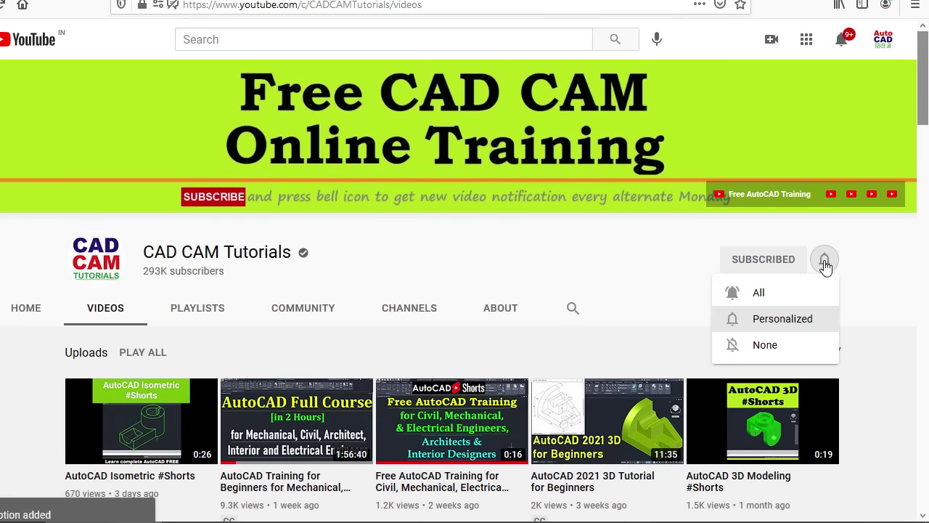
{"action": "left_click", "coordinate": [756, 297]}
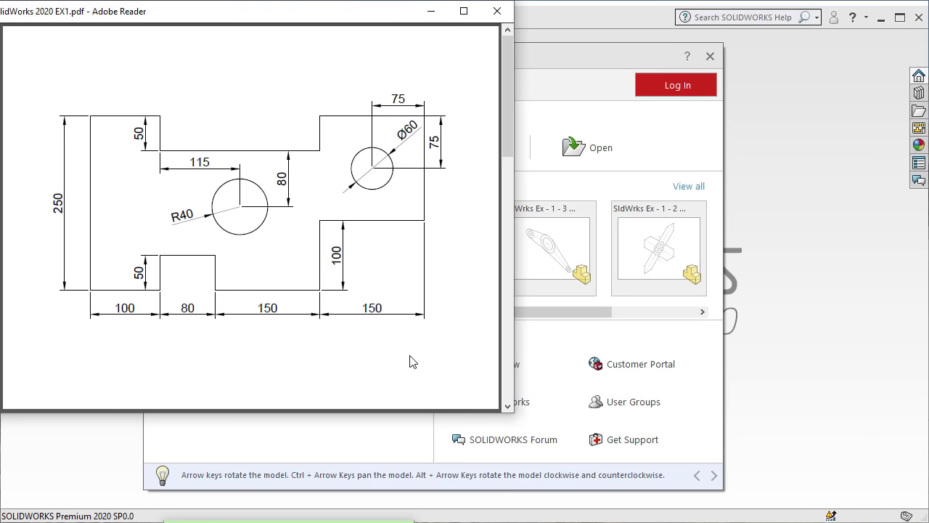
Switch to SOLIDWORKS, dismiss the welcome window and create a new Part document
{"action": "left_click", "coordinate": [377, 446]}
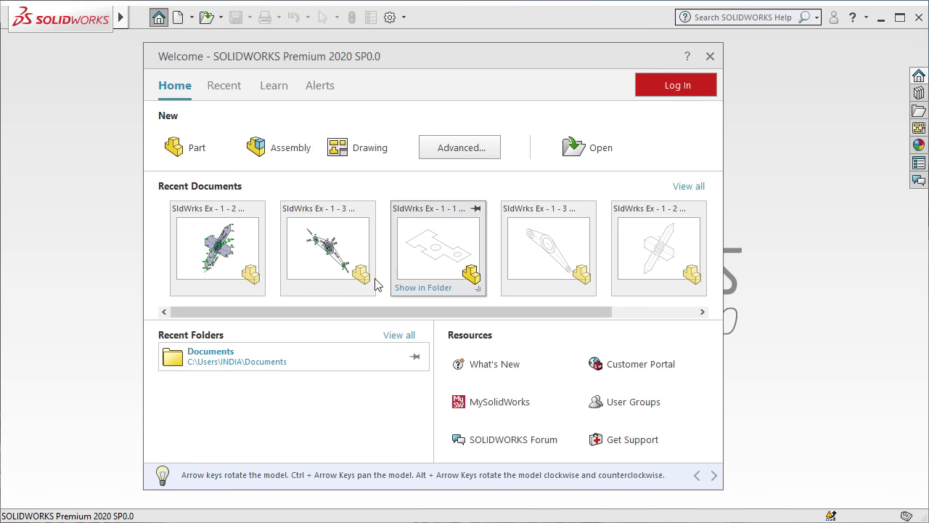
{"action": "left_click", "coordinate": [710, 57]}
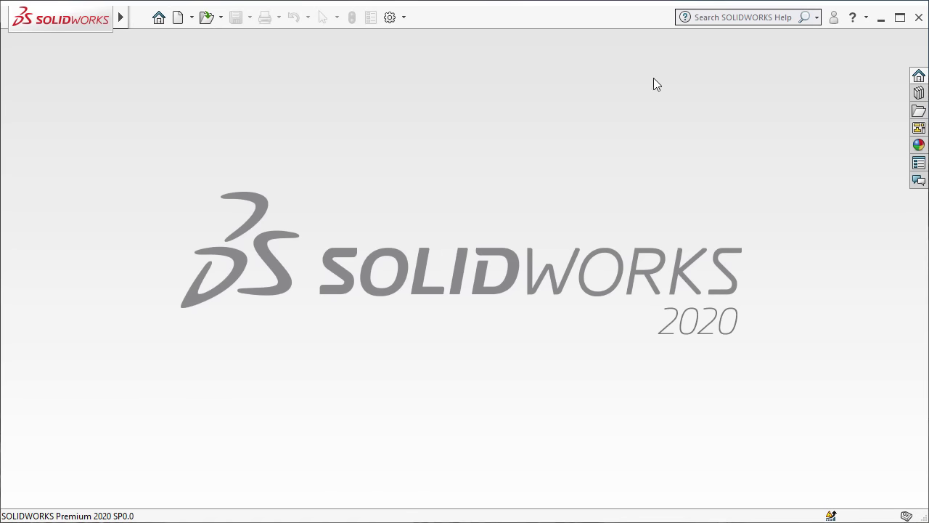
{"action": "left_click", "coordinate": [178, 18]}
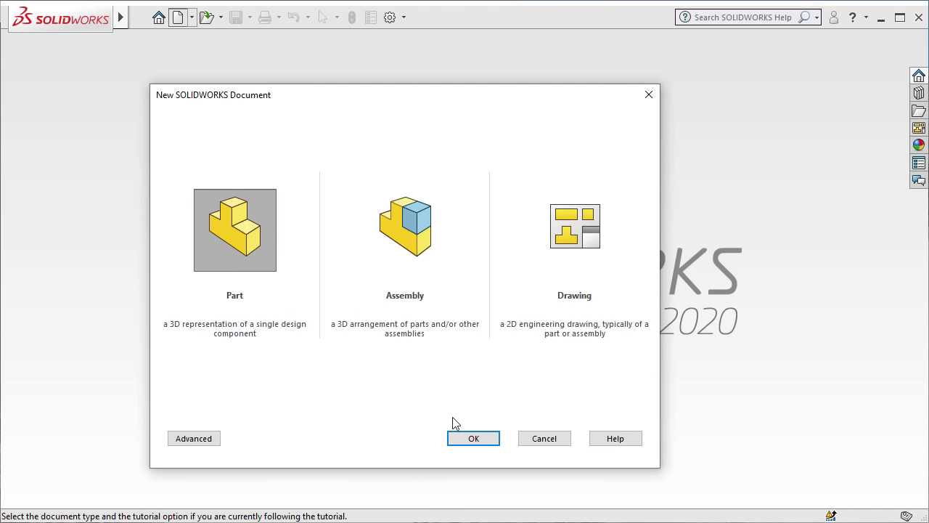
{"action": "left_click", "coordinate": [475, 443]}
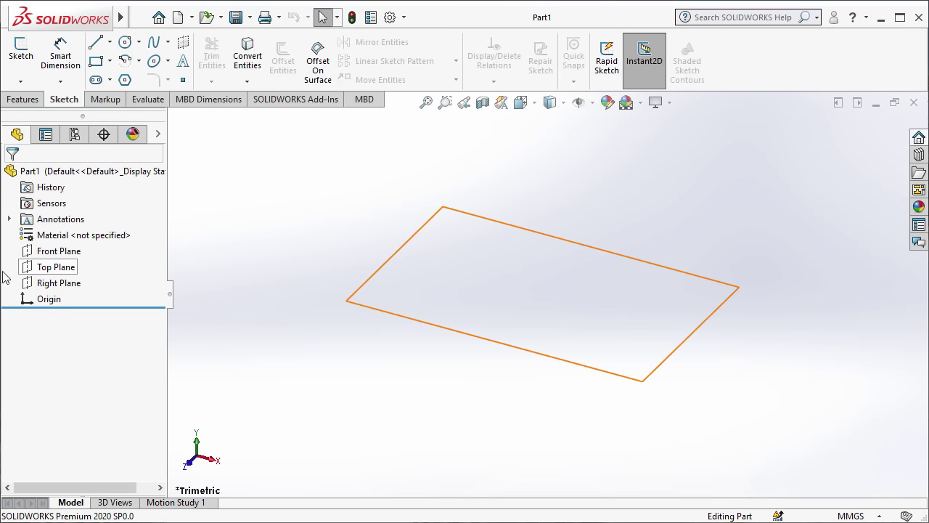
Start a new sketch on the Top Plane after checking the reference drawing
{"action": "key", "text": "alt+Tab"}
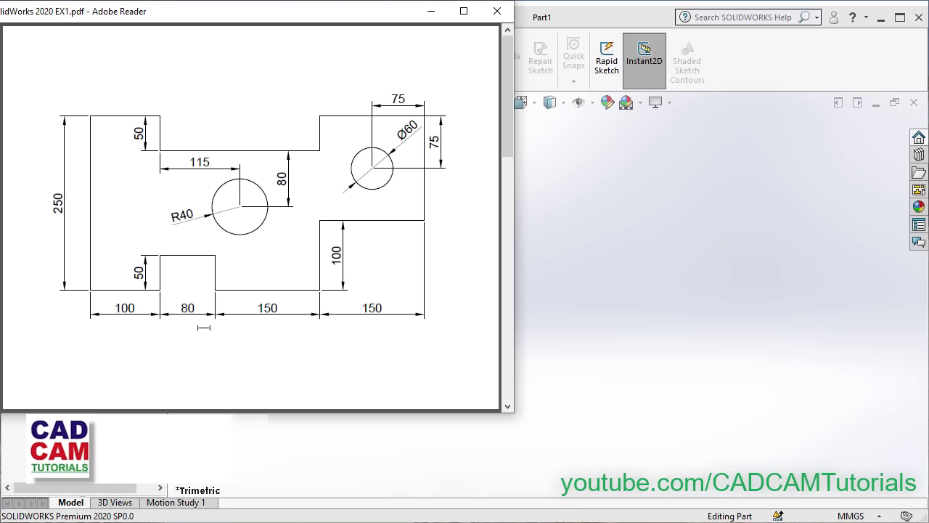
{"action": "left_click", "coordinate": [587, 302]}
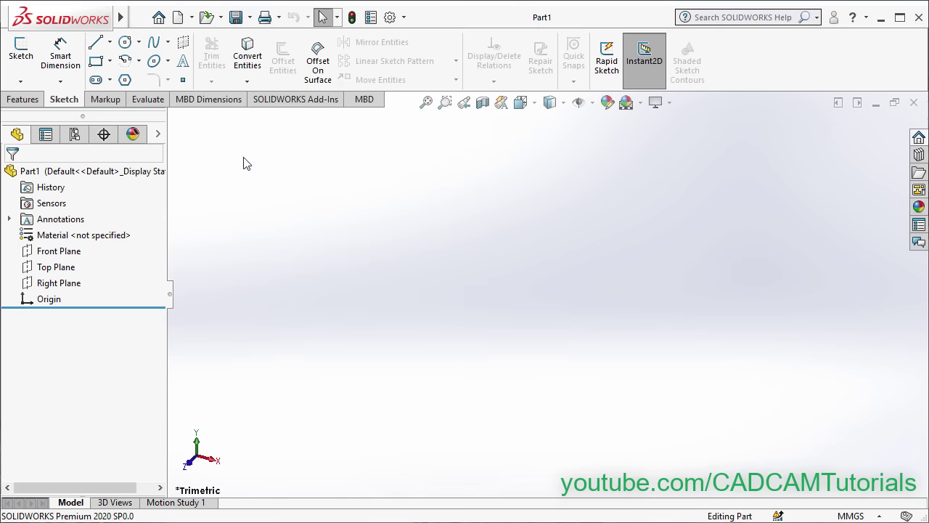
{"action": "left_click", "coordinate": [22, 100]}
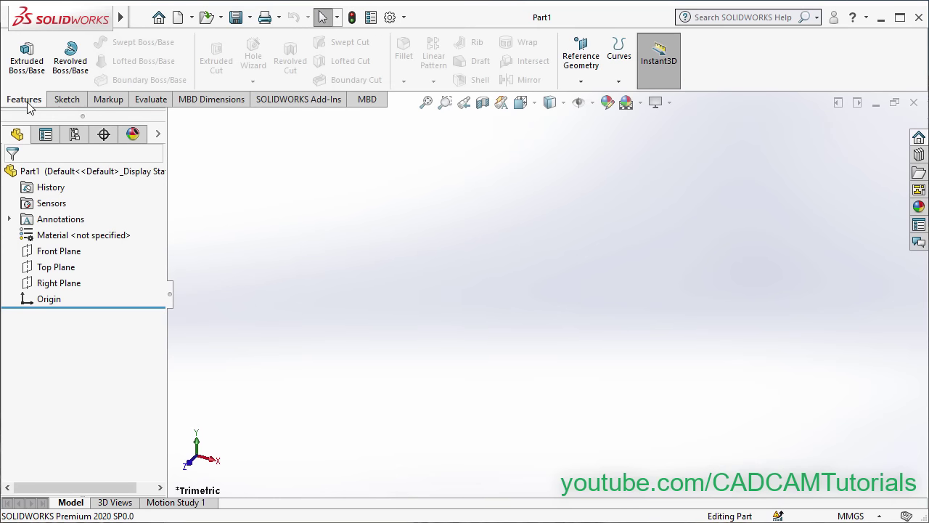
{"action": "left_click", "coordinate": [71, 103]}
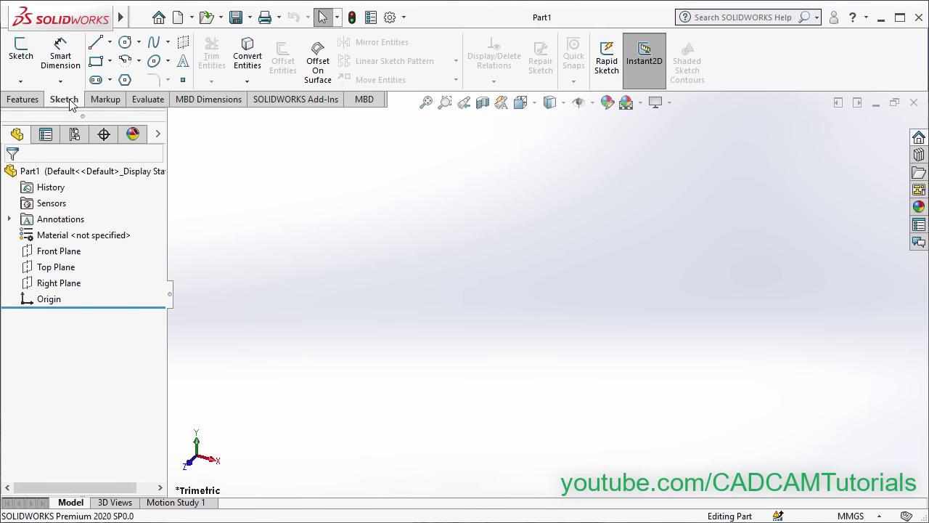
{"action": "left_click", "coordinate": [20, 58]}
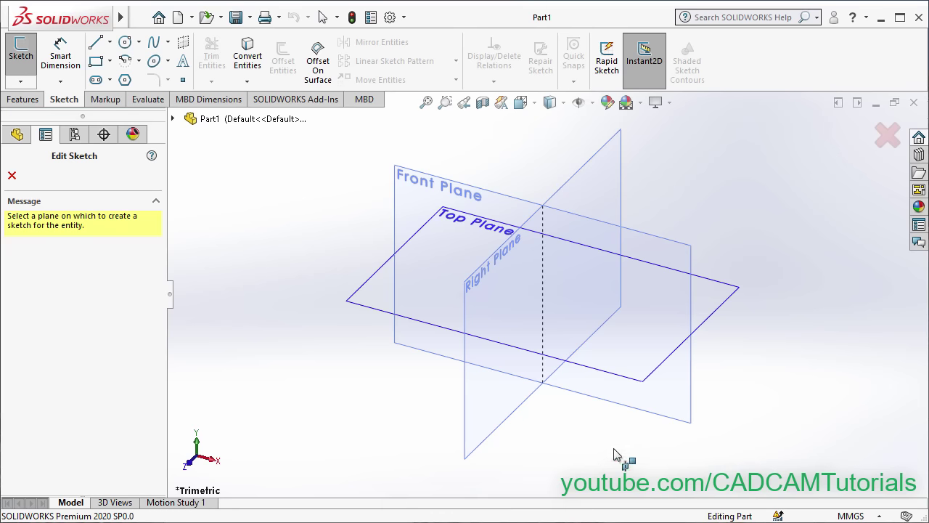
{"action": "left_click", "coordinate": [620, 377]}
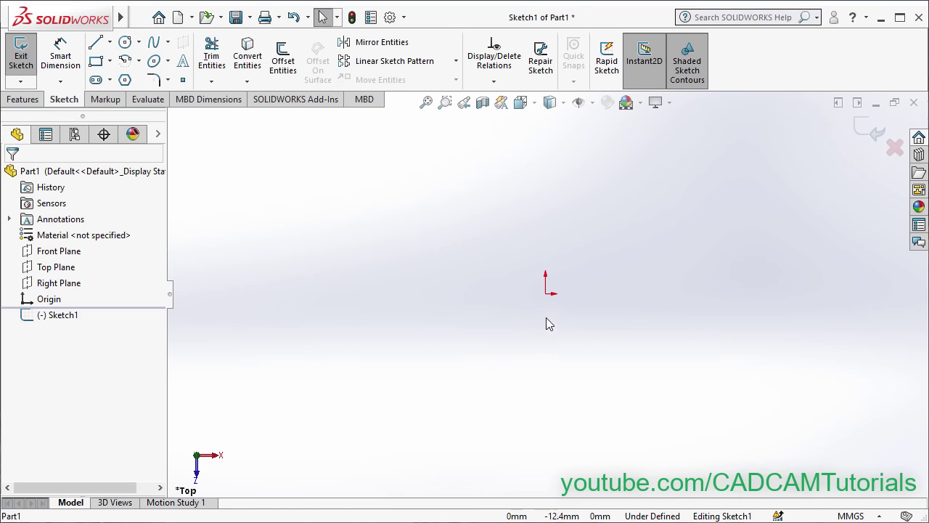
Sketch the profile's bottom edge rightward from the origin: a line about 55 mm long, a notch about 22 mm high, and a second aligned segment
{"action": "mouse_move", "coordinate": [546, 318]}
{"action": "middle_mouse_down", "text": "ctrl"}
{"action": "mouse_move", "coordinate": [486, 357]}
{"action": "mouse_move", "coordinate": [255, 457]}
{"action": "middle_mouse_up", "text": "ctrl"}
{"action": "left_click", "coordinate": [94, 45]}
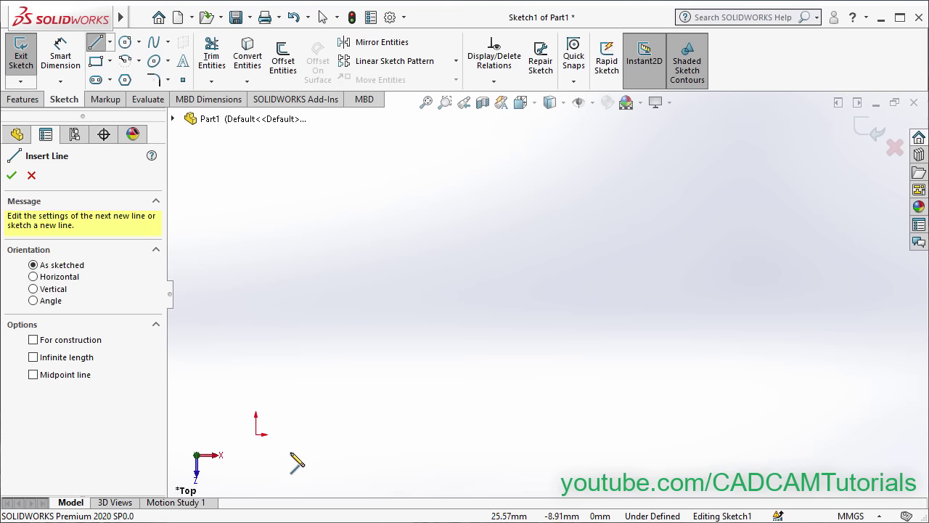
{"action": "left_click", "coordinate": [255, 434]}
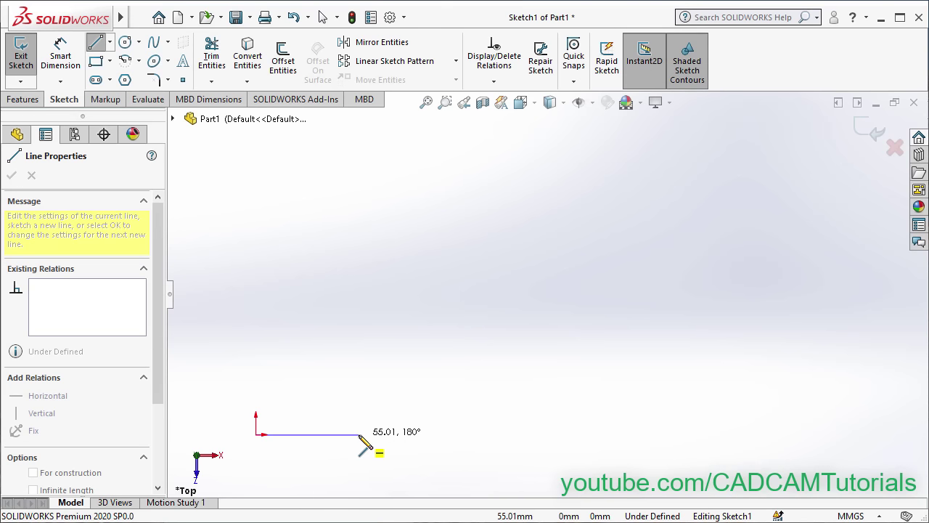
{"action": "left_click", "coordinate": [359, 434]}
{"action": "left_click", "coordinate": [359, 394]}
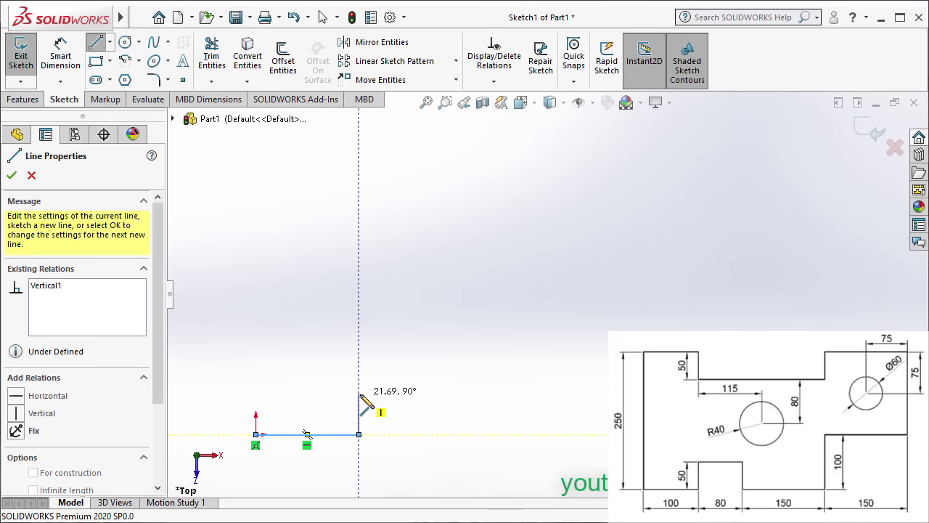
{"action": "left_click", "coordinate": [452, 395]}
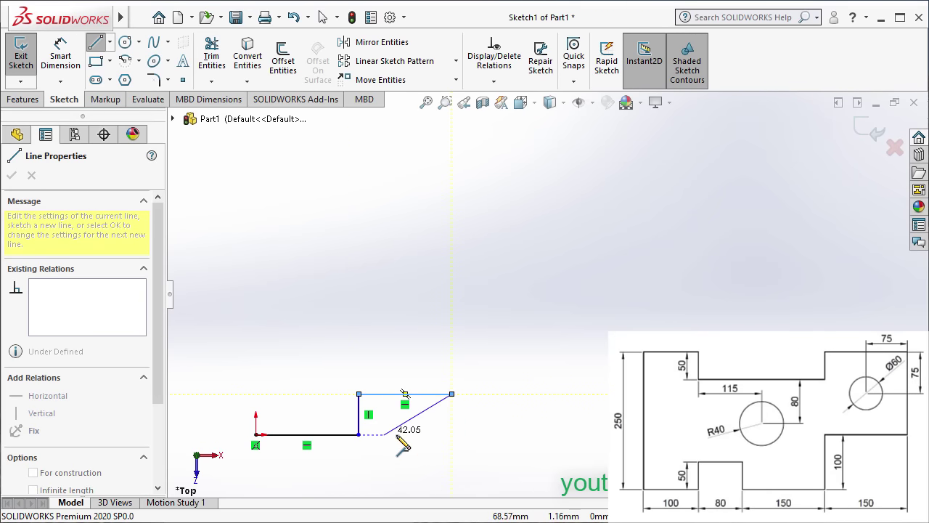
{"action": "left_click", "coordinate": [451, 434]}
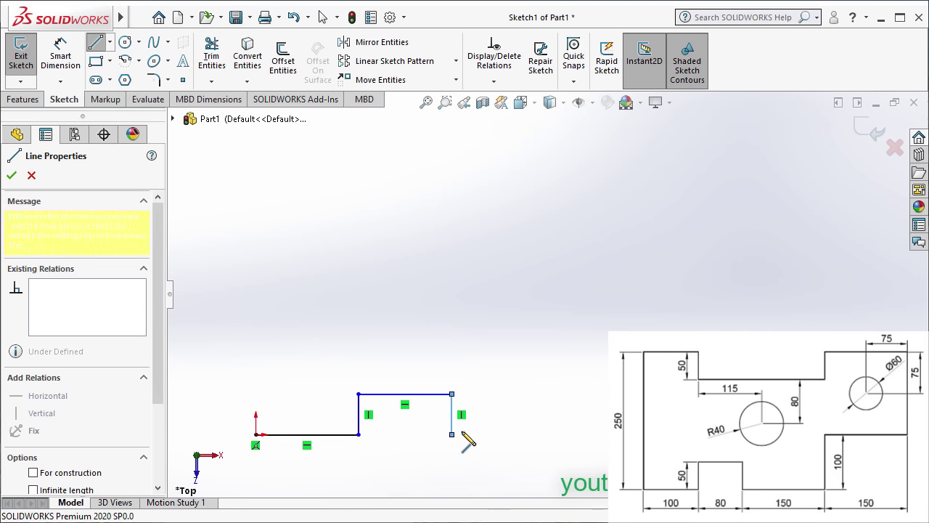
{"action": "left_click", "coordinate": [544, 434]}
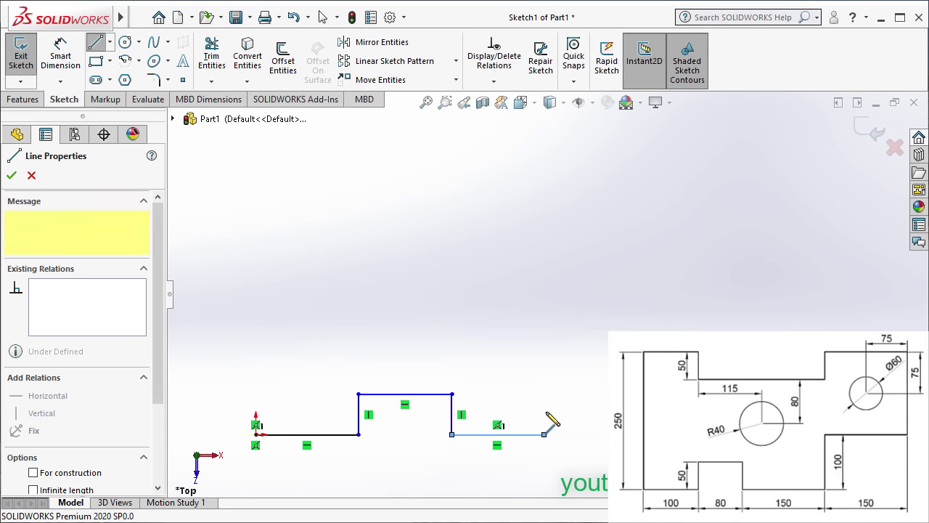
Continue the line chain around the projecting right block, ending its top edge directly above the inner vertical edge
{"action": "left_click", "coordinate": [544, 303]}
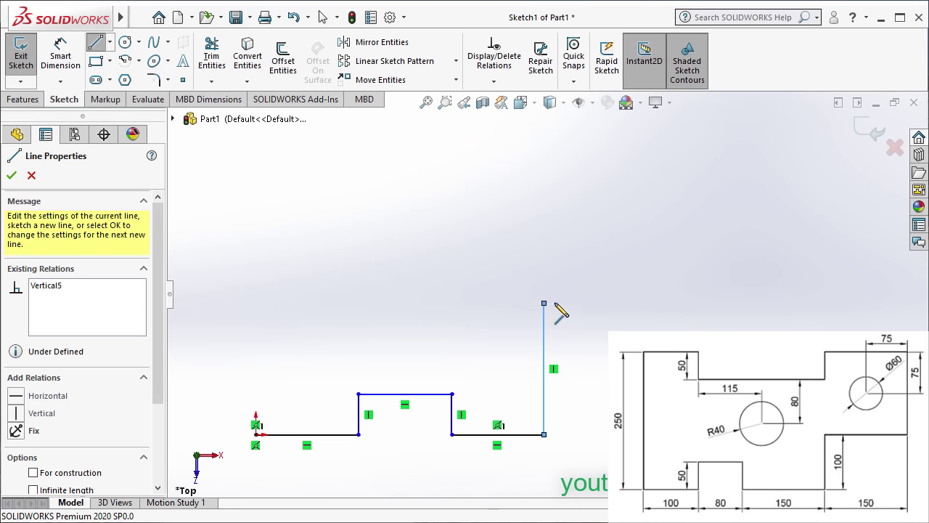
{"action": "left_click", "coordinate": [672, 303]}
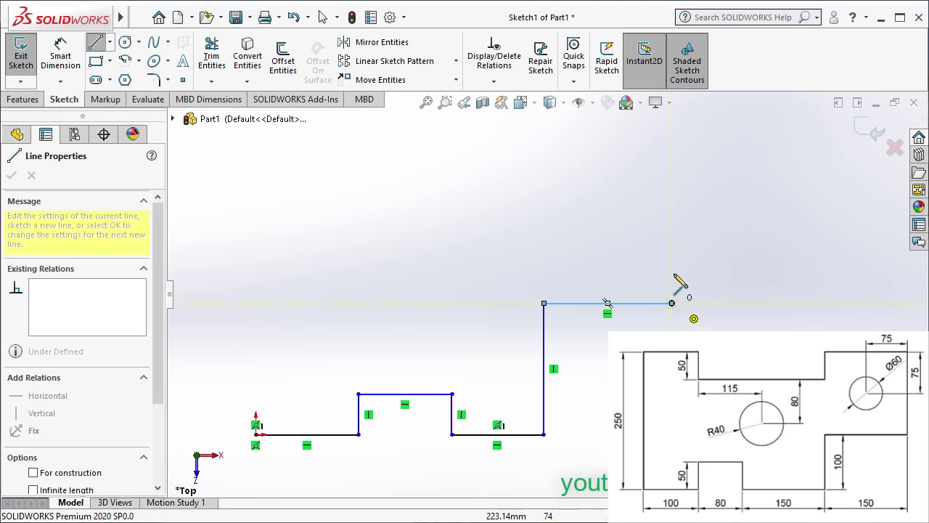
{"action": "left_click", "coordinate": [672, 174]}
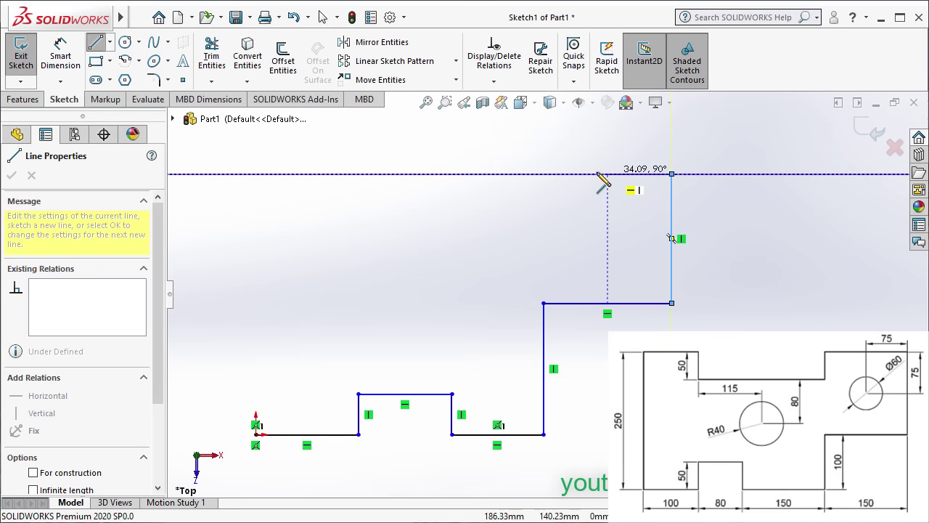
{"action": "left_click", "coordinate": [544, 174]}
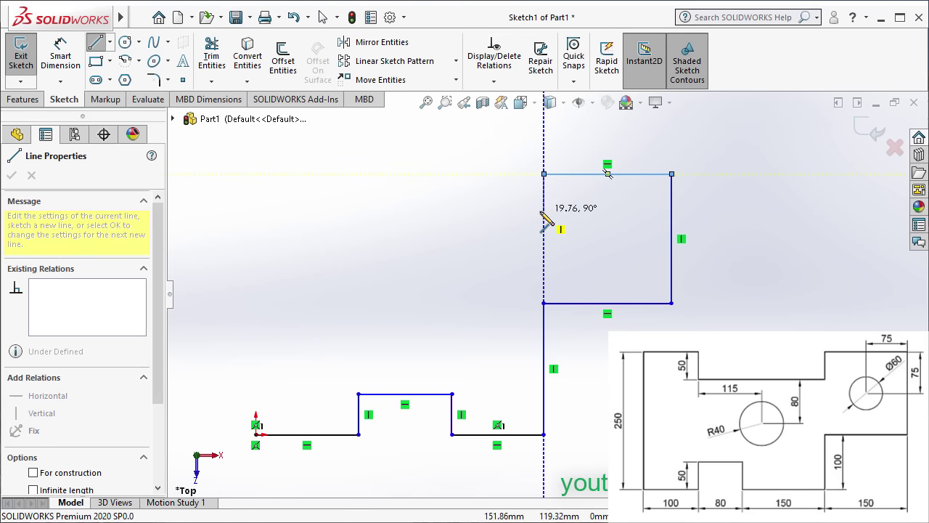
Sketch the upper notch and the top-left edge, then close the profile with a vertical line down to the origin
{"action": "left_click", "coordinate": [544, 214]}
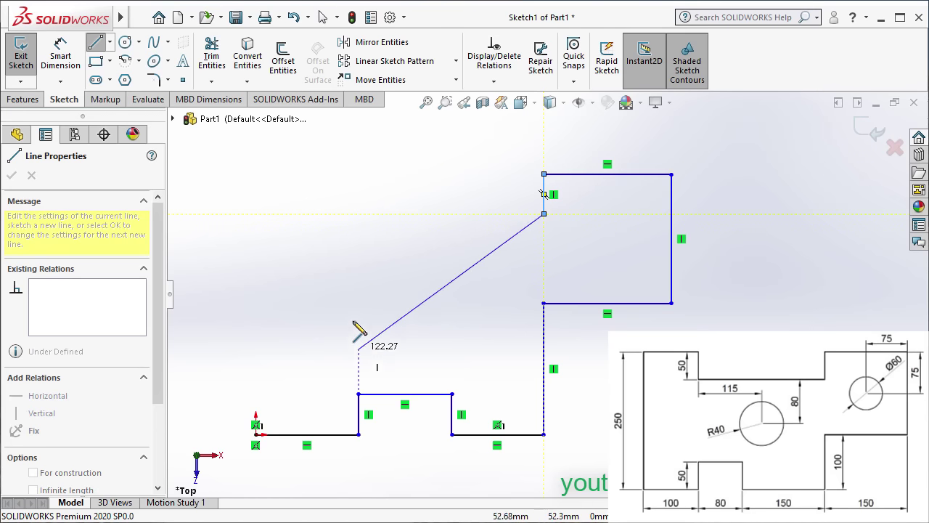
{"action": "left_click", "coordinate": [359, 214]}
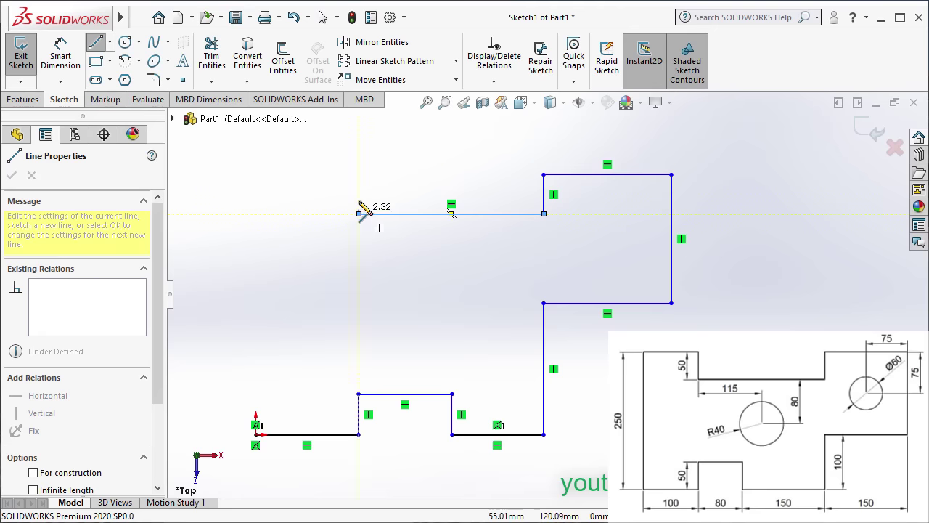
{"action": "left_click", "coordinate": [359, 174]}
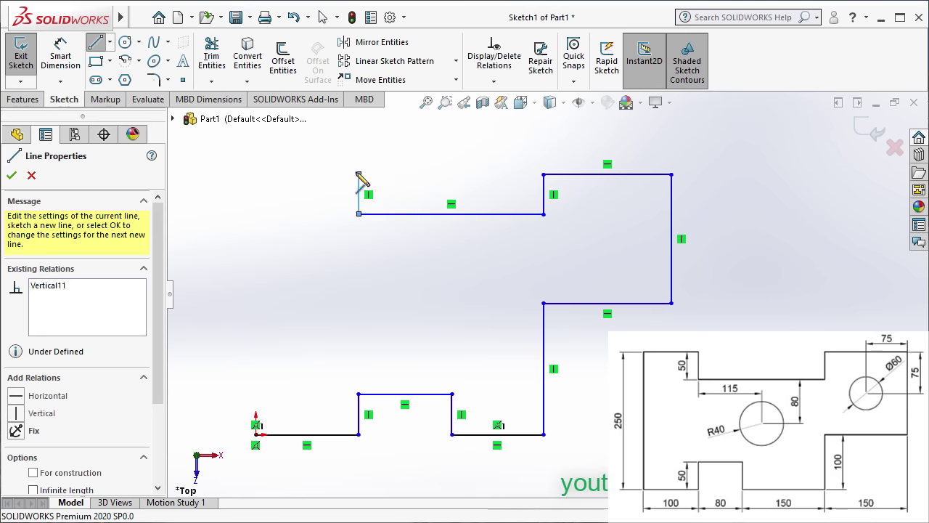
{"action": "left_click", "coordinate": [255, 175]}
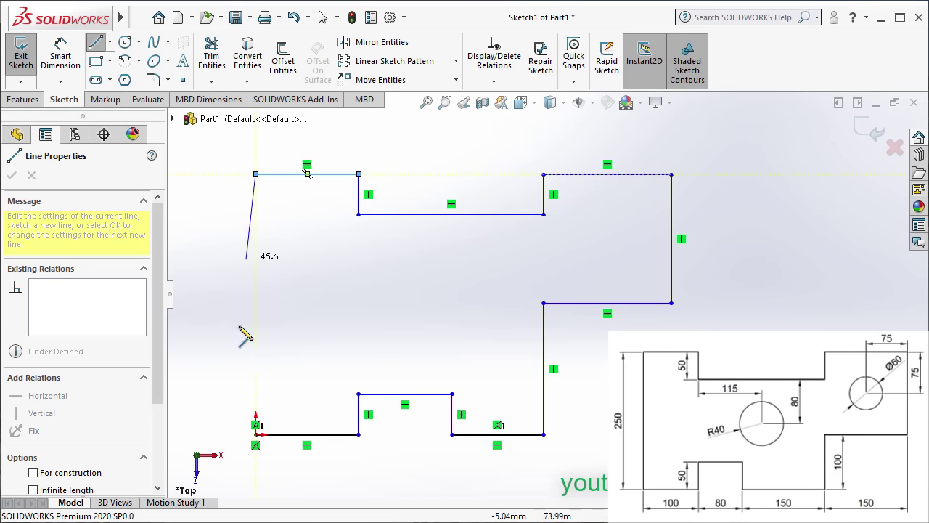
{"action": "left_click", "coordinate": [255, 434]}
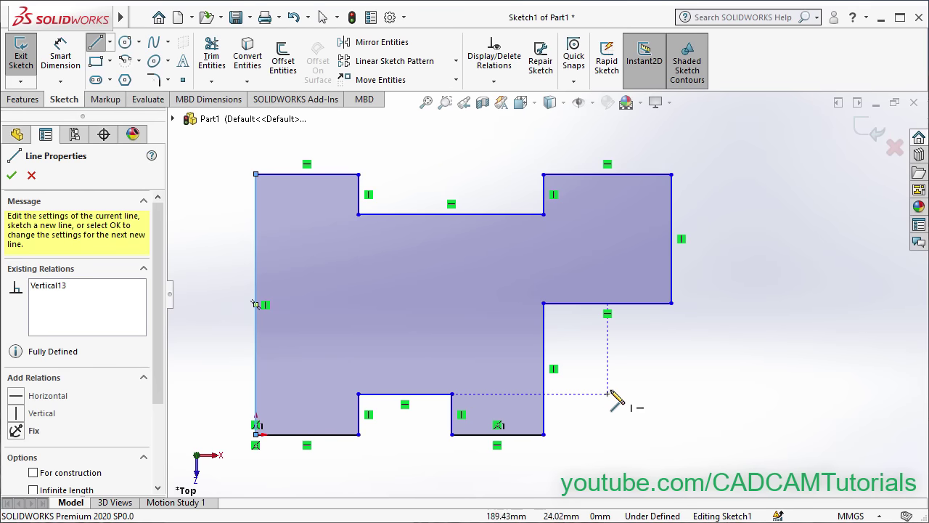
{"action": "key", "text": "Escape"}
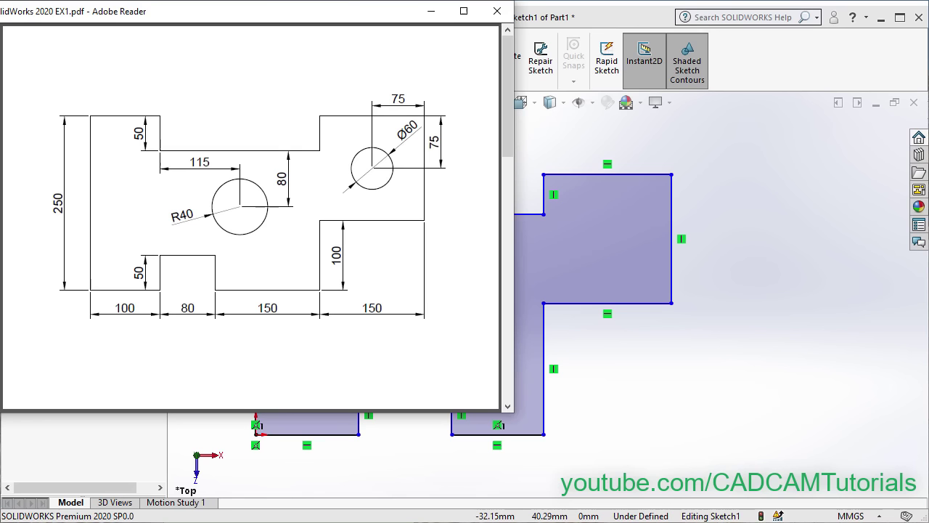
Dimension the bottom-left horizontal edge with Smart Dimension and set its length to 100 mm
{"action": "key", "text": "alt+Tab"}
{"action": "left_click", "coordinate": [654, 380]}
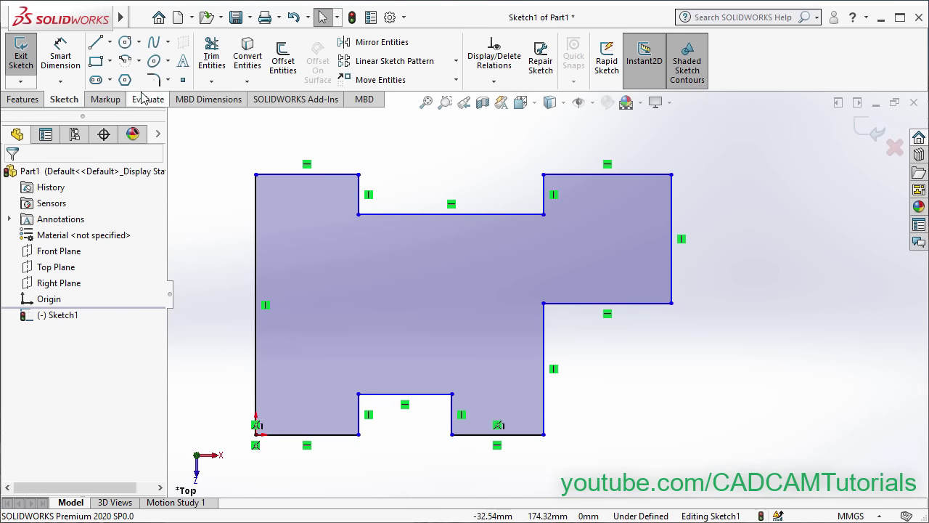
{"action": "left_click", "coordinate": [70, 64]}
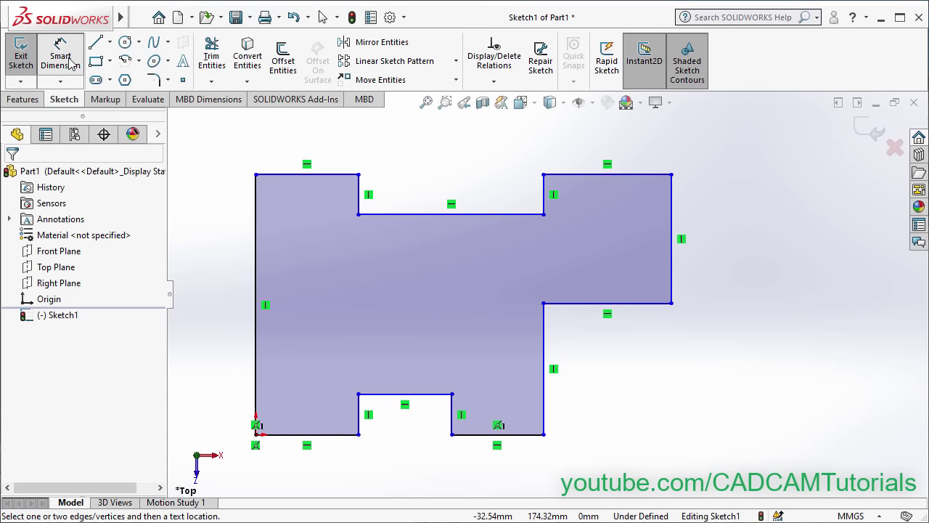
{"action": "left_click", "coordinate": [334, 436]}
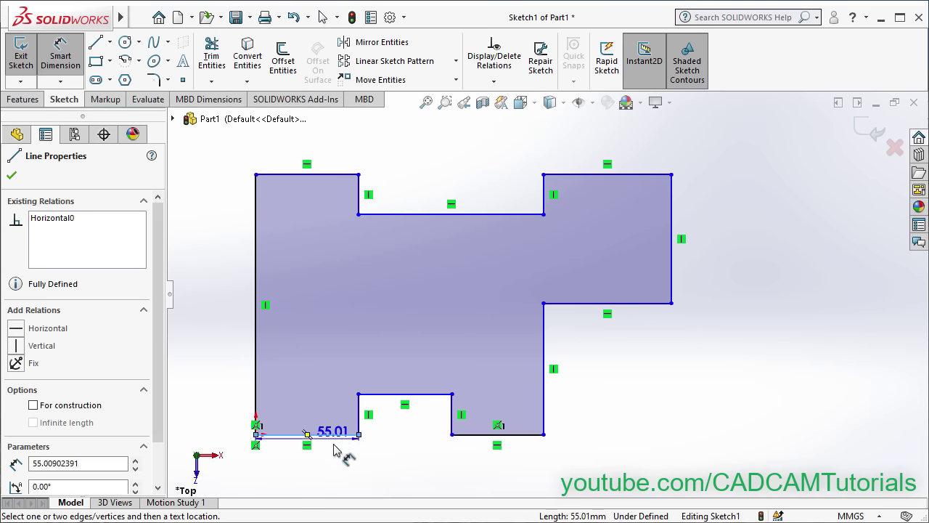
{"action": "left_click", "coordinate": [314, 479]}
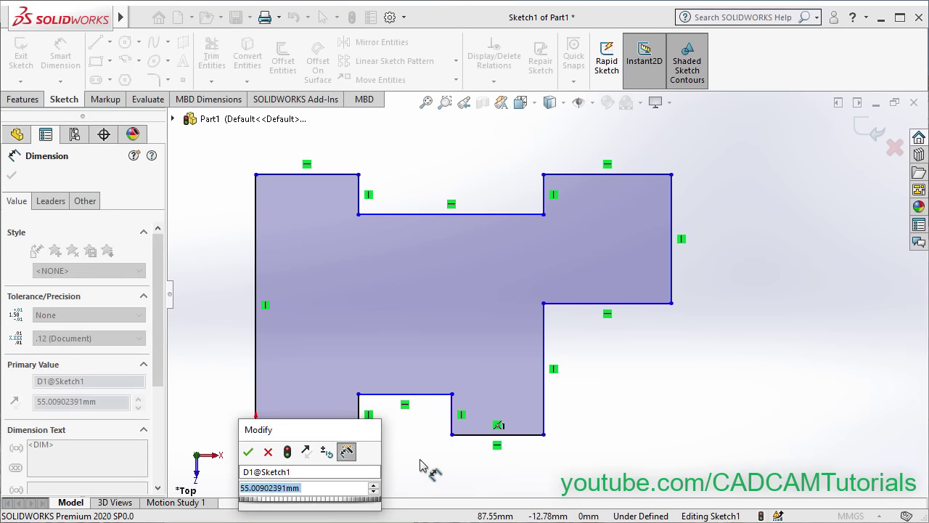
{"action": "type", "text": "100"}
{"action": "key", "text": "Return"}
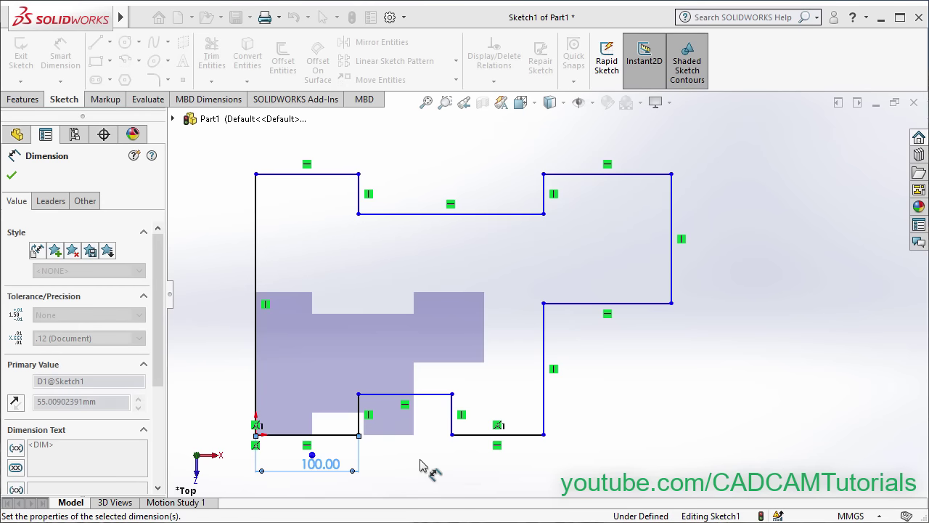
Dimension the bottom notch, setting its left vertical edge to 50 mm and its width to 80 mm
{"action": "left_click", "coordinate": [358, 427]}
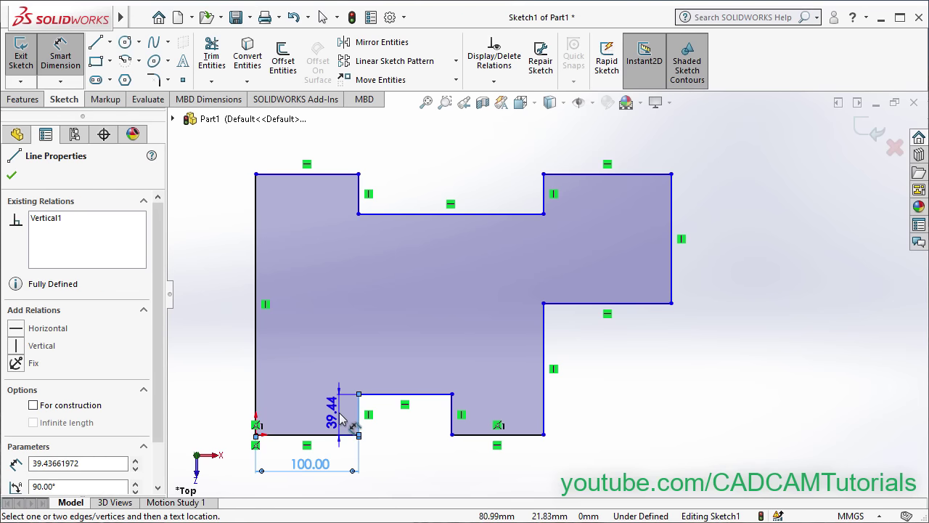
{"action": "left_click", "coordinate": [335, 419]}
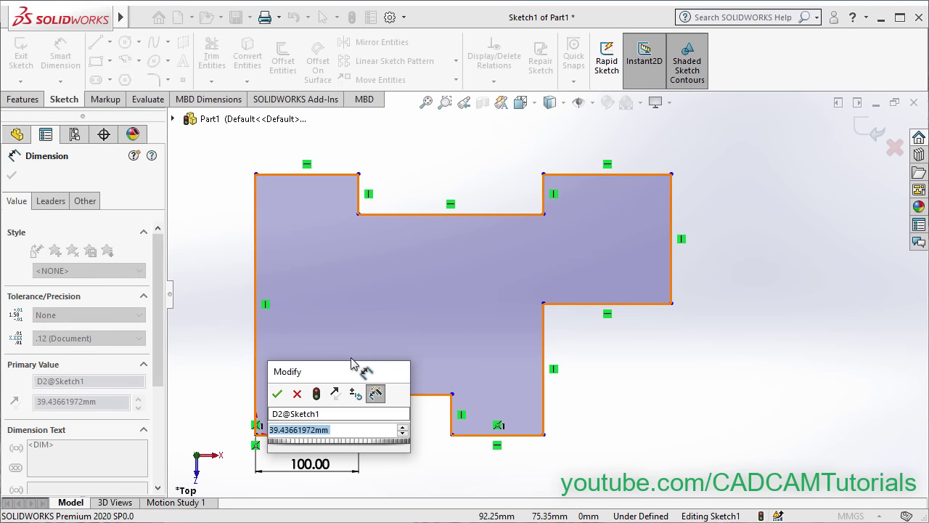
{"action": "type", "text": "50"}
{"action": "key", "text": "Return"}
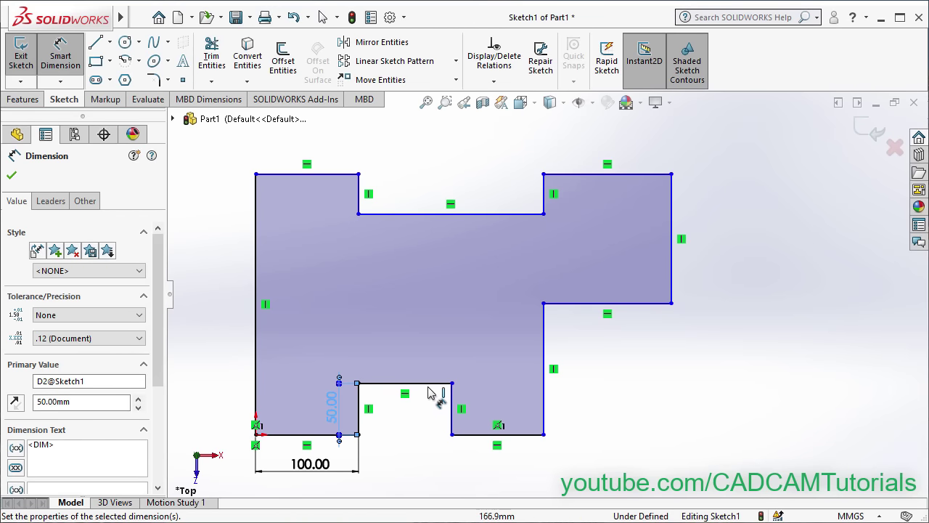
{"action": "left_click", "coordinate": [429, 385]}
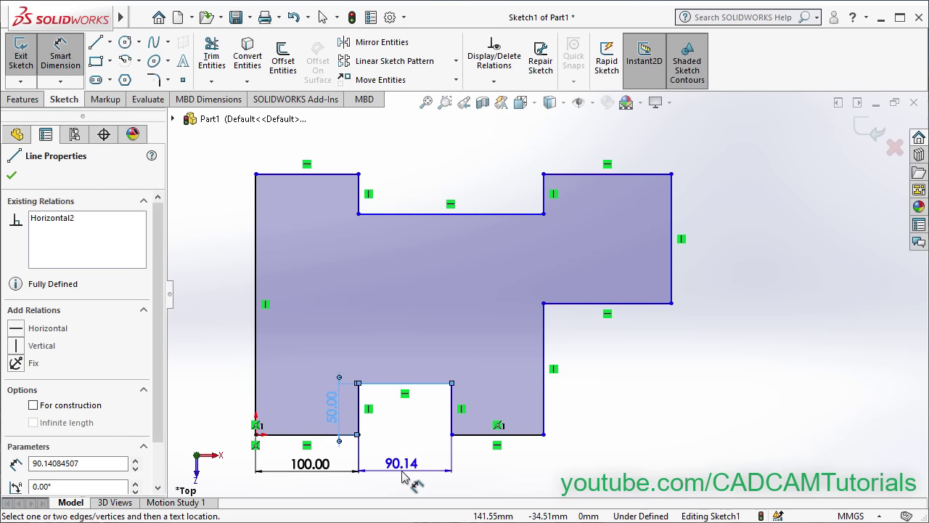
{"action": "left_click", "coordinate": [409, 476]}
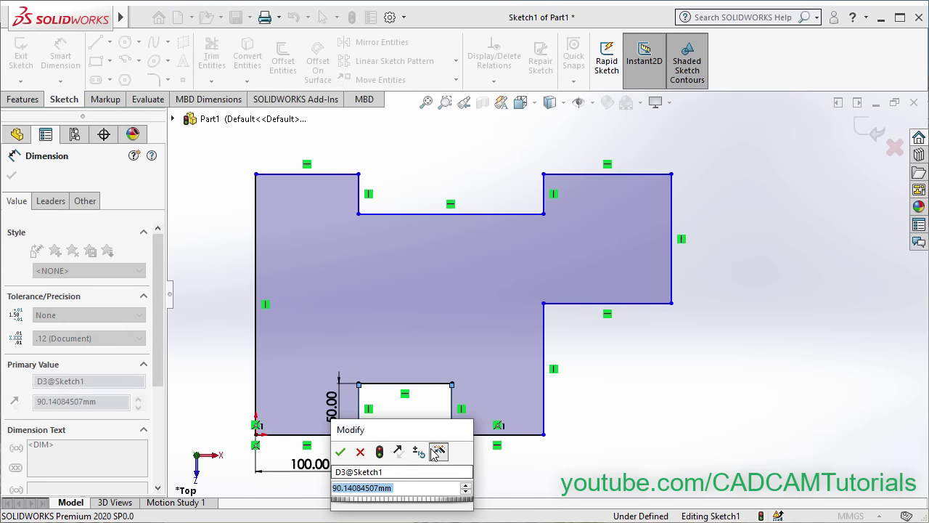
{"action": "type", "text": "80"}
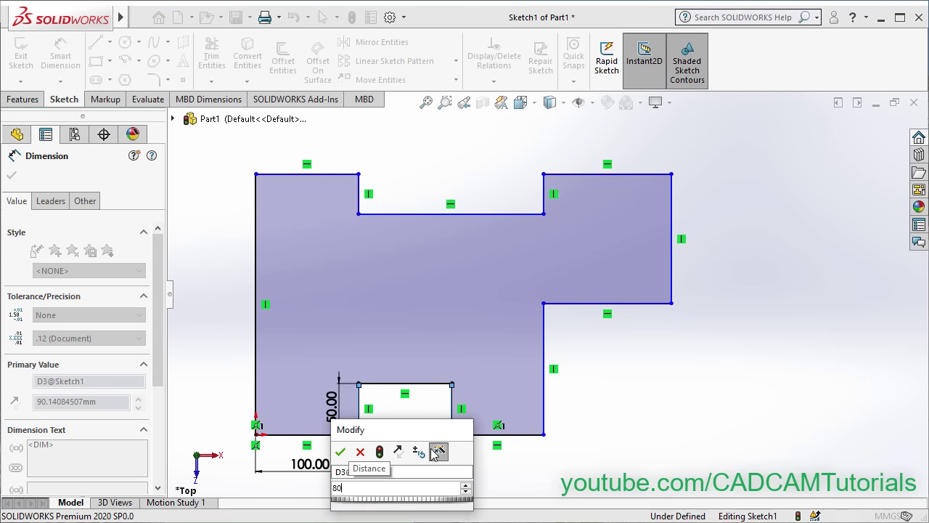
{"action": "key", "text": "Return"}
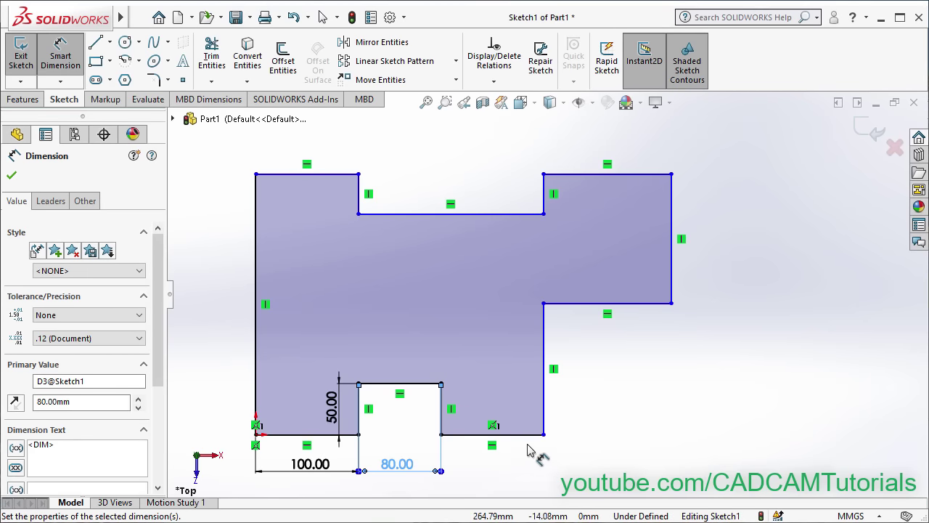
Dimension the bottom edge segment to the right of the notch and set its length to 150 mm
{"action": "left_click", "coordinate": [526, 438]}
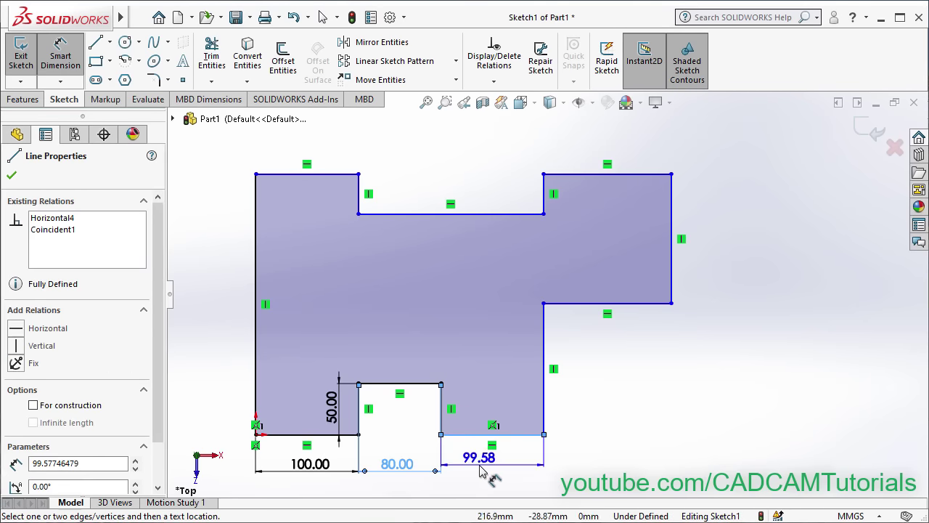
{"action": "left_click", "coordinate": [485, 475]}
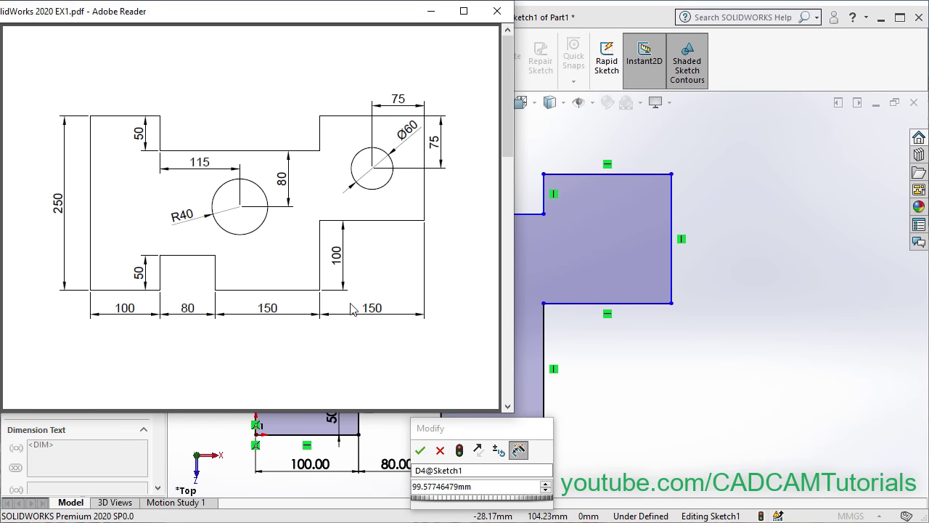
{"action": "left_click", "coordinate": [491, 435]}
{"action": "type", "text": "1"}
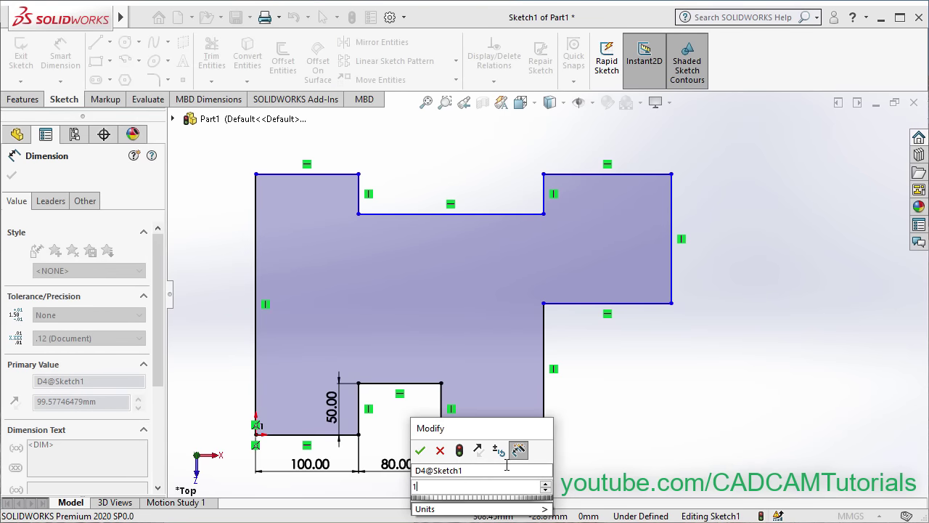
{"action": "type", "text": "50"}
{"action": "key", "text": "Return"}
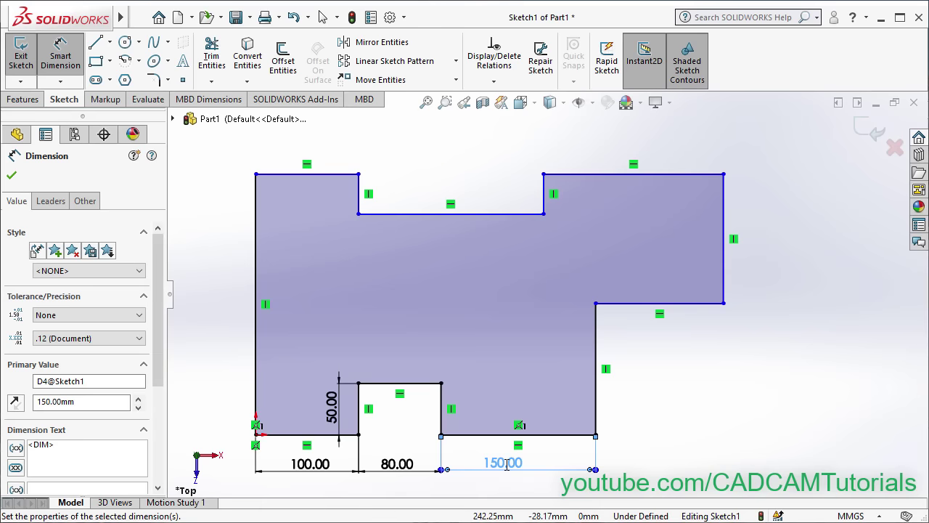
Dimension the projecting right block's lower edge at 150 mm and the vertical edge below it at 100 mm
{"action": "left_click", "coordinate": [690, 305]}
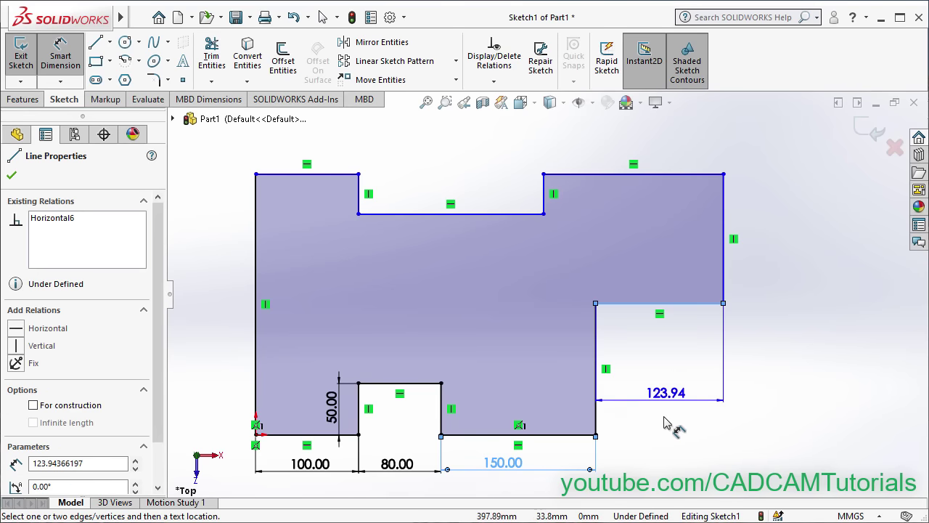
{"action": "left_click", "coordinate": [671, 476]}
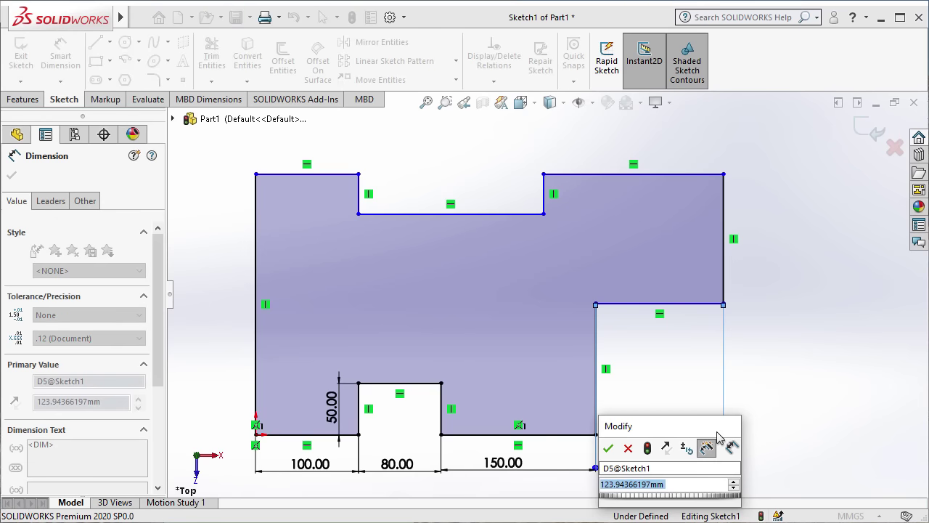
{"action": "type", "text": "150"}
{"action": "key", "text": "Return"}
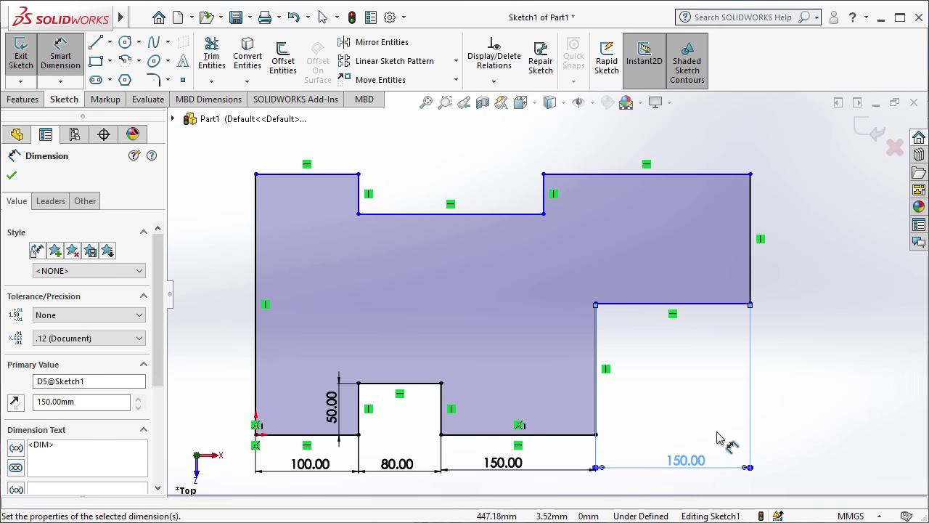
{"action": "left_click", "coordinate": [595, 403]}
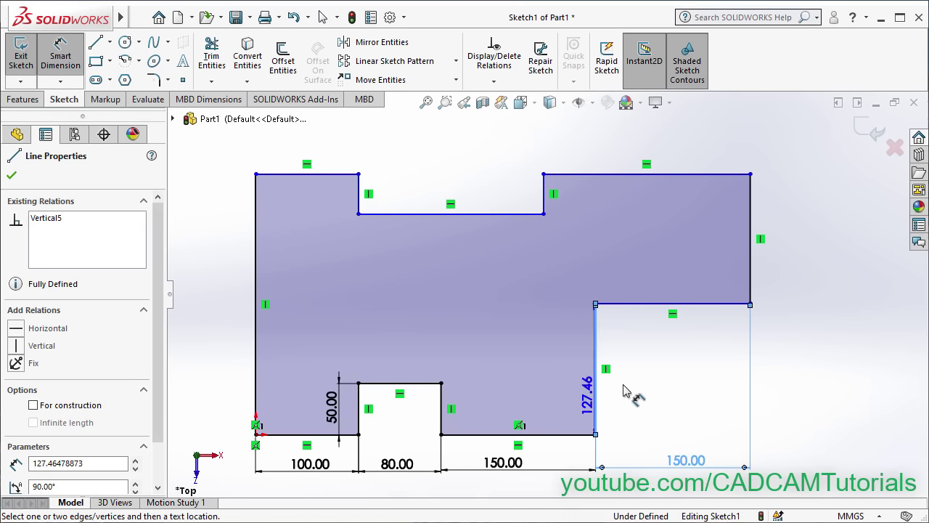
{"action": "left_click", "coordinate": [650, 382]}
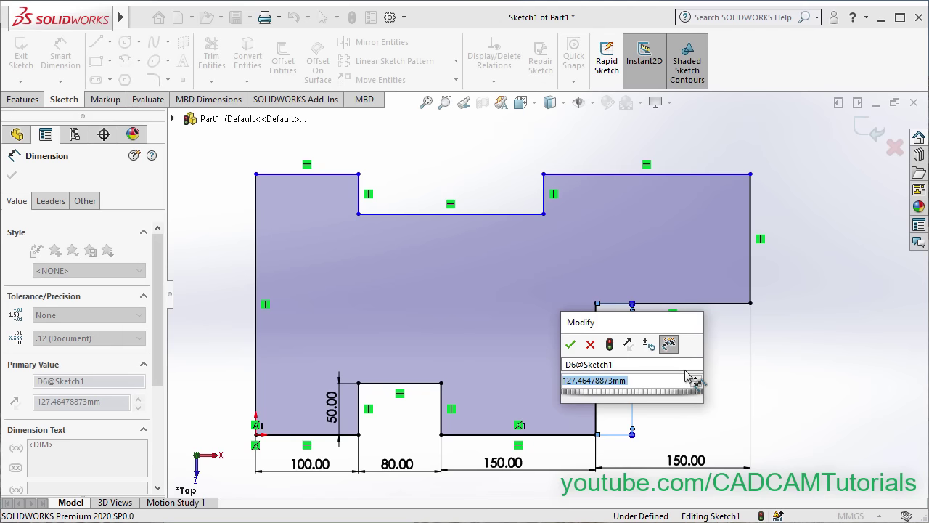
{"action": "type", "text": "100"}
{"action": "key", "text": "Return"}
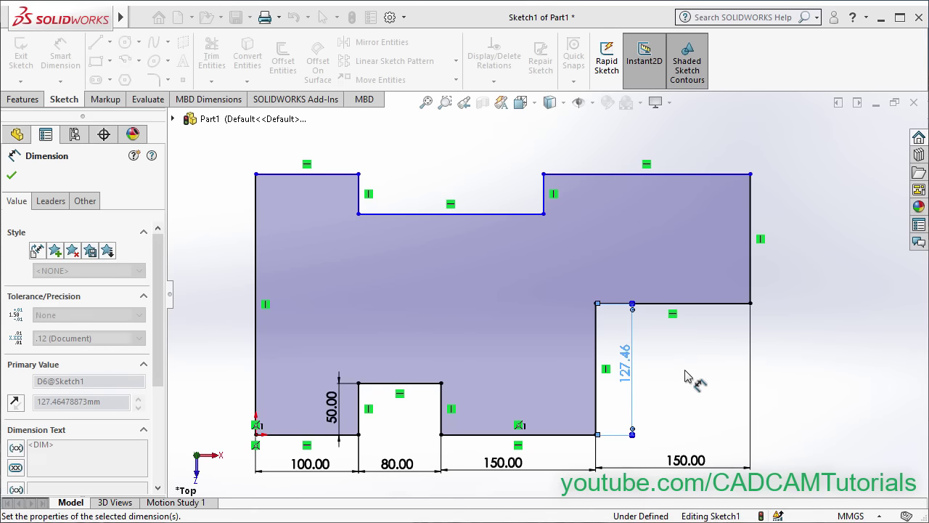
Check the reference drawing and apply an Equal relation between the right block's lower and top horizontal edges
{"action": "key", "text": "alt+Tab"}
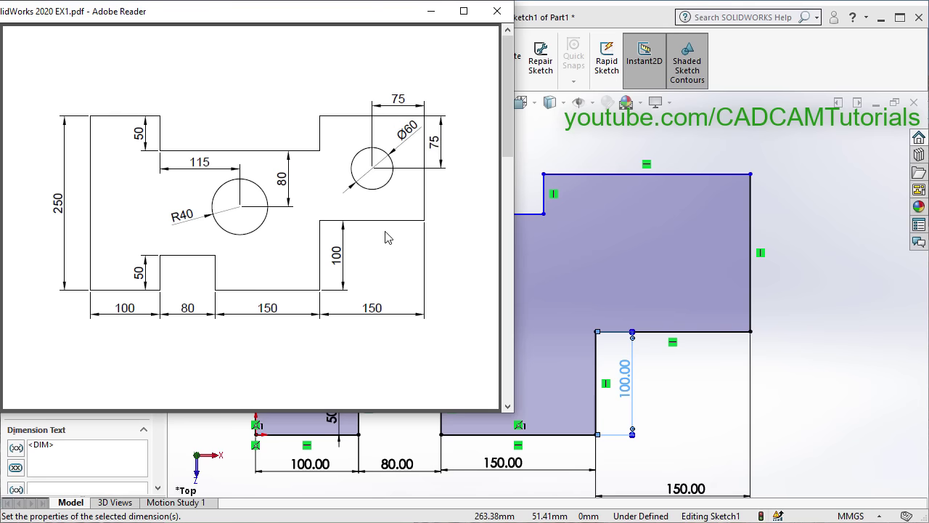
{"action": "left_click", "coordinate": [769, 326]}
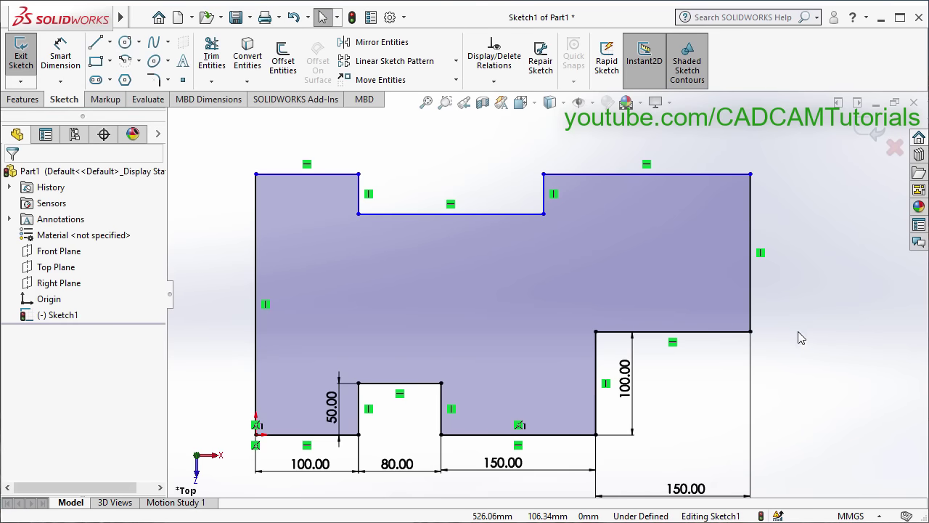
{"action": "left_click", "coordinate": [706, 333]}
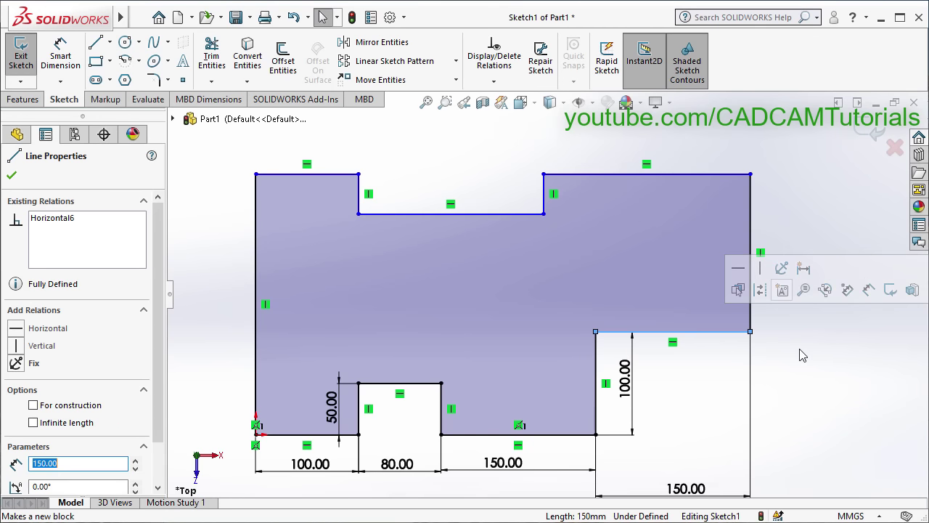
{"action": "key", "text": "ctrl"}
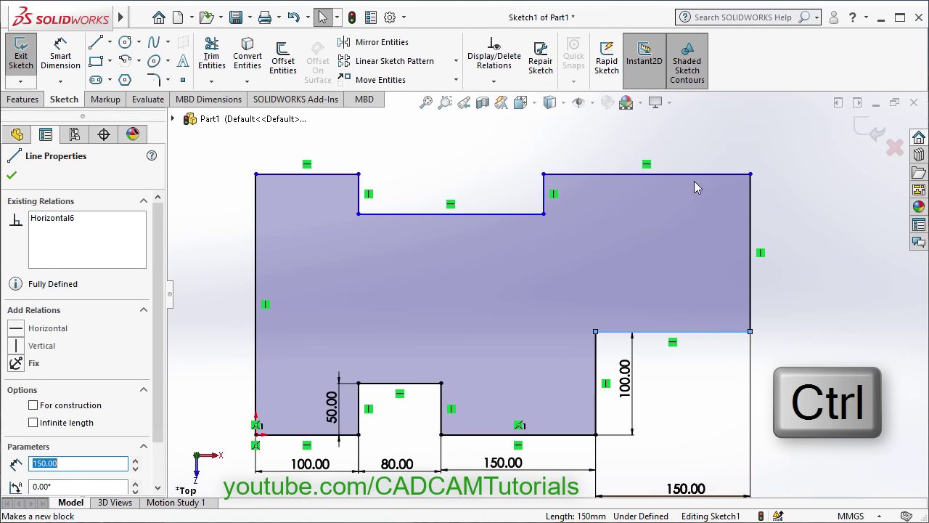
{"action": "left_click", "coordinate": [694, 175], "text": "ctrl"}
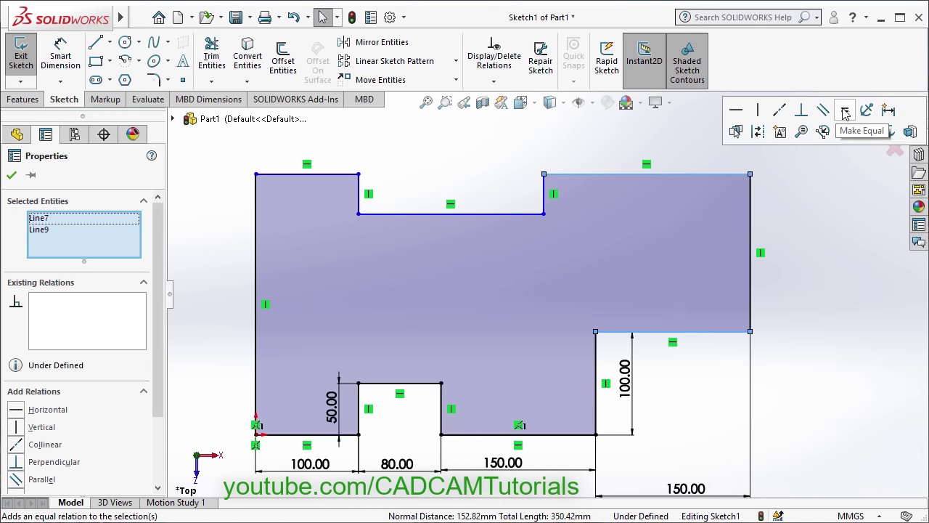
{"action": "left_click", "coordinate": [844, 111]}
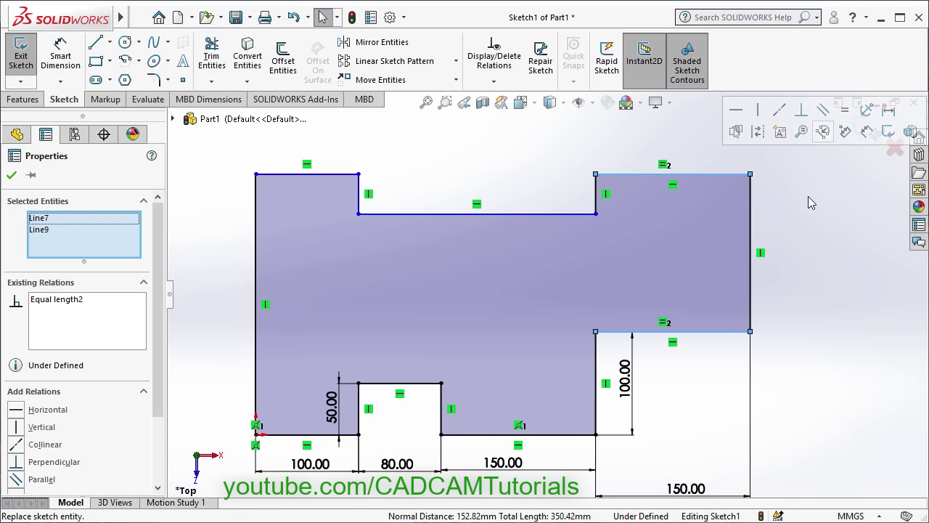
{"action": "key", "text": "Escape"}
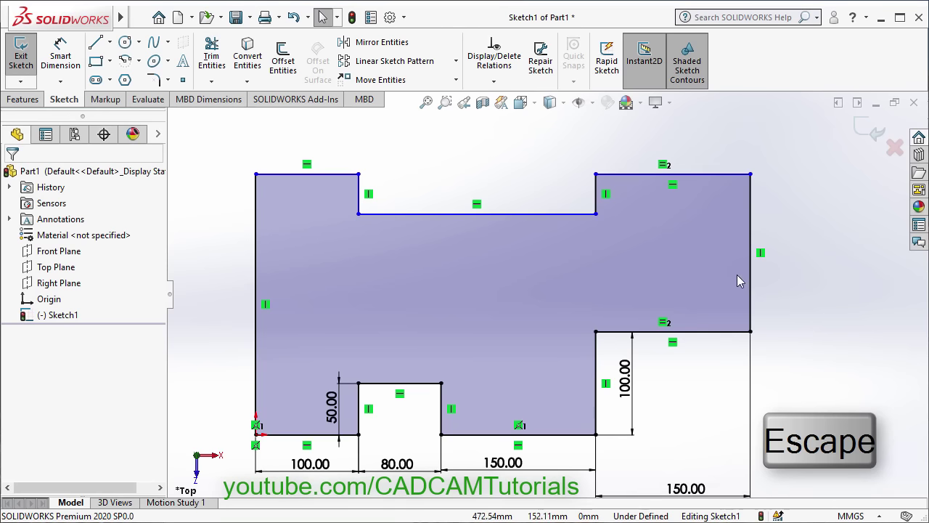
Check the overall height in the reference drawing and dimension the profile's left vertical edge at 250 mm
{"action": "left_click", "coordinate": [54, 61]}
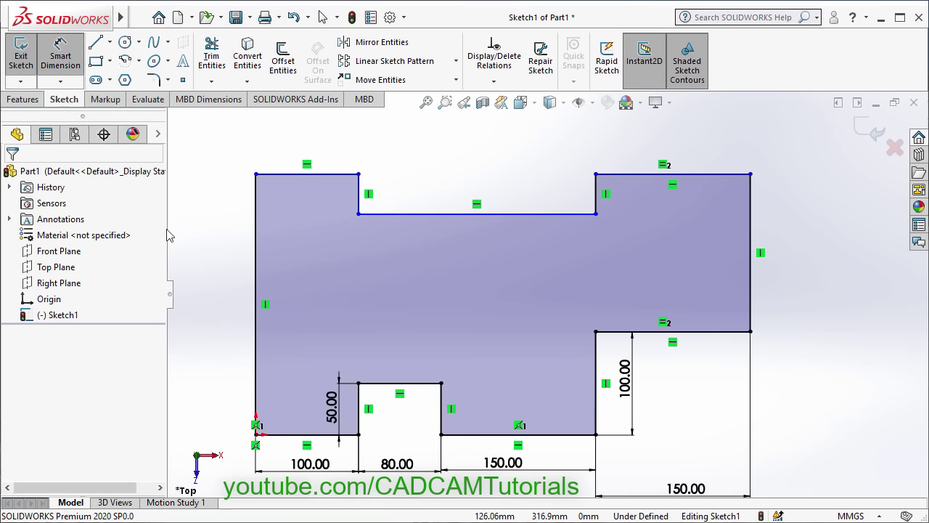
{"action": "key", "text": "alt+Tab"}
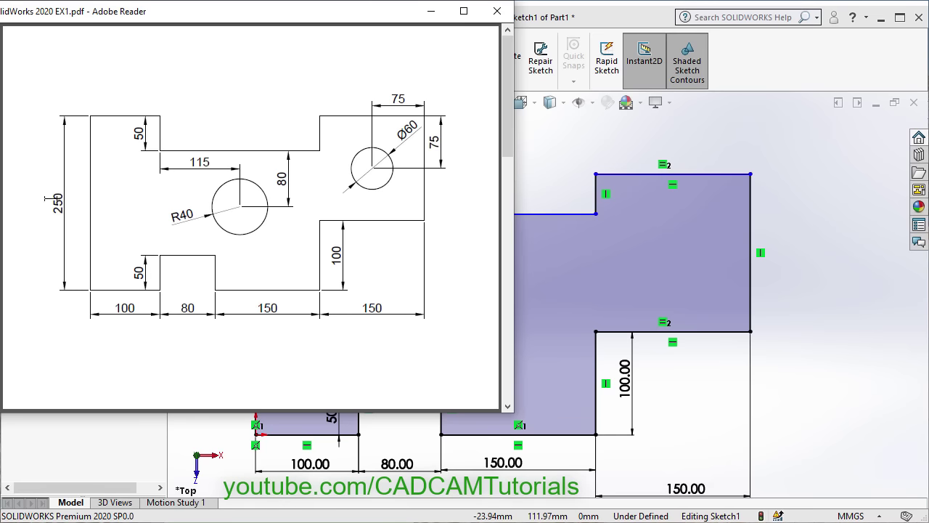
{"action": "left_click", "coordinate": [820, 372]}
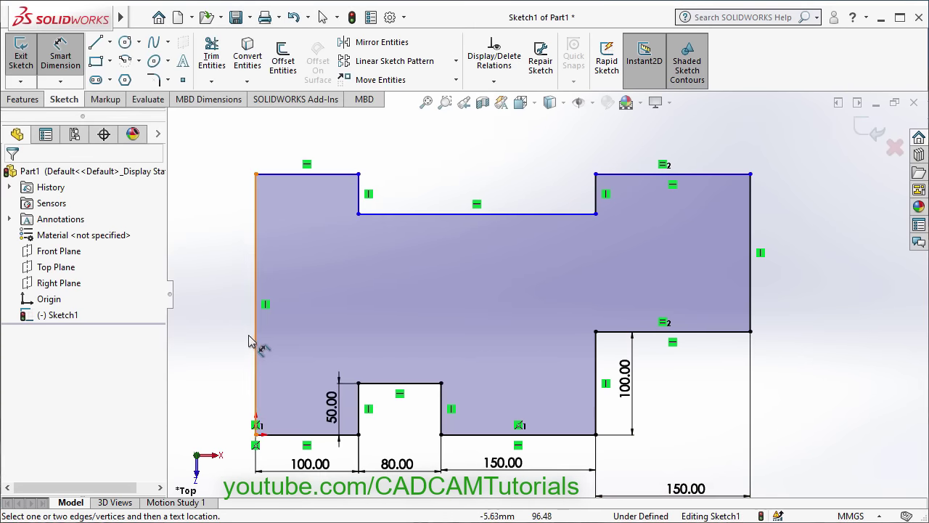
{"action": "left_click", "coordinate": [255, 337]}
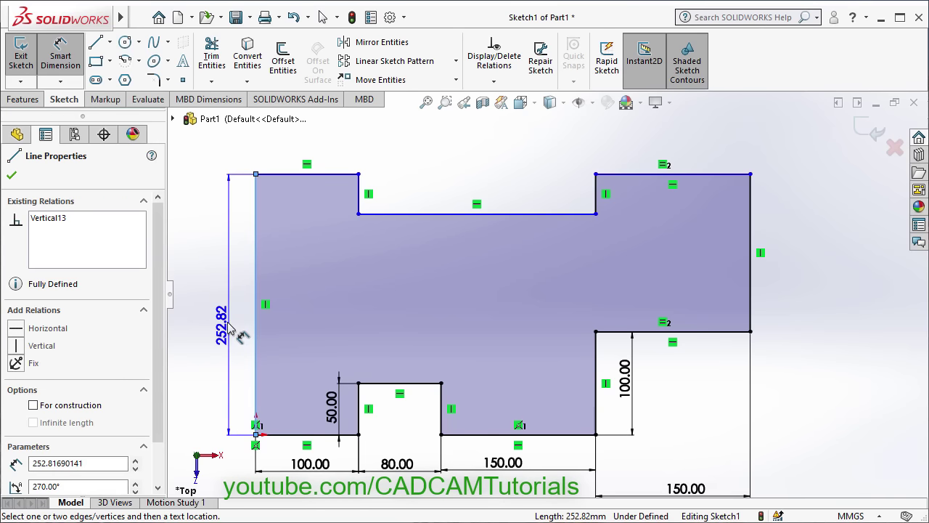
{"action": "left_click", "coordinate": [237, 300]}
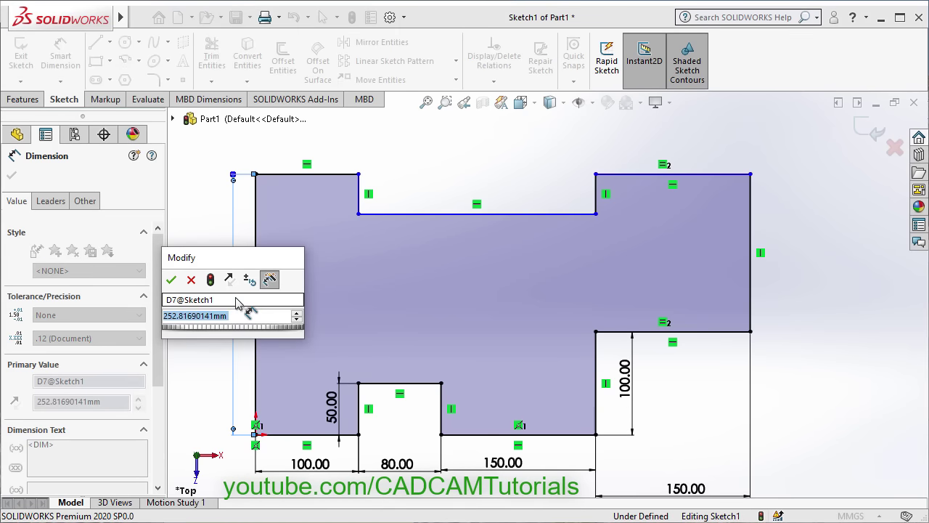
{"action": "type", "text": "250"}
{"action": "key", "text": "Return"}
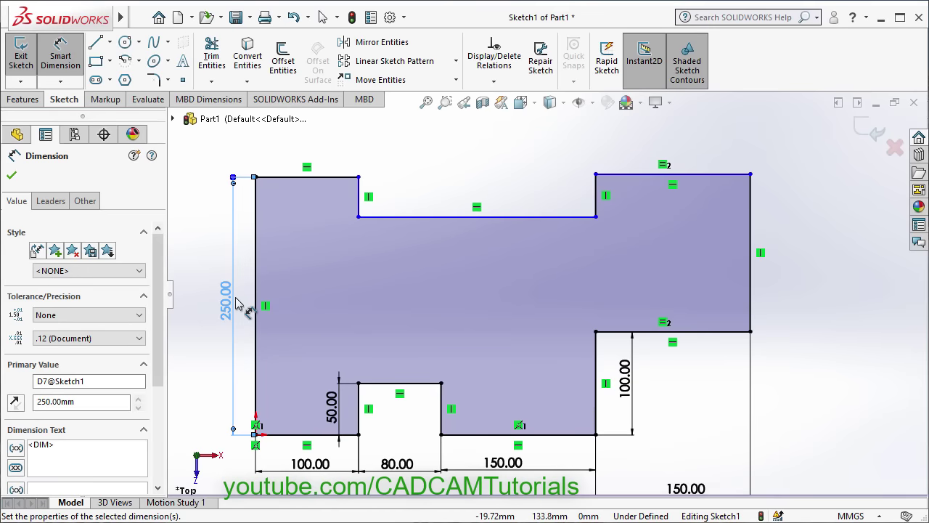
Dimension the upper notch's left vertical edge at 50 mm and end the Smart Dimension command
{"action": "left_click", "coordinate": [359, 208]}
{"action": "left_click", "coordinate": [324, 207]}
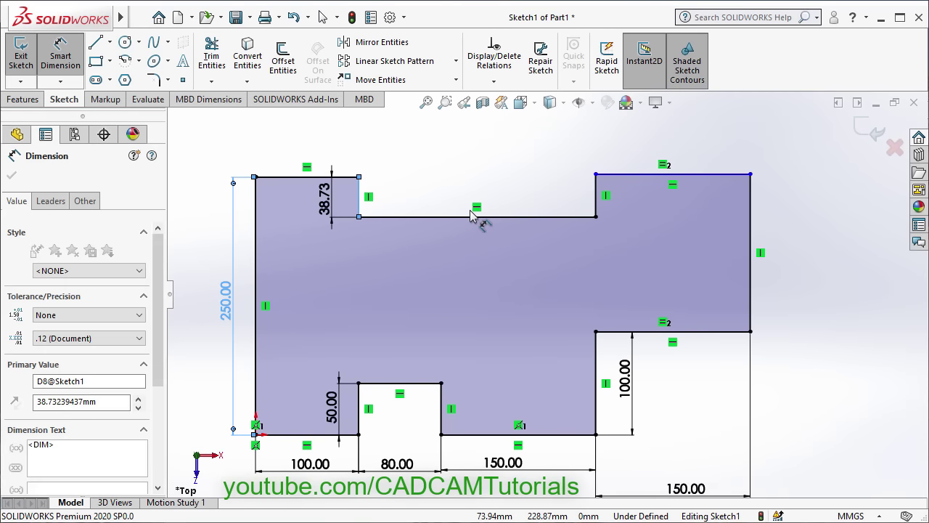
{"action": "type", "text": "50"}
{"action": "key", "text": "Return"}
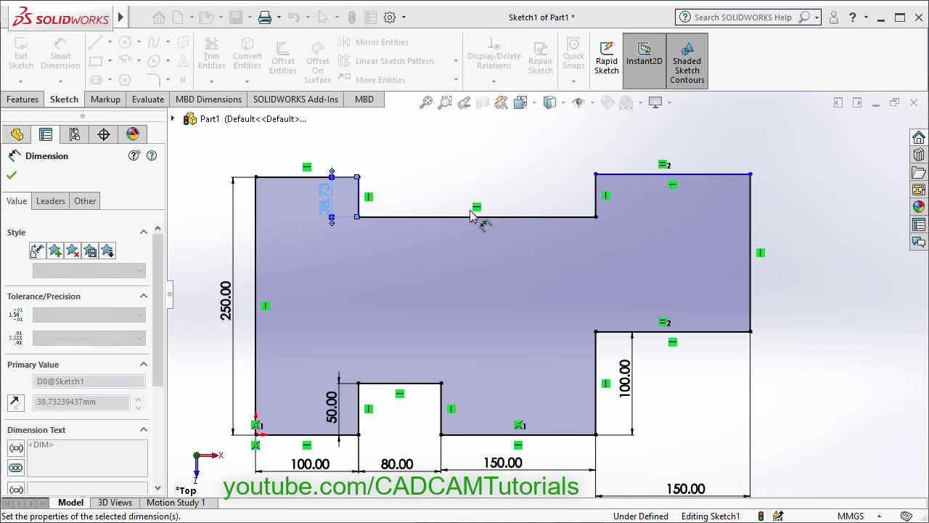
{"action": "left_click", "coordinate": [821, 280]}
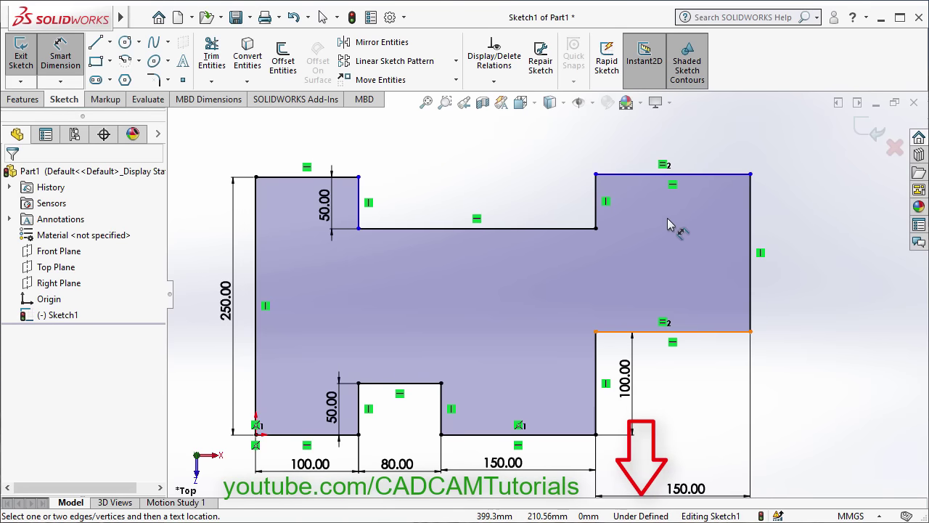
{"action": "left_click", "coordinate": [645, 175]}
{"action": "key", "text": "Escape"}
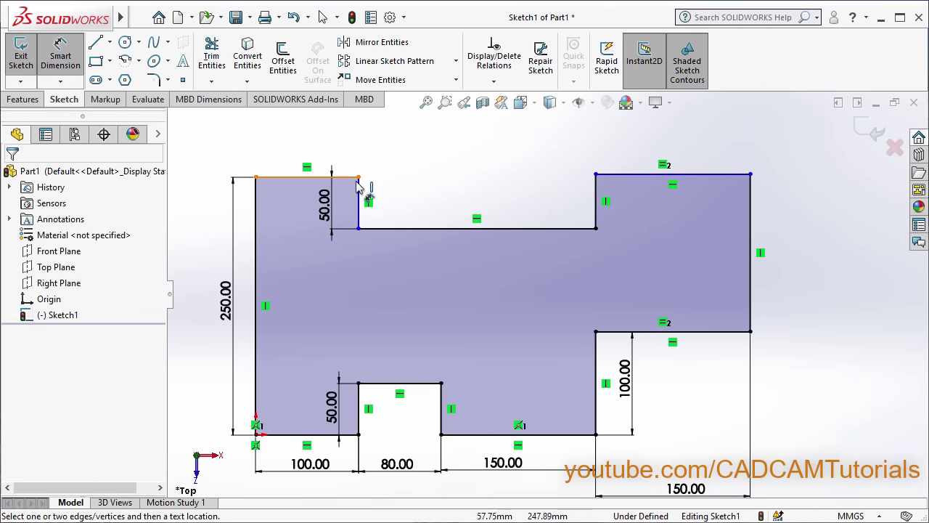
{"action": "key", "text": "Escape"}
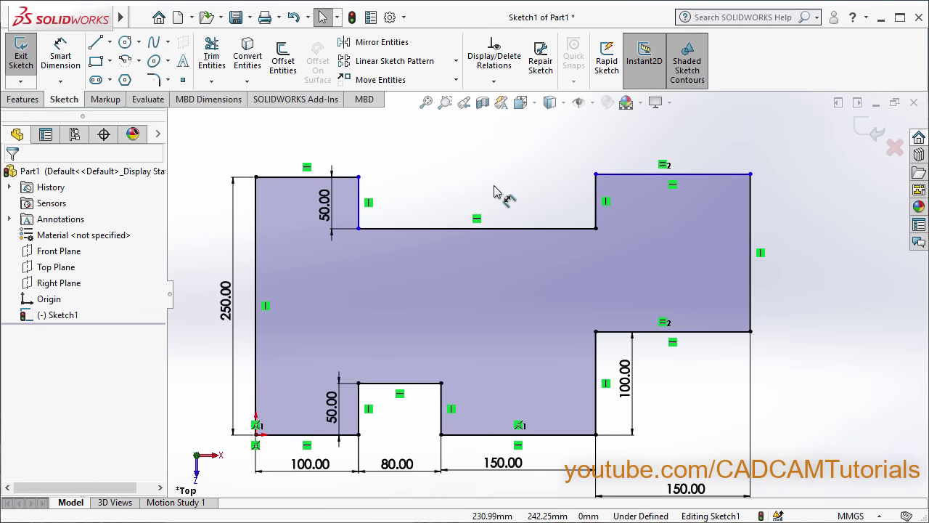
Apply a Collinear relation between the right block's top edge and the top edge of the profile's left section
{"action": "left_click", "coordinate": [628, 174]}
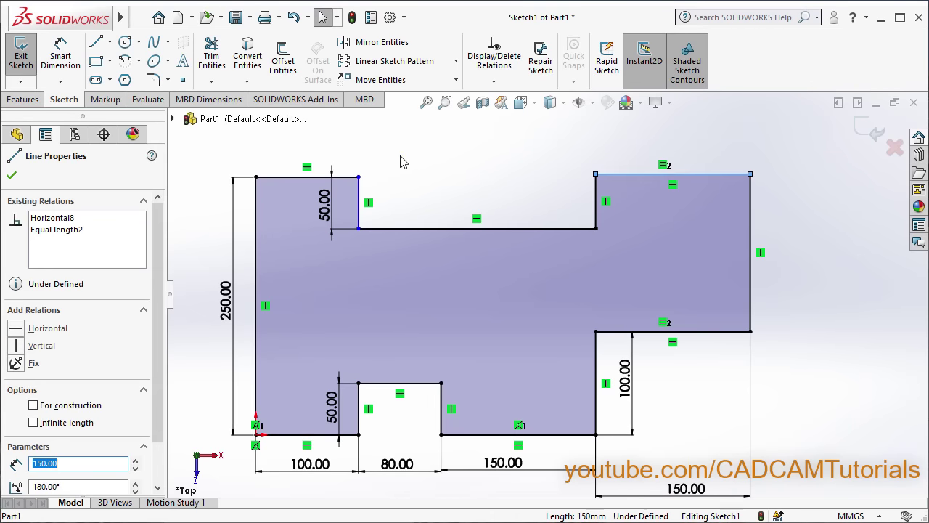
{"action": "left_click", "coordinate": [297, 178], "text": "ctrl"}
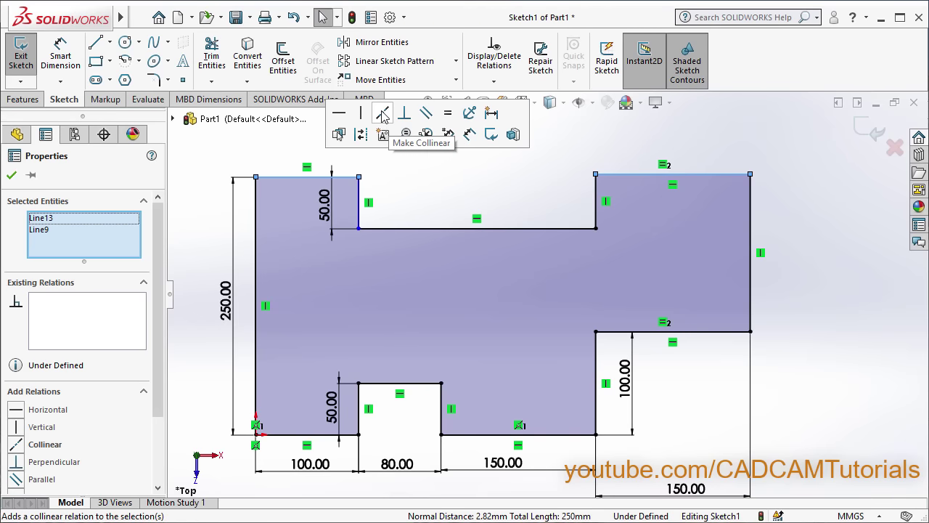
{"action": "left_click", "coordinate": [382, 112]}
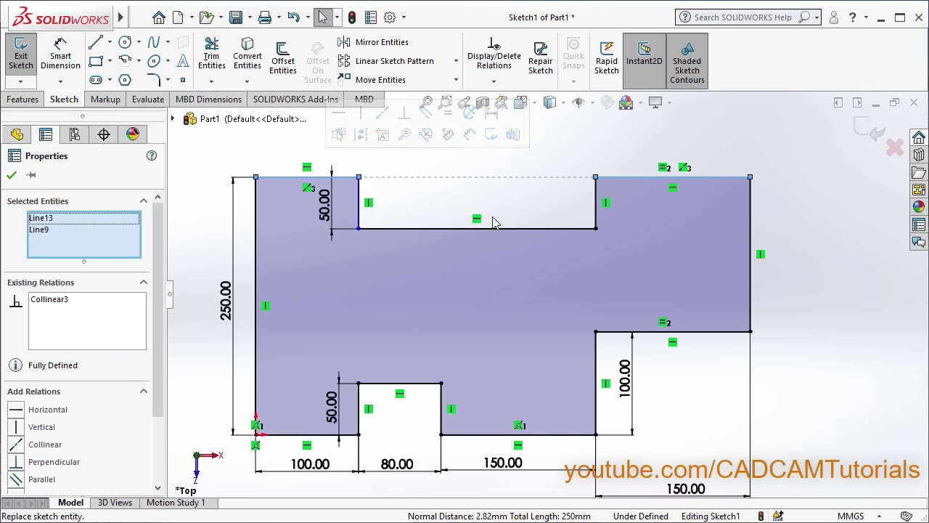
{"action": "left_click", "coordinate": [813, 241]}
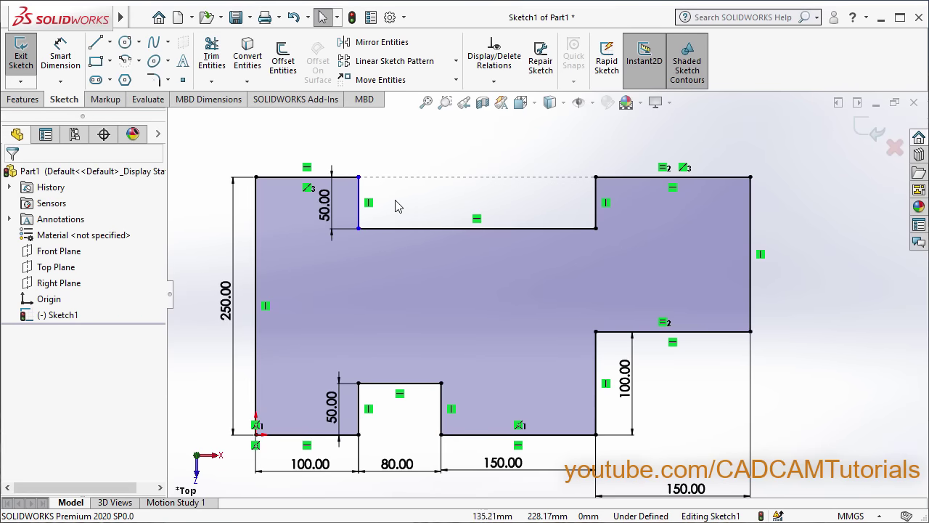
Apply a Collinear relation between the left vertical edges of the upper notch and the lower notch
{"action": "left_click", "coordinate": [360, 217]}
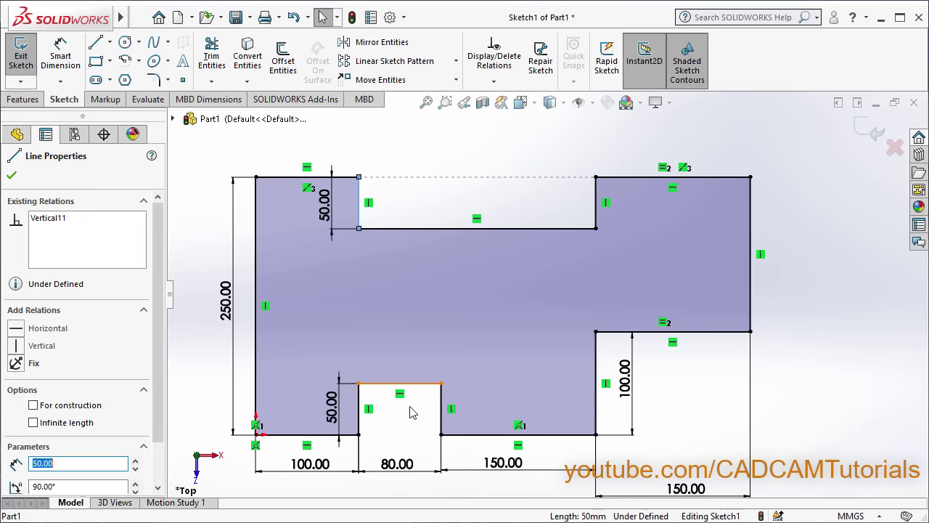
{"action": "left_click", "coordinate": [358, 418], "text": "ctrl"}
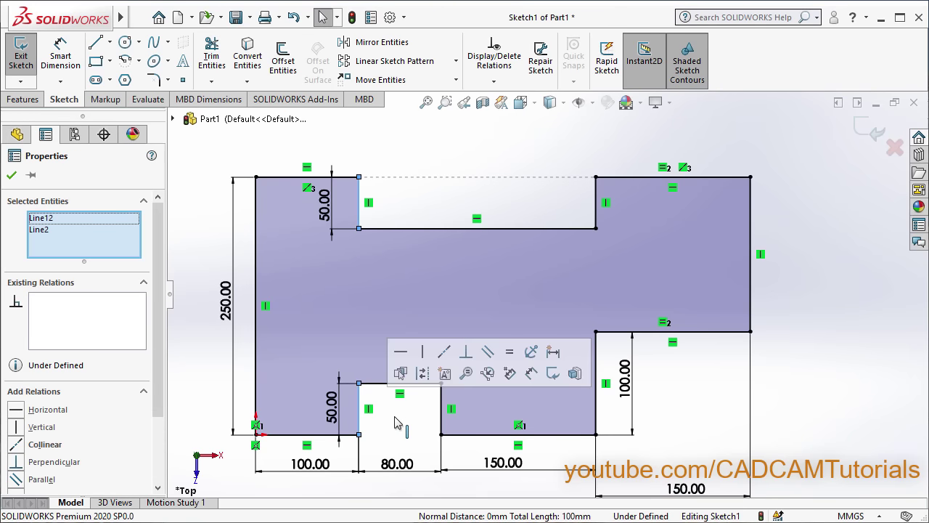
{"action": "left_click", "coordinate": [447, 358]}
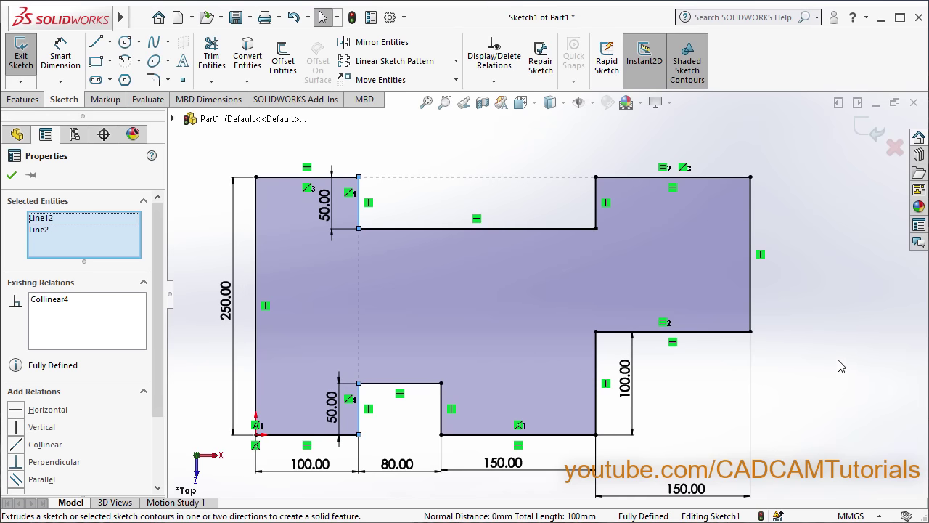
{"action": "left_click", "coordinate": [801, 381]}
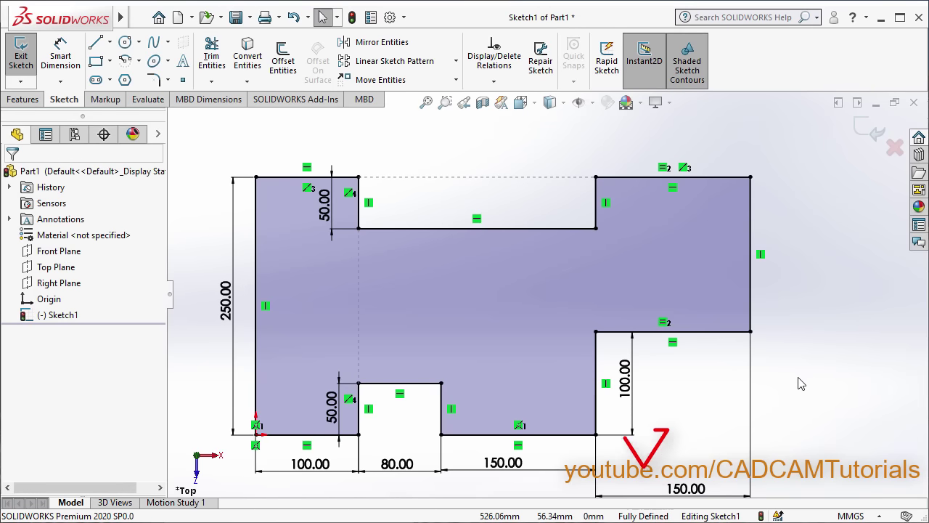
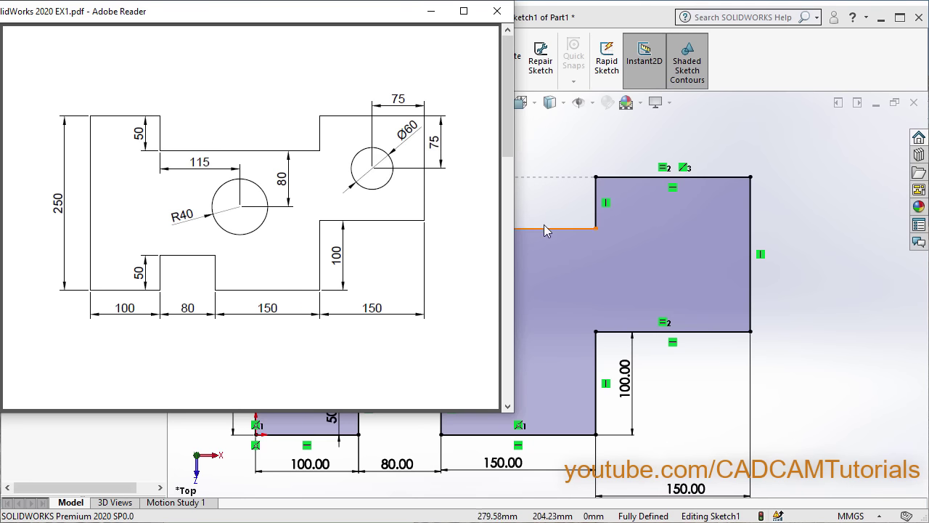
Check the holes in the reference drawing and sketch circles of about 30 mm radius in the right block and 33 mm radius mid-plate
{"action": "left_click", "coordinate": [827, 296]}
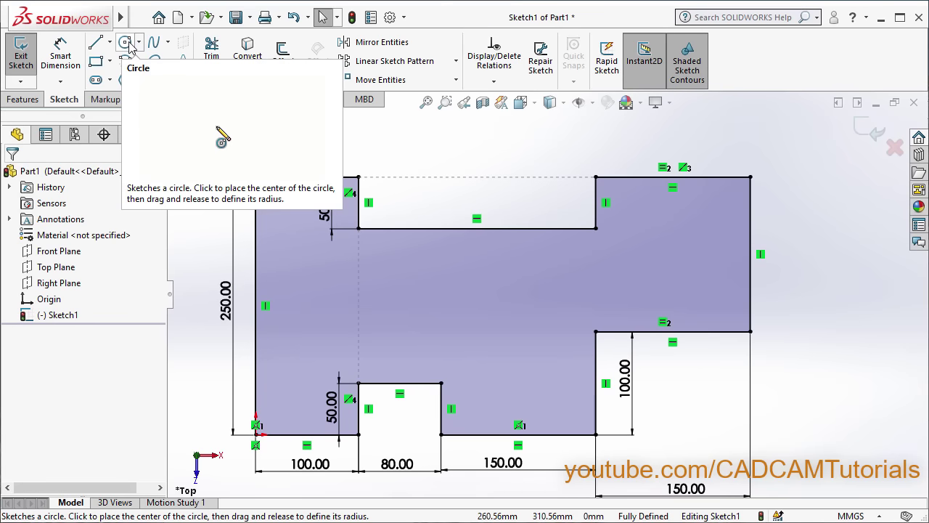
{"action": "left_click", "coordinate": [128, 43]}
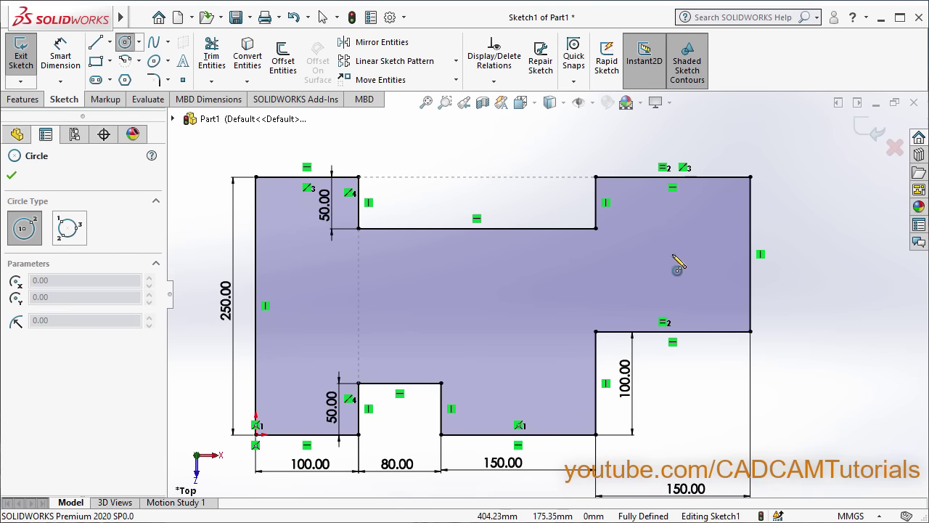
{"action": "left_click", "coordinate": [672, 254]}
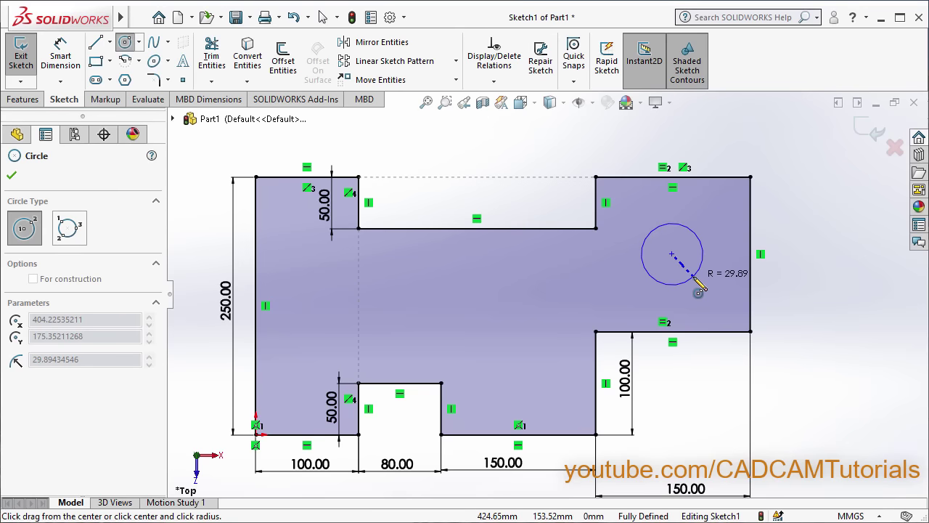
{"action": "left_click", "coordinate": [695, 279]}
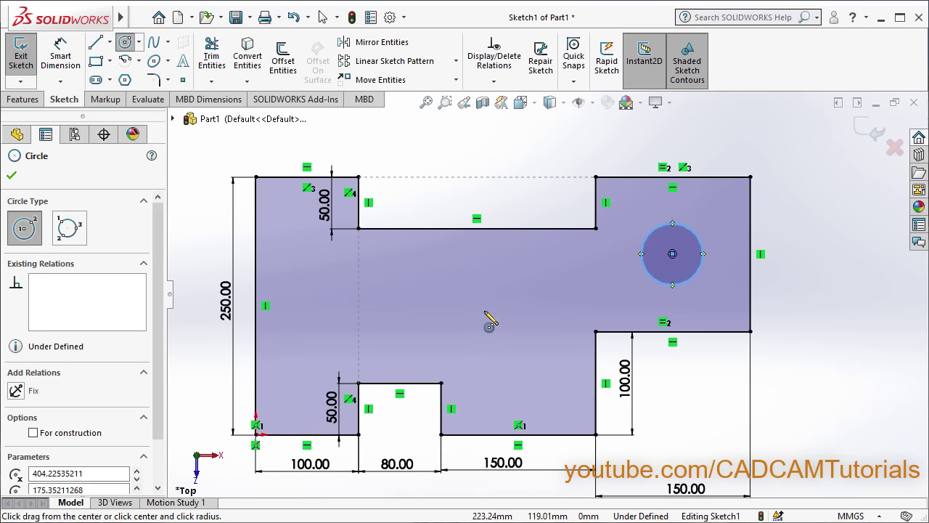
{"action": "left_click", "coordinate": [475, 293]}
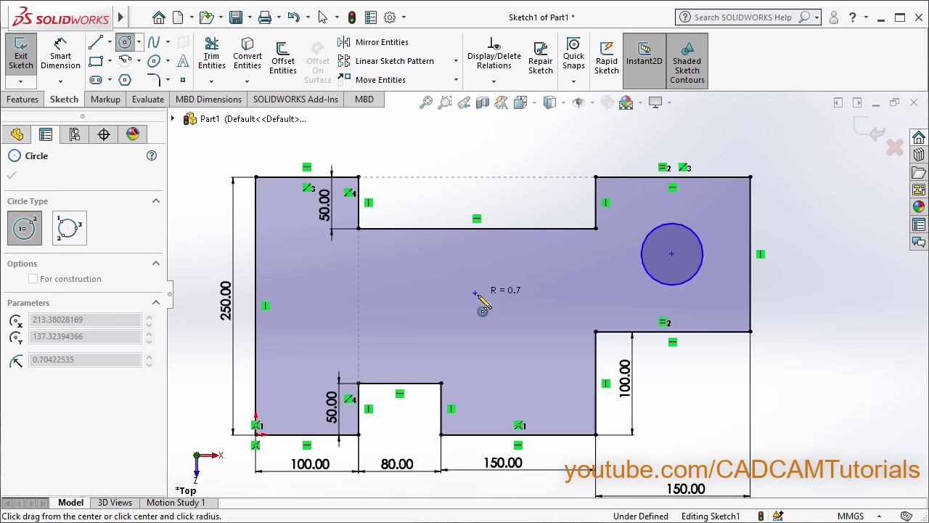
{"action": "left_click", "coordinate": [507, 328]}
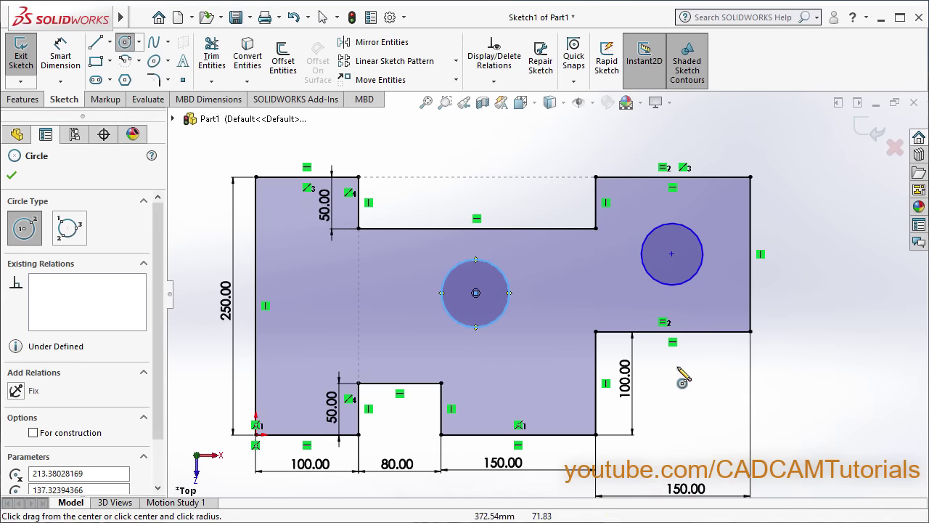
{"action": "key", "text": "Escape"}
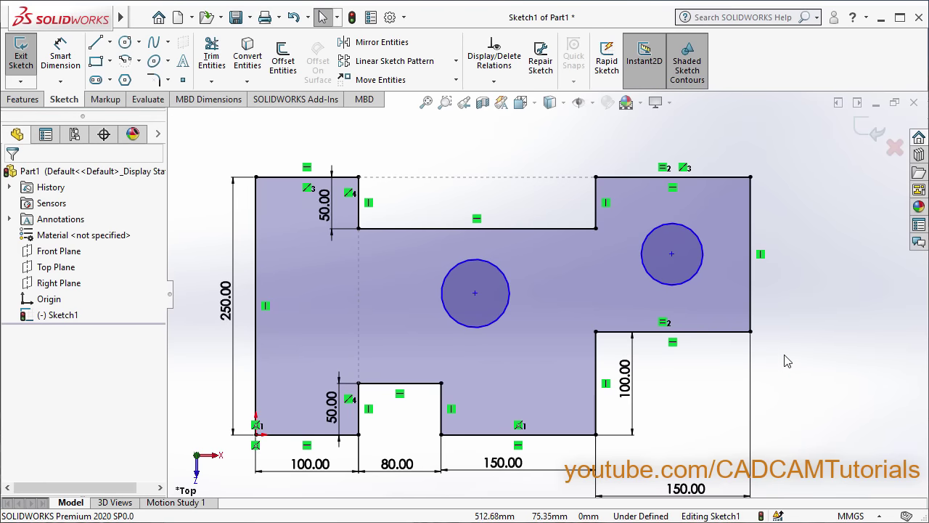
Dimension the right block's circle with a diameter of 60 mm
{"action": "left_click", "coordinate": [67, 64]}
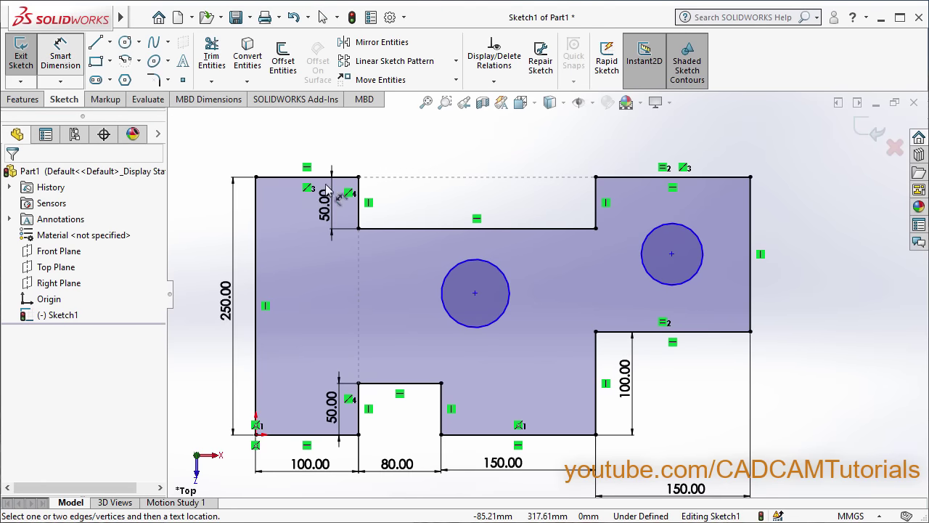
{"action": "left_click", "coordinate": [690, 234]}
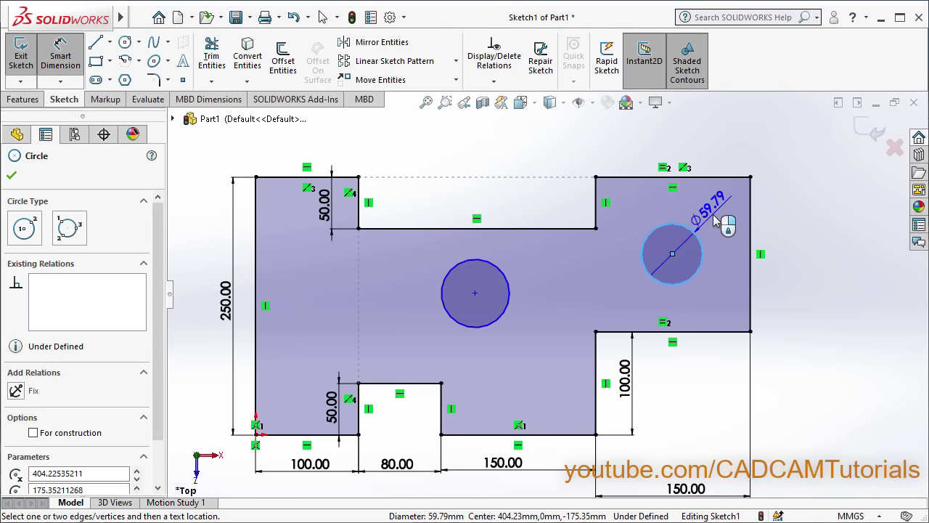
{"action": "left_click", "coordinate": [719, 213]}
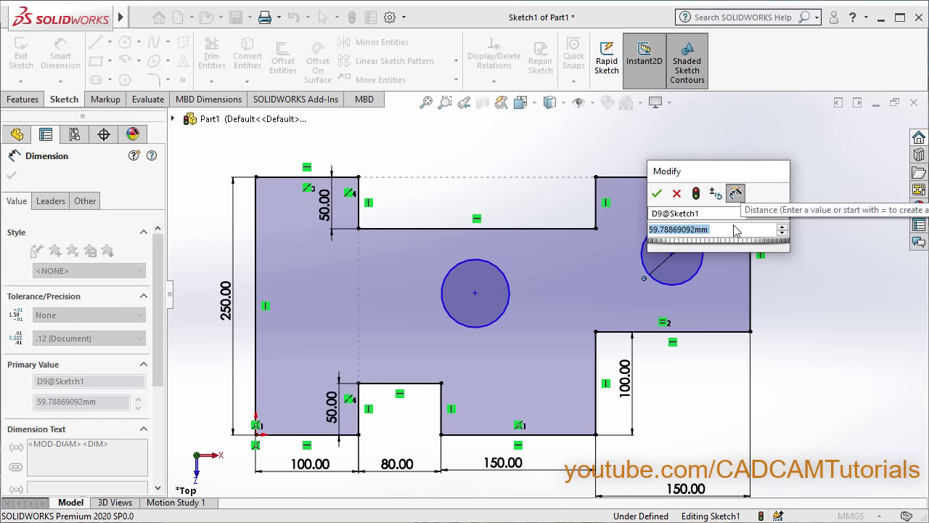
{"action": "type", "text": "60"}
{"action": "key", "text": "Return"}
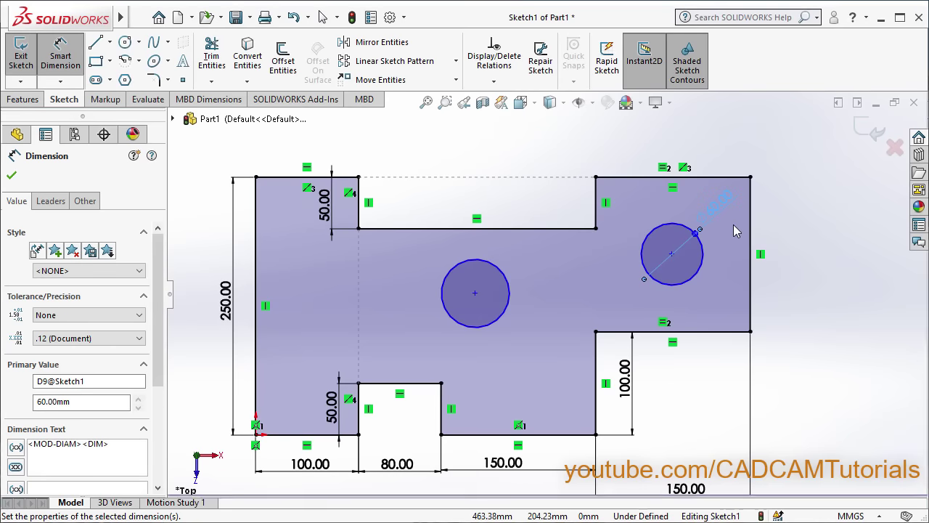
Dimension the middle circle with a diameter of 80 mm and end the Smart Dimension command
{"action": "left_click", "coordinate": [443, 291]}
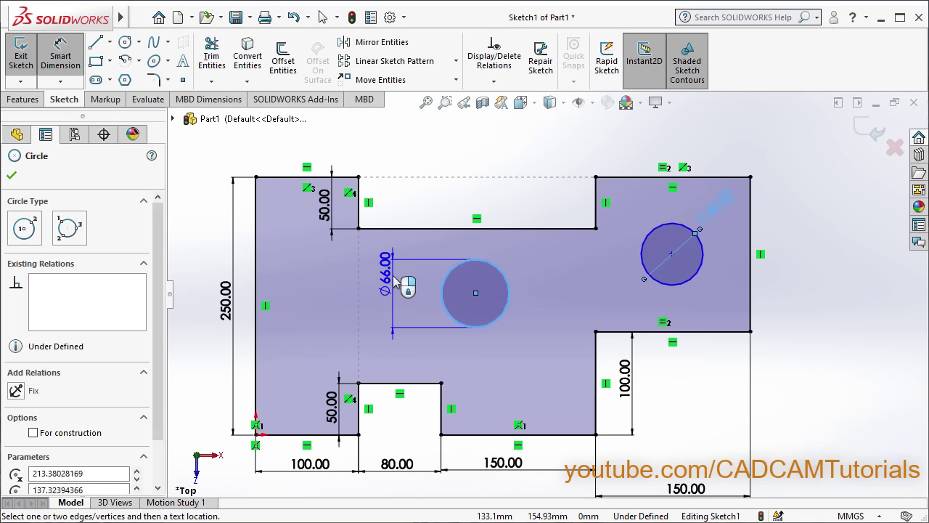
{"action": "left_click", "coordinate": [411, 295]}
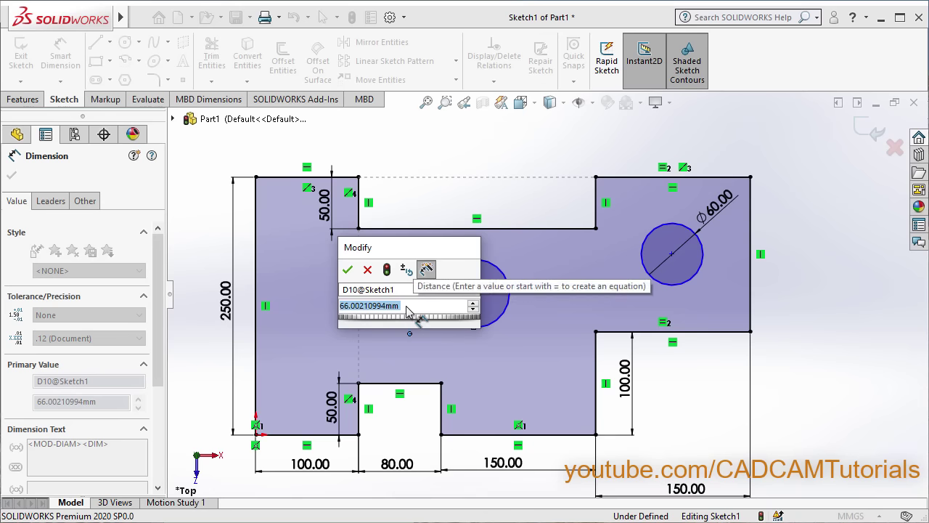
{"action": "type", "text": "80"}
{"action": "key", "text": "Return"}
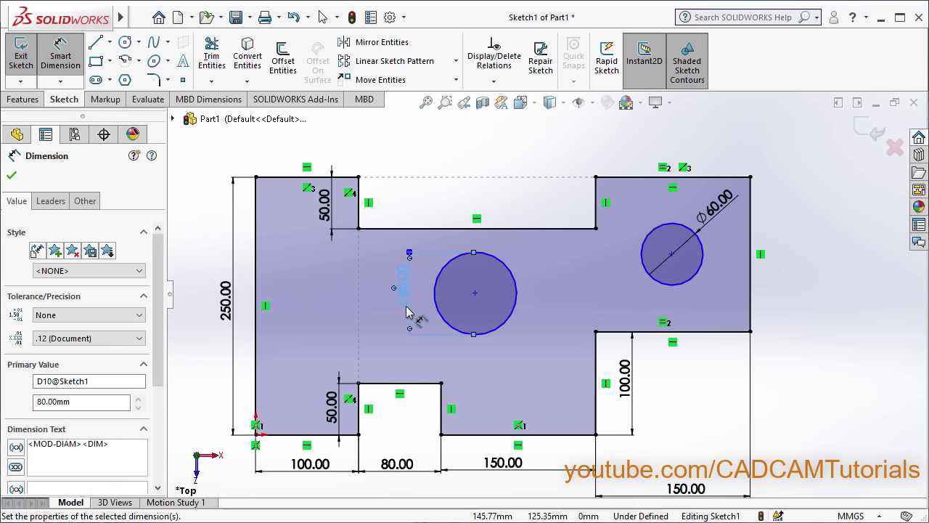
{"action": "left_click", "coordinate": [772, 270]}
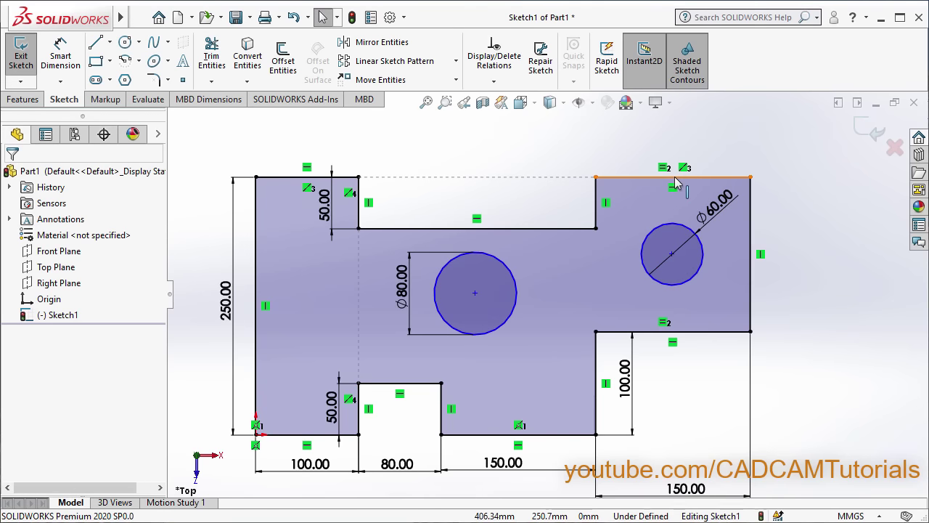
Apply a Vertical relation between the 60 mm circle's centre and the midpoint of the right block's top edge
{"action": "left_click", "coordinate": [672, 253]}
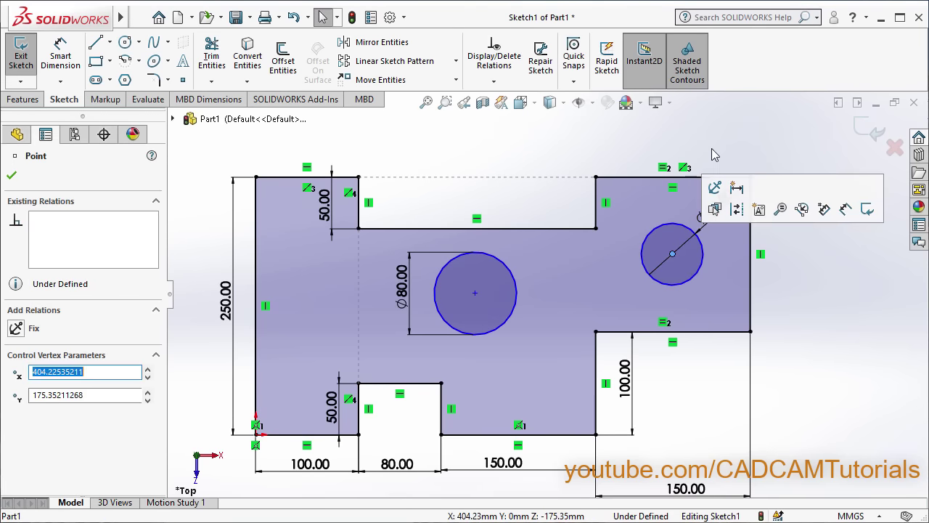
{"action": "left_click", "coordinate": [673, 178], "text": "ctrl"}
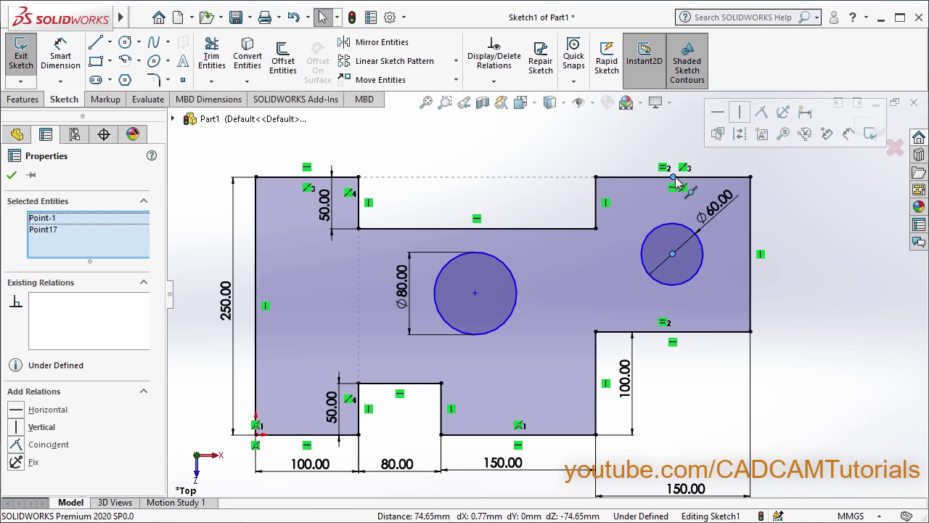
{"action": "left_click", "coordinate": [739, 114]}
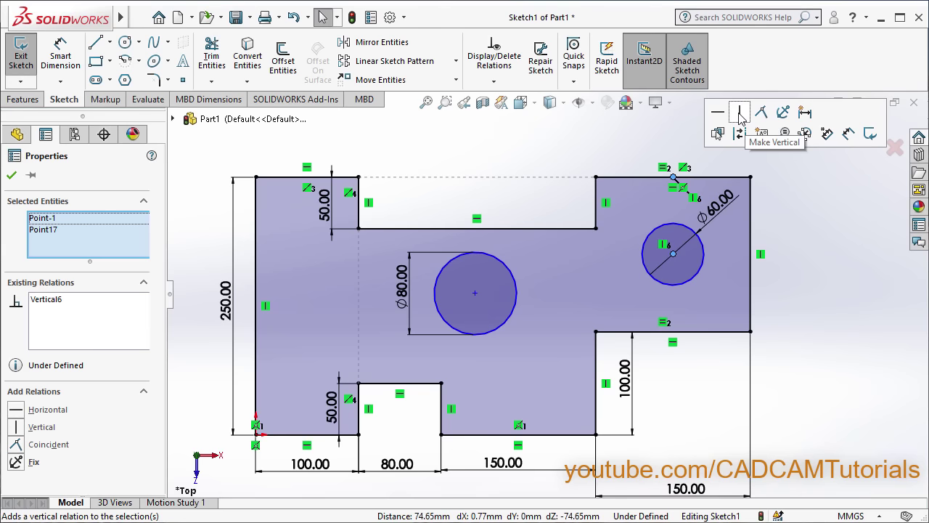
{"action": "left_click", "coordinate": [786, 291]}
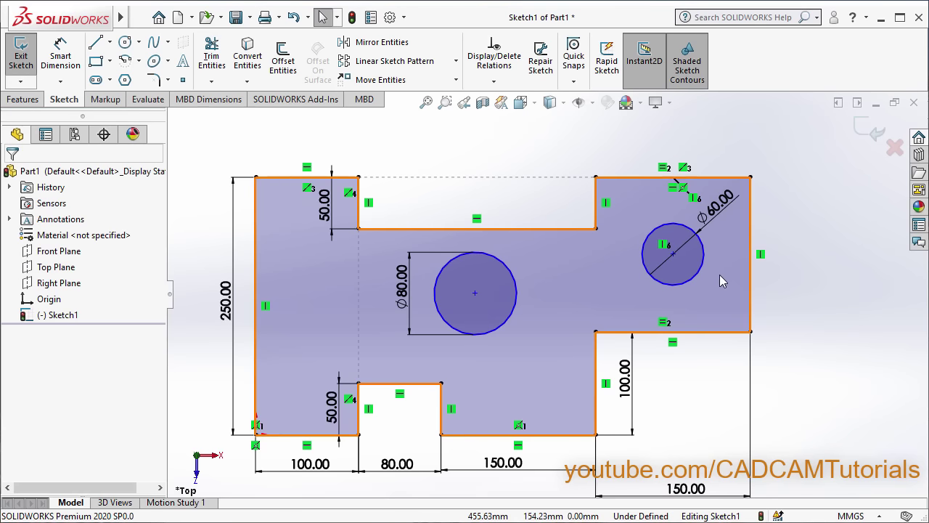
Apply a Horizontal relation between the 60 mm circle's centre and the midpoint of the right block's outer vertical edge
{"action": "left_click", "coordinate": [674, 255]}
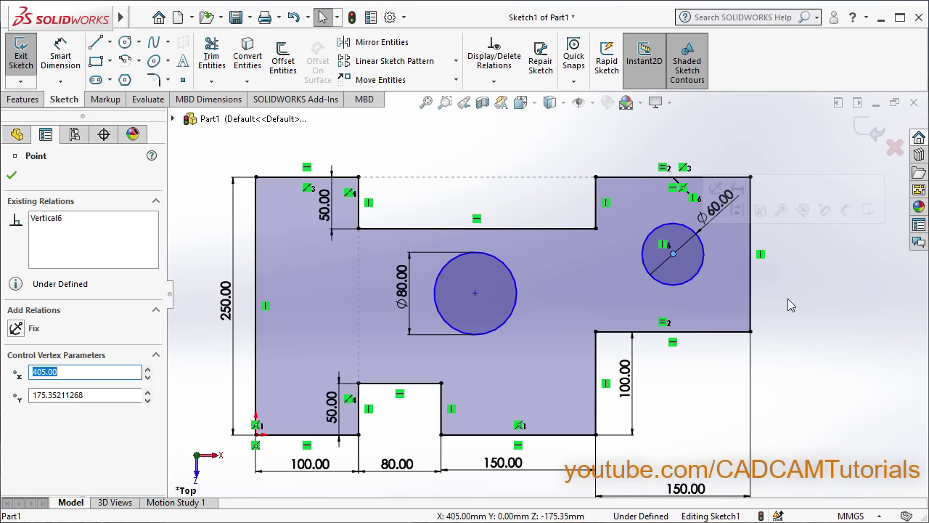
{"action": "left_click", "coordinate": [750, 254], "text": "ctrl"}
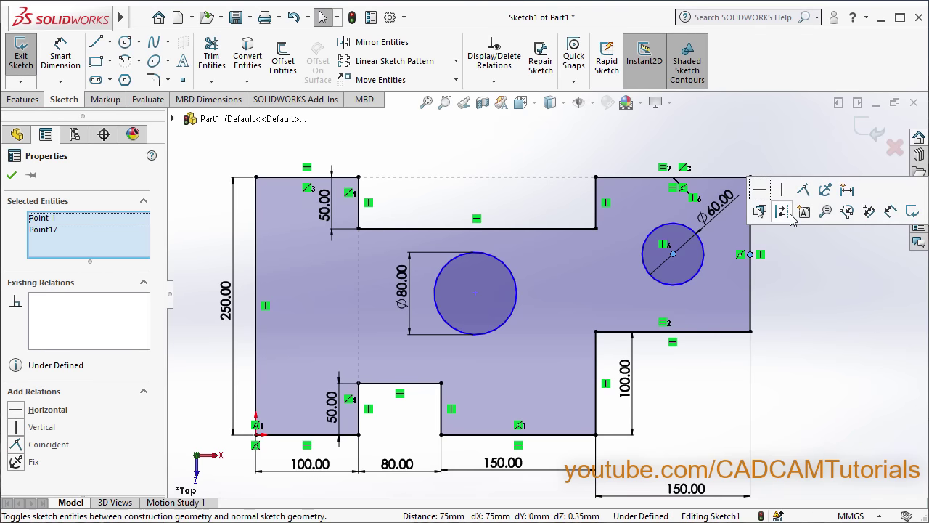
{"action": "left_click", "coordinate": [763, 193]}
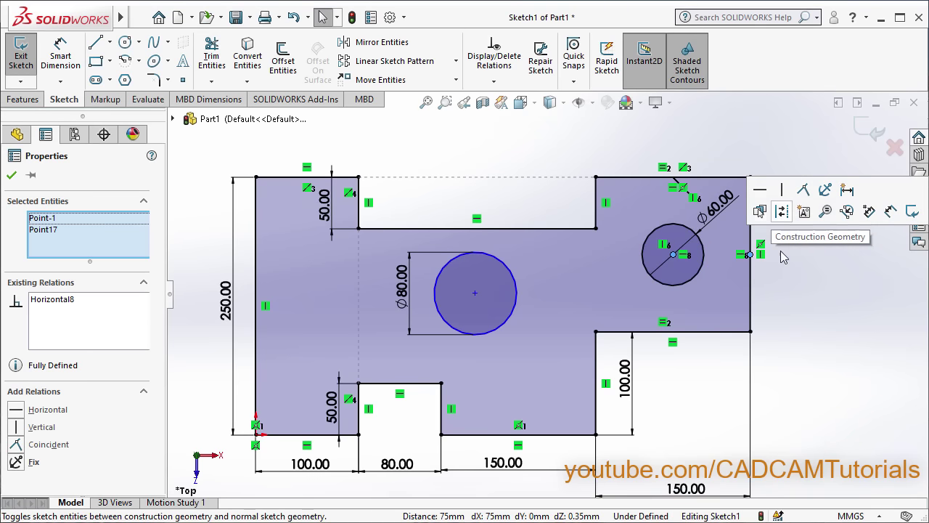
{"action": "key", "text": "Escape"}
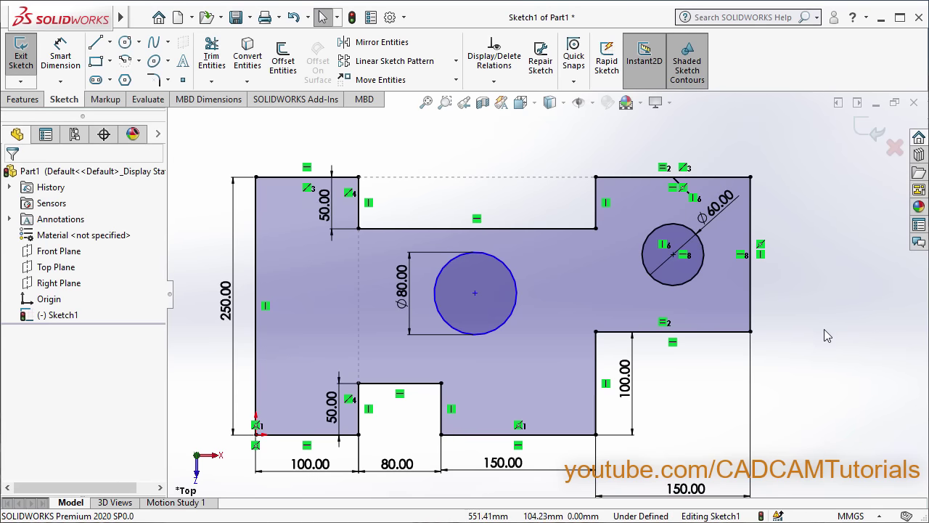
Apply a Vertical relation between the 80 mm circle's centre and the midpoint of the upper notch's horizontal edge
{"action": "left_click", "coordinate": [476, 295]}
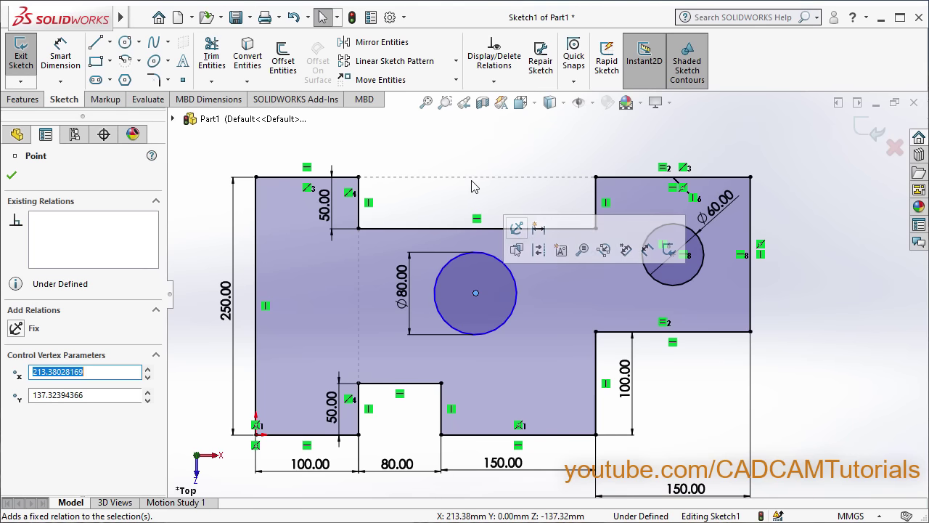
{"action": "left_click", "coordinate": [477, 230], "text": "ctrl"}
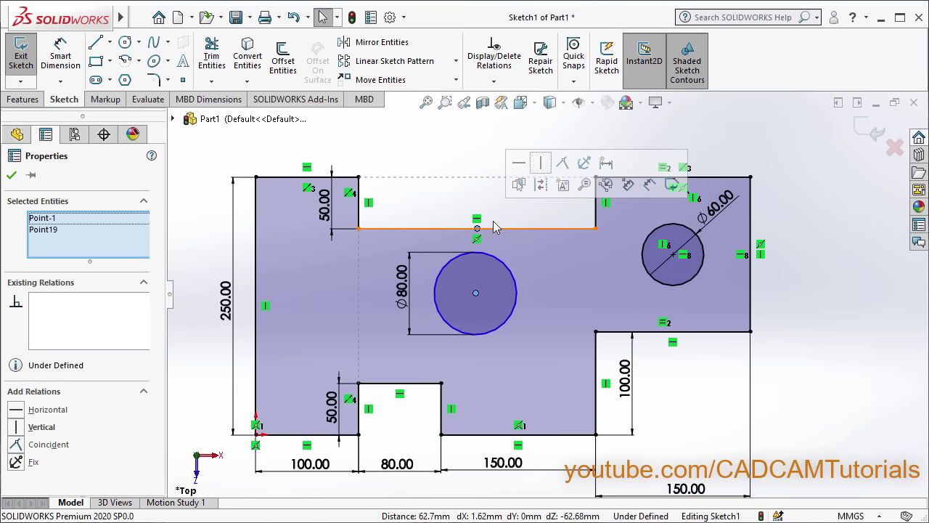
{"action": "left_click", "coordinate": [541, 164]}
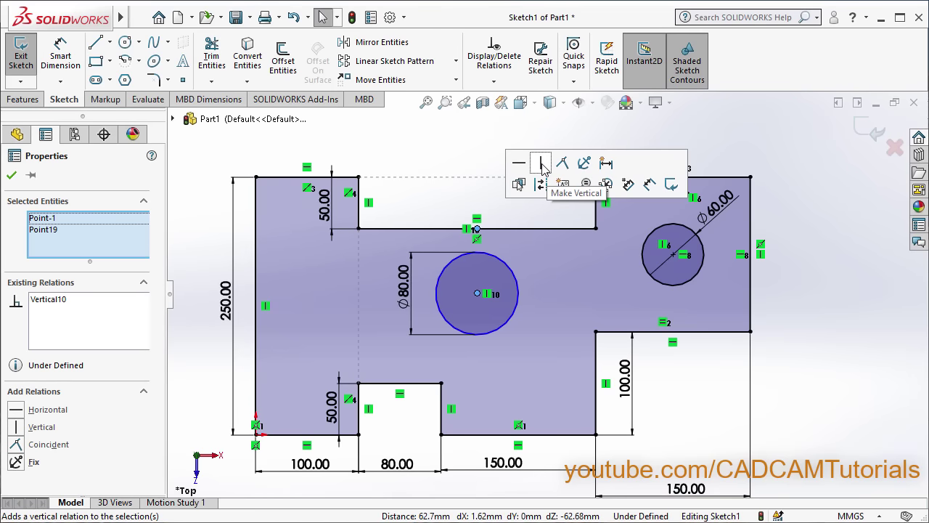
Dimension the vertical distance from the upper notch's horizontal edge to the middle circle's centre as 80 mm and end the Smart Dimension command
{"action": "left_click", "coordinate": [806, 359]}
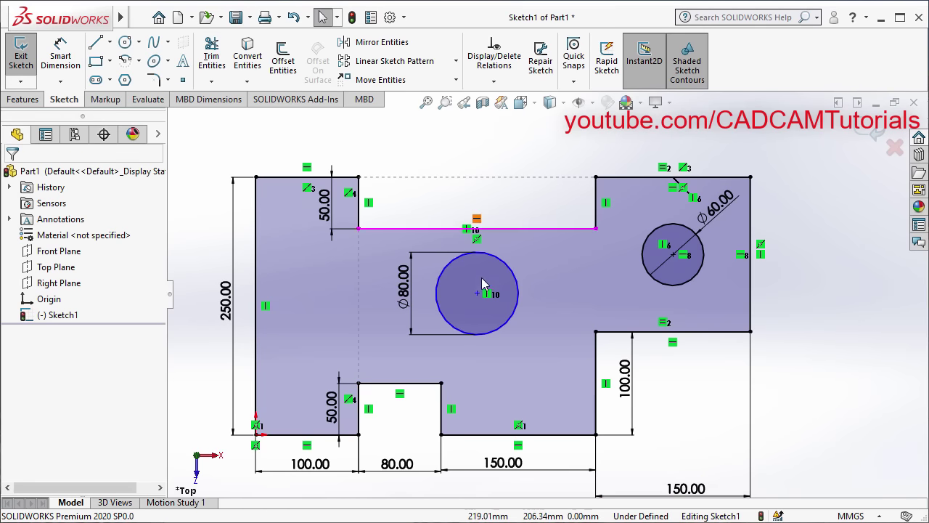
{"action": "key", "text": "alt+Tab"}
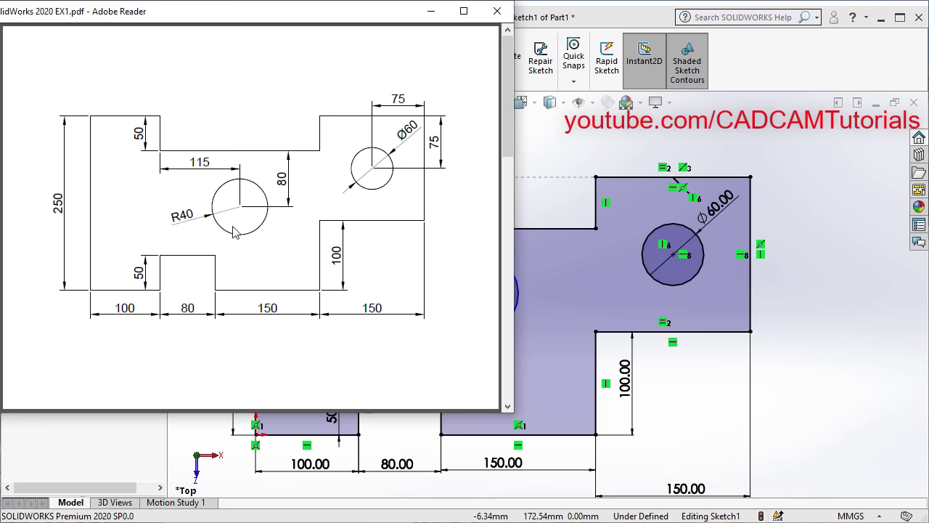
{"action": "left_click", "coordinate": [803, 301]}
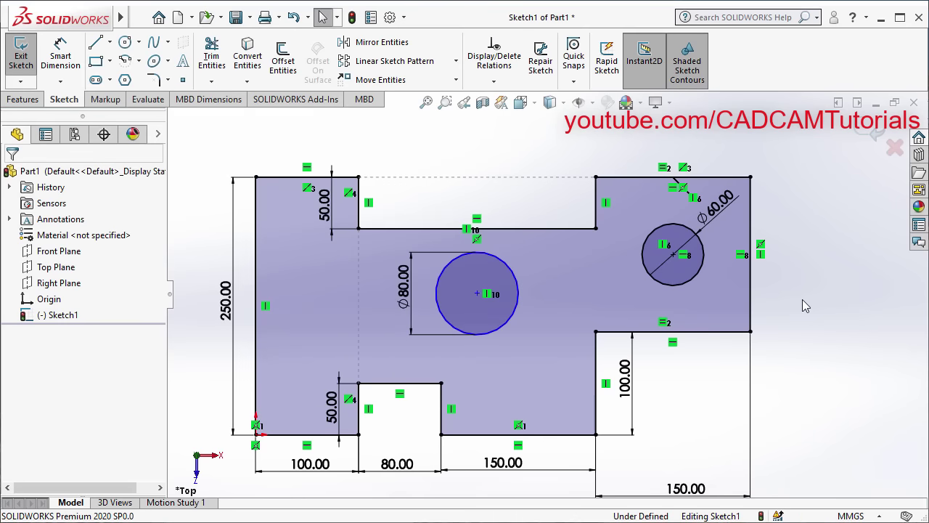
{"action": "left_click", "coordinate": [60, 59]}
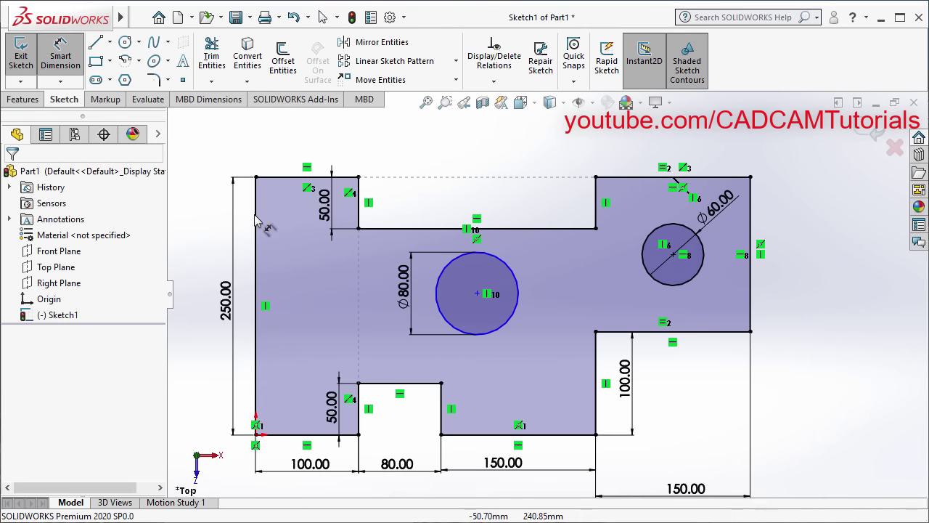
{"action": "left_click", "coordinate": [517, 233]}
{"action": "left_click", "coordinate": [487, 290]}
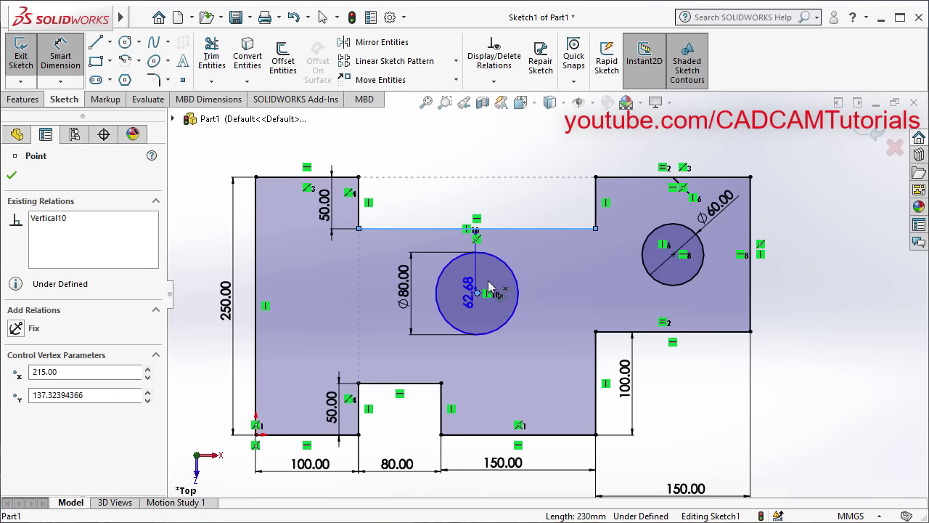
{"action": "left_click", "coordinate": [552, 268]}
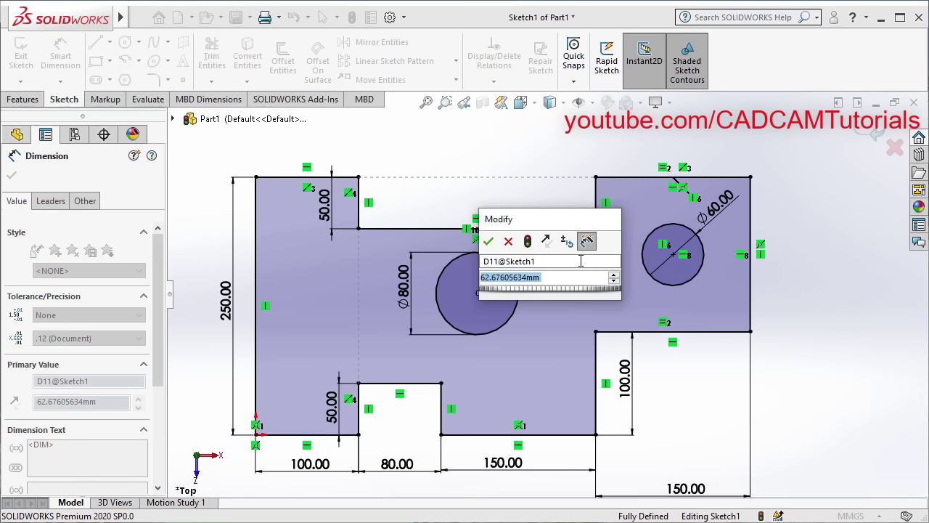
{"action": "type", "text": "80"}
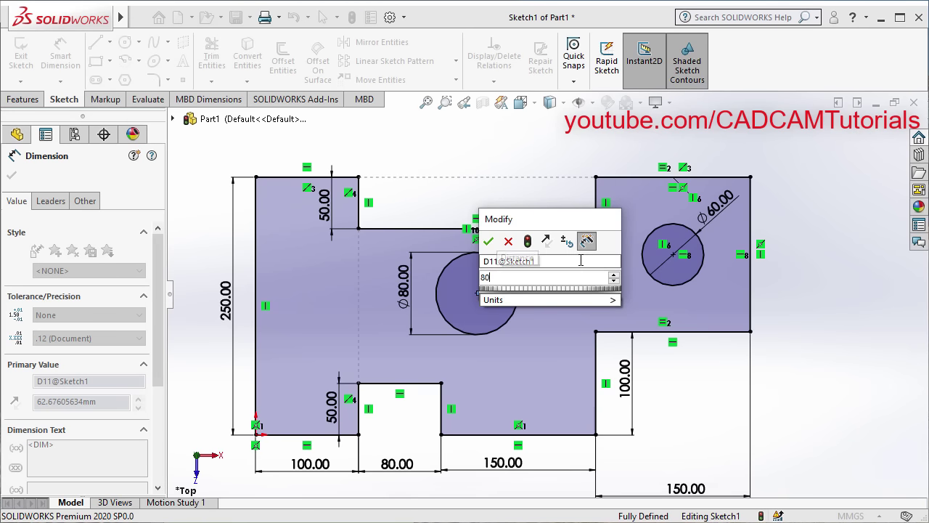
{"action": "key", "text": "Return"}
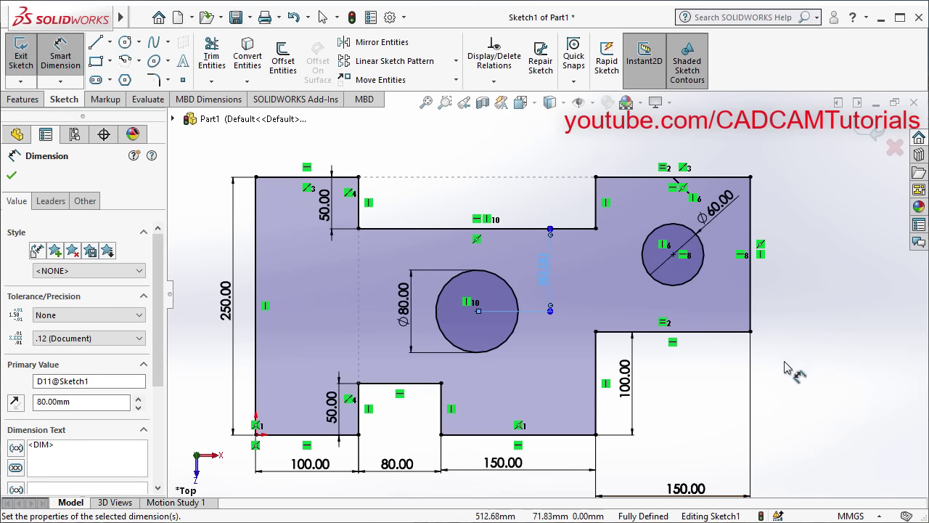
{"action": "key", "text": "Escape"}
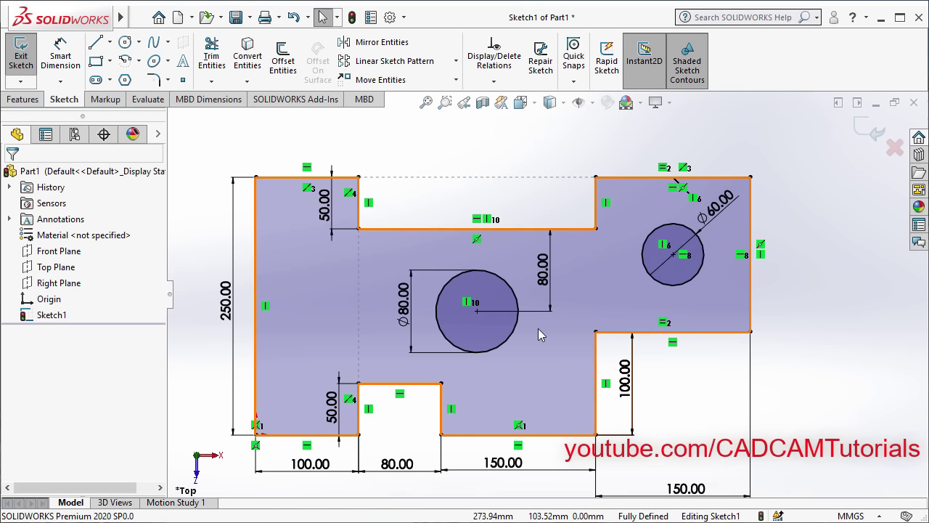
Exit the finished sketch and save the part in Documents as Part1 Final
{"action": "left_click", "coordinate": [874, 131]}
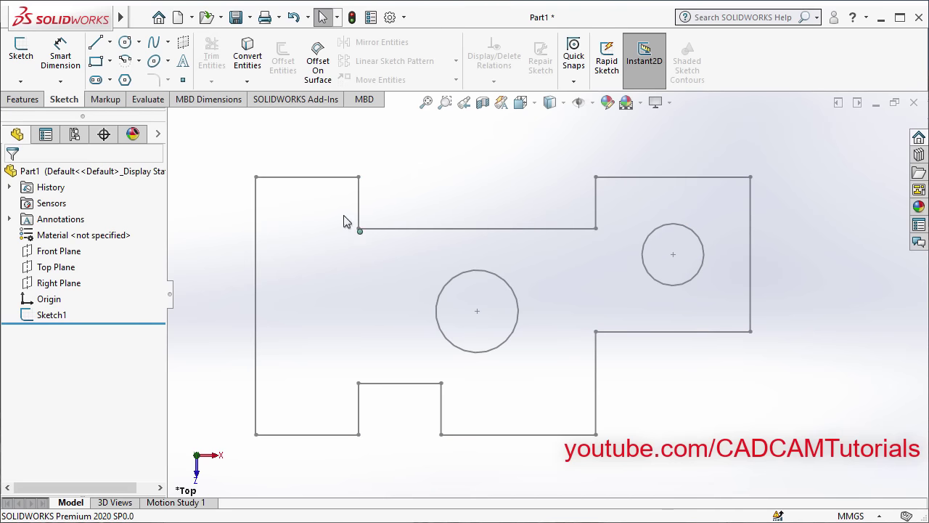
{"action": "left_click", "coordinate": [235, 17]}
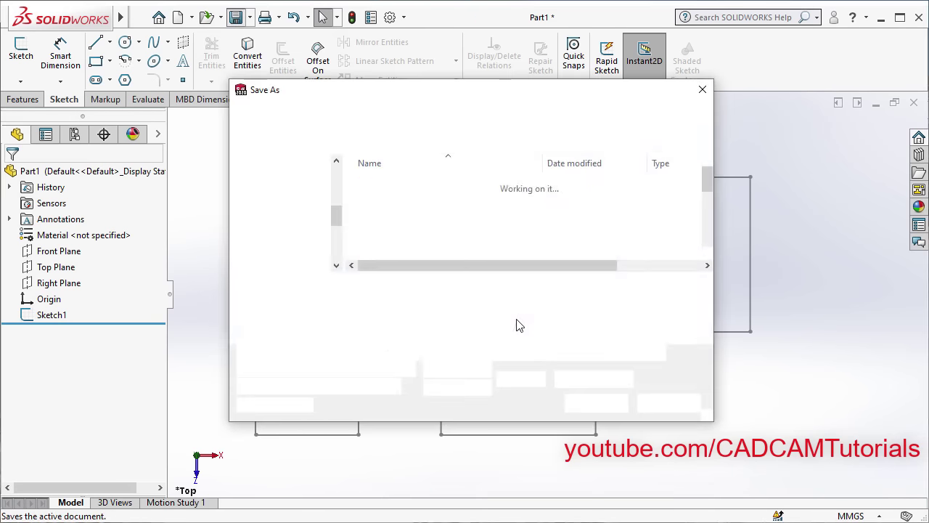
{"action": "left_click", "coordinate": [368, 283]}
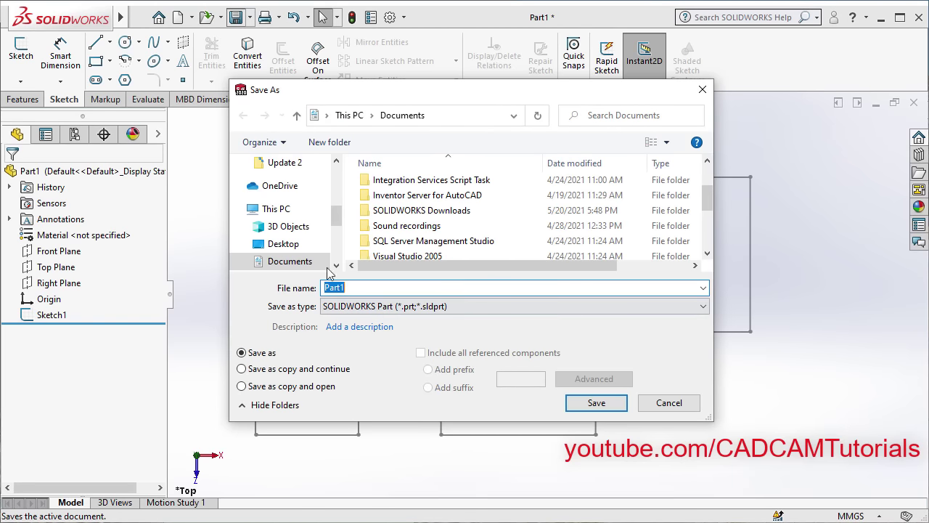
{"action": "left_click", "coordinate": [366, 286]}
{"action": "type", "text": "Final"}
{"action": "left_click", "coordinate": [602, 403]}
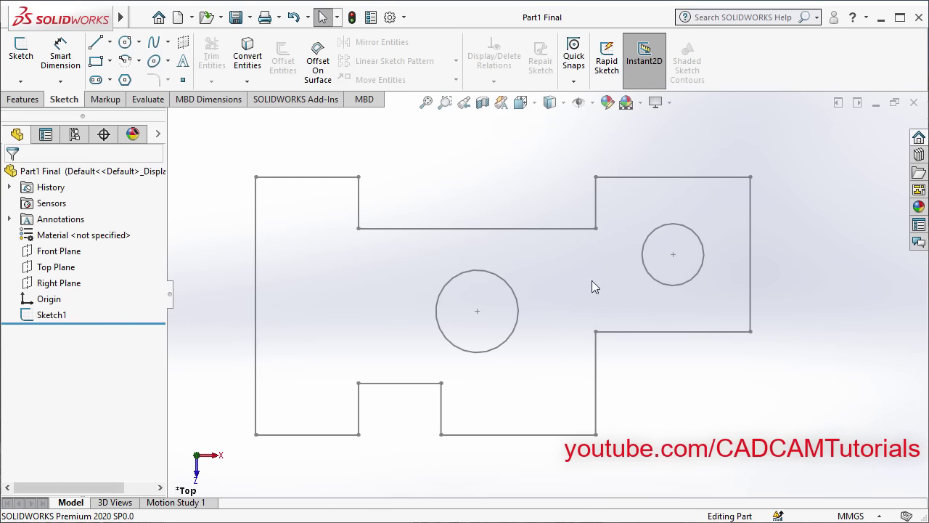
Close the saved part and create a new Part document
{"action": "left_click", "coordinate": [914, 103]}
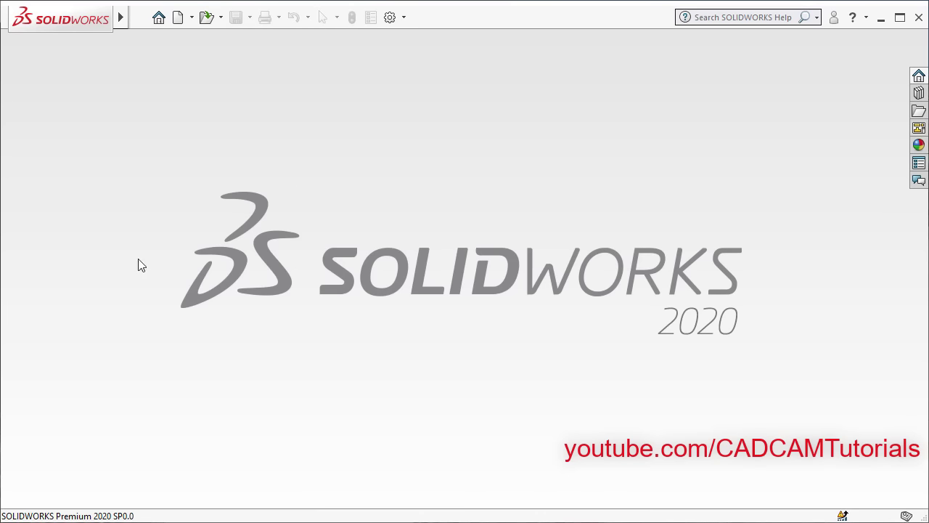
{"action": "left_click", "coordinate": [178, 18]}
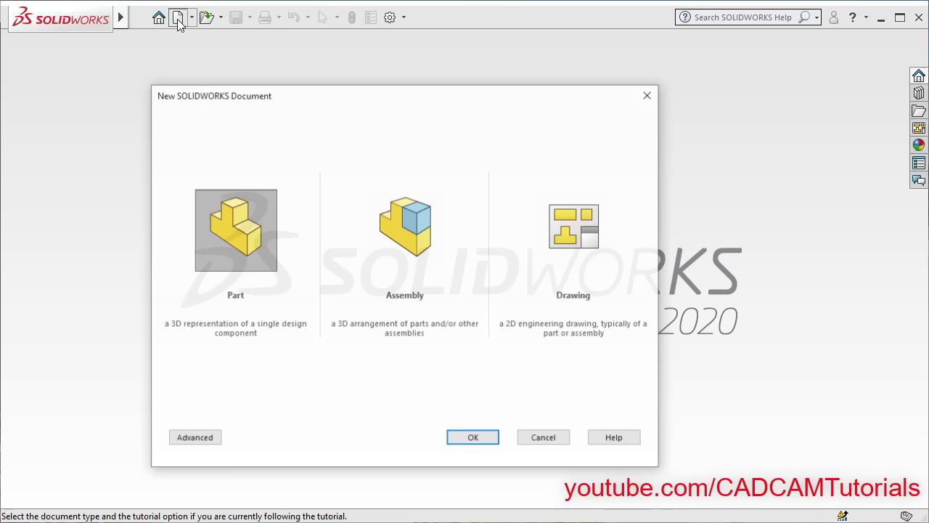
{"action": "left_click", "coordinate": [473, 441]}
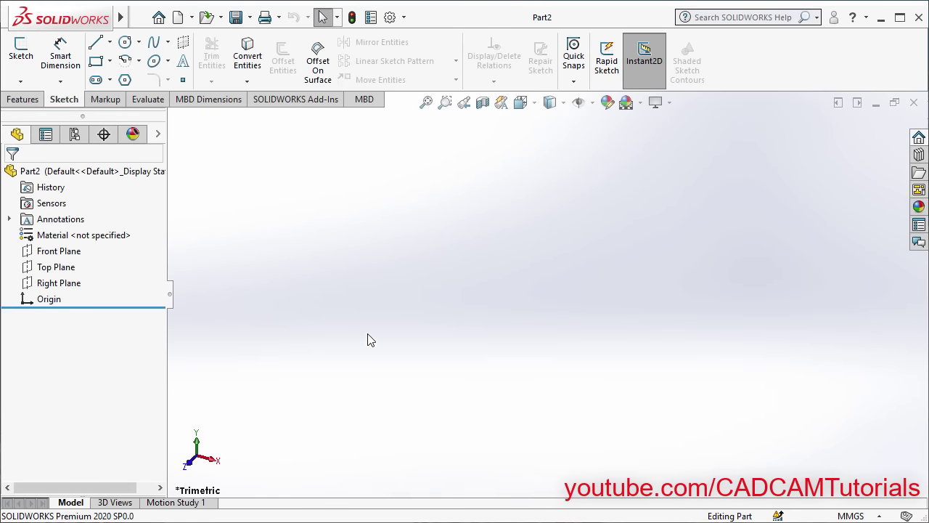
Check the X-shaped profile on the next page of the reference PDF and start a new sketch on the Right Plane
{"action": "key", "text": "alt+Tab"}
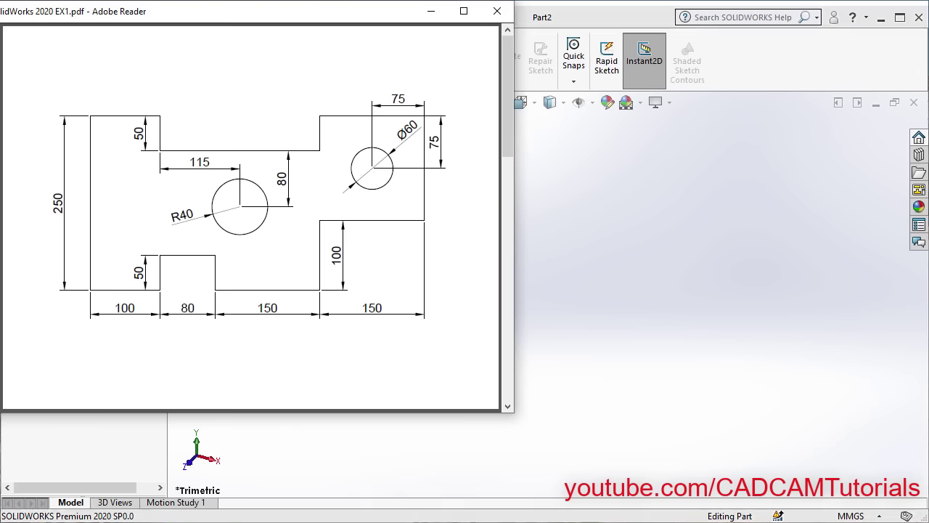
{"action": "scroll", "coordinate": [278, 285], "scroll_direction": "down", "scroll_amount": 2}
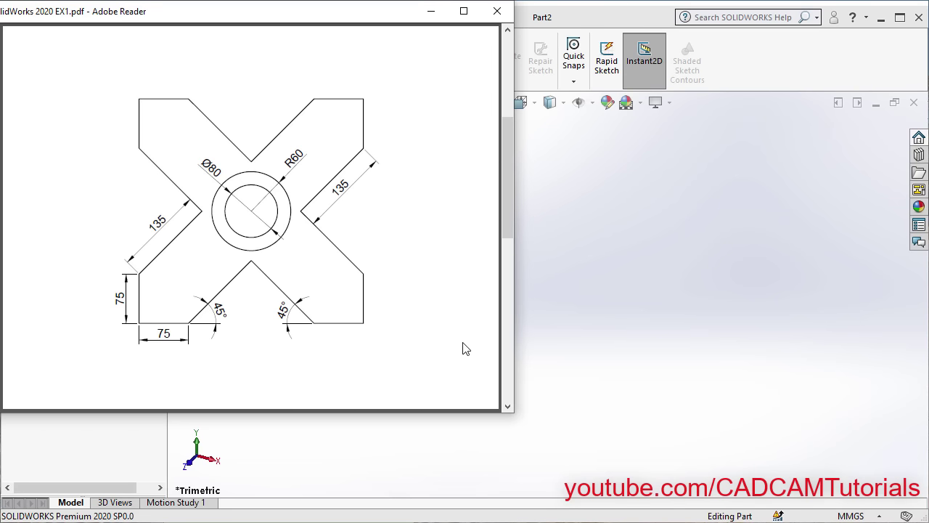
{"action": "left_click", "coordinate": [566, 312]}
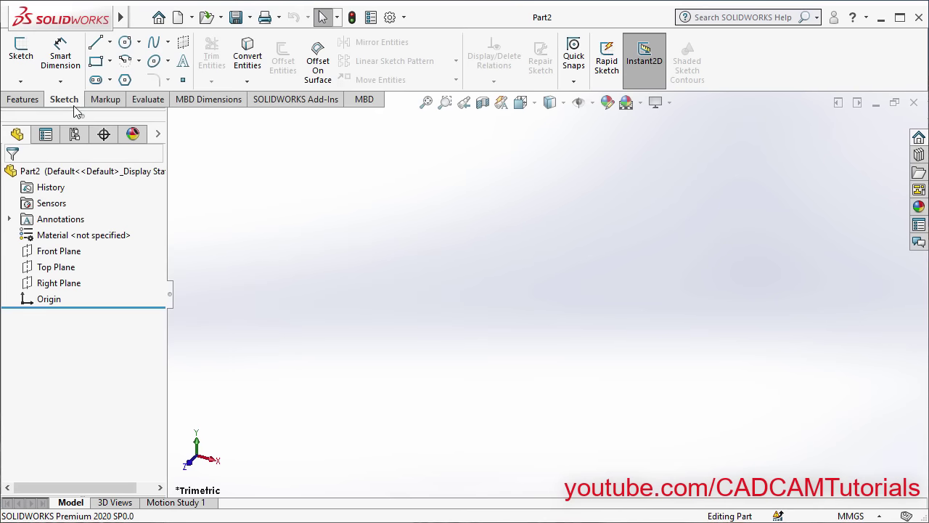
{"action": "left_click", "coordinate": [21, 58]}
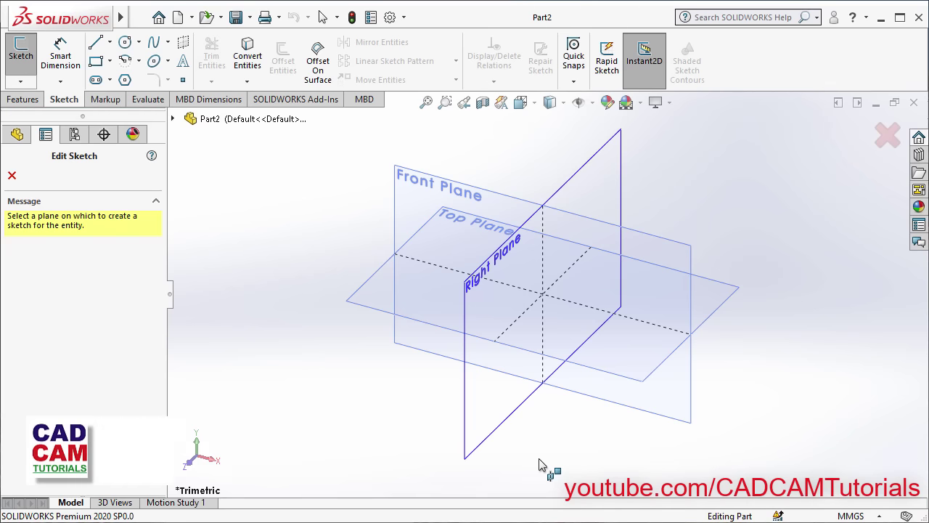
{"action": "left_click", "coordinate": [482, 408]}
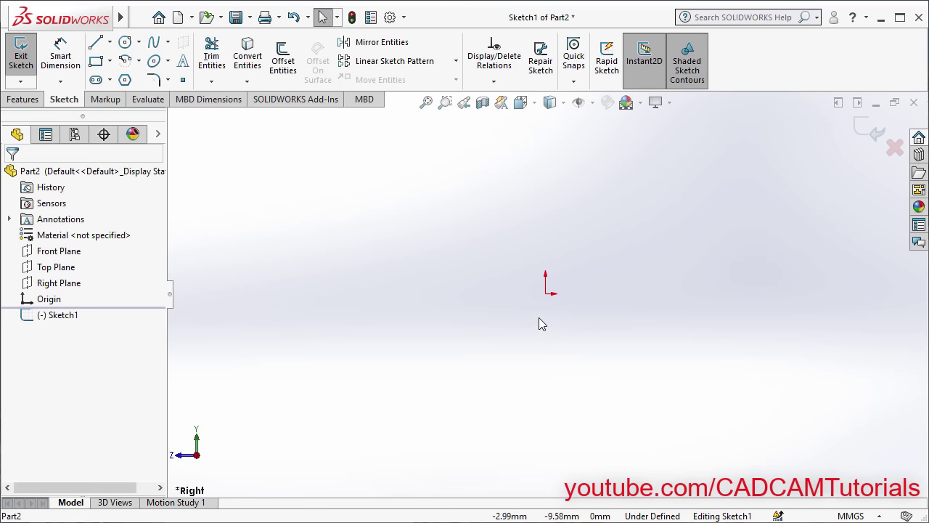
Sketch a horizontal line about 25 mm long from the origin, continued by a line sloping up and away at about 52°
{"action": "mouse_move", "coordinate": [524, 320]}
{"action": "middle_mouse_down", "text": "ctrl"}
{"action": "mouse_move", "coordinate": [297, 418]}
{"action": "mouse_move", "coordinate": [267, 445]}
{"action": "middle_mouse_up", "text": "ctrl"}
{"action": "left_click", "coordinate": [97, 45]}
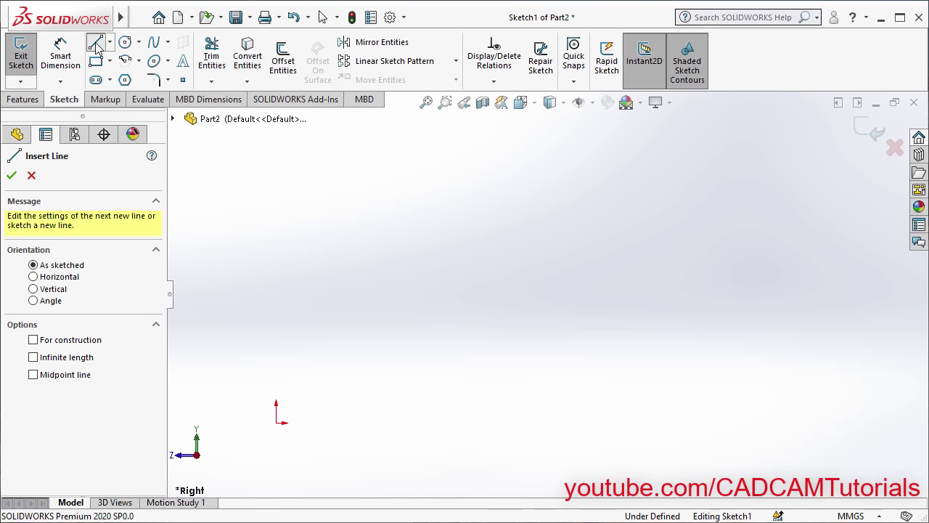
{"action": "left_click", "coordinate": [277, 422]}
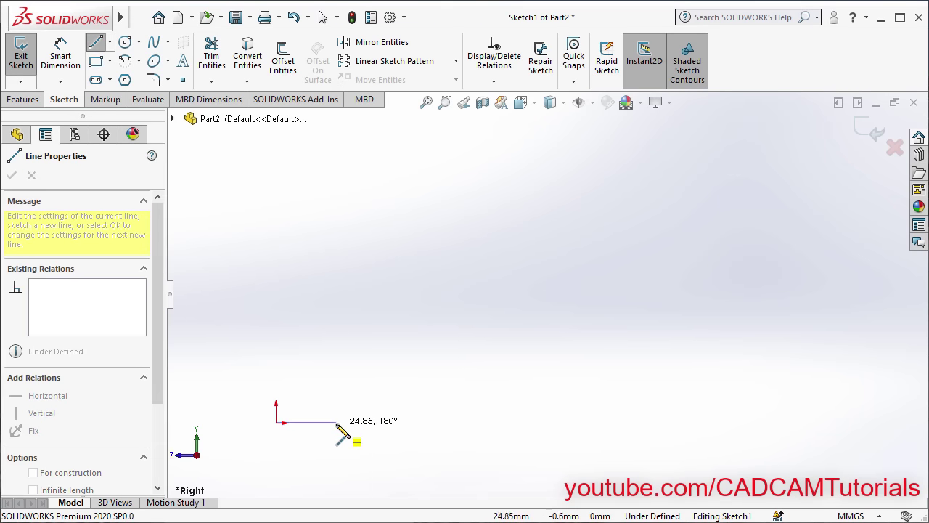
{"action": "left_click", "coordinate": [337, 422]}
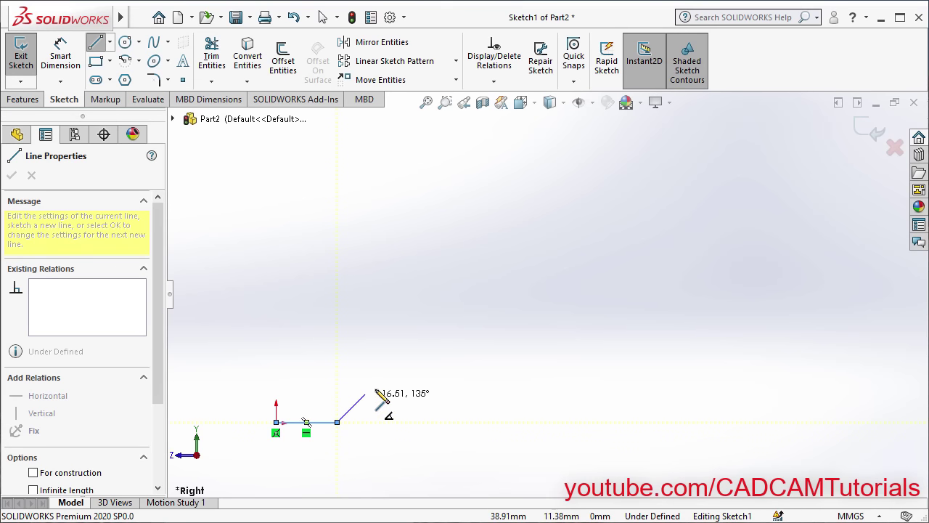
{"action": "left_click", "coordinate": [416, 320]}
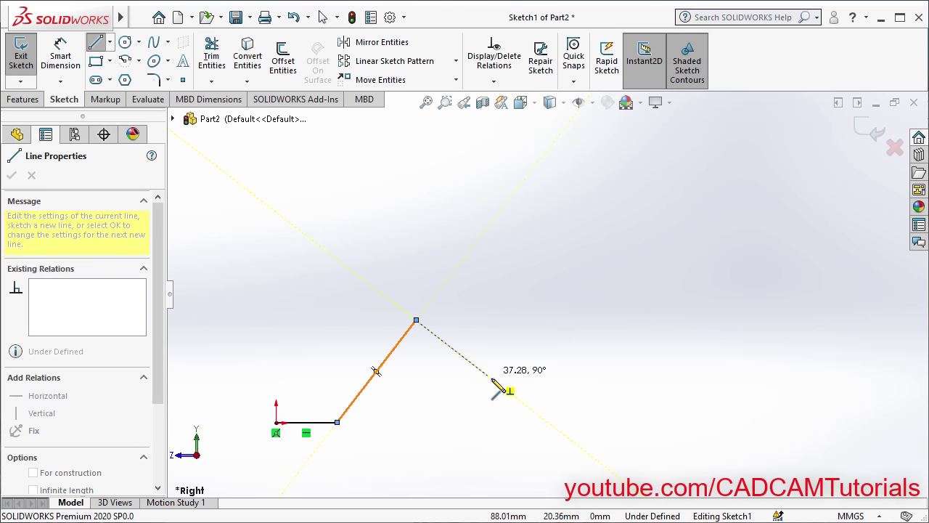
{"action": "key", "text": "Escape"}
{"action": "key", "text": "Escape"}
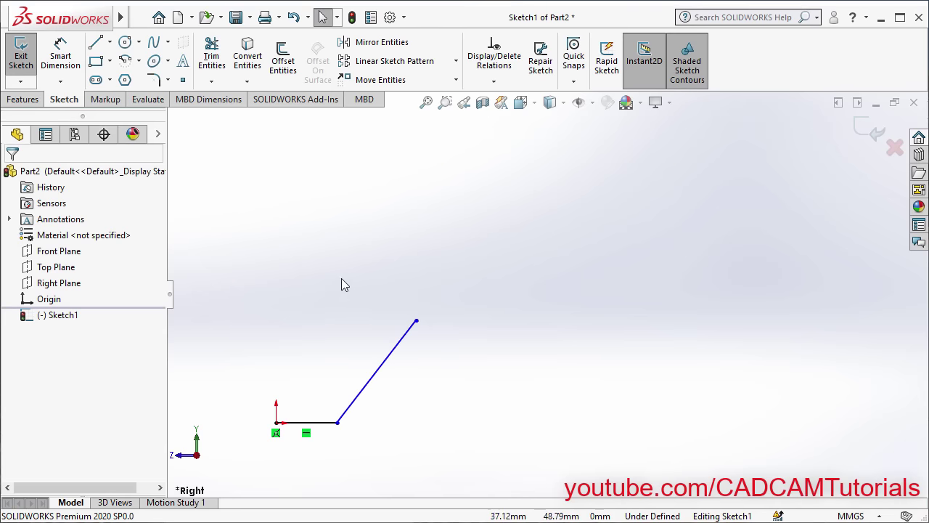
Dimension the horizontal line starting at the origin as 75 mm
{"action": "left_click", "coordinate": [66, 62]}
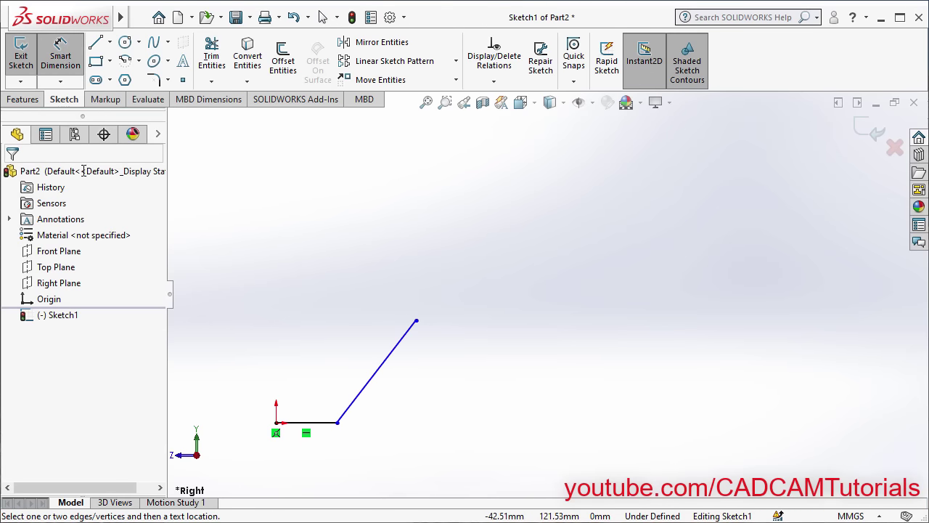
{"action": "left_click", "coordinate": [325, 429]}
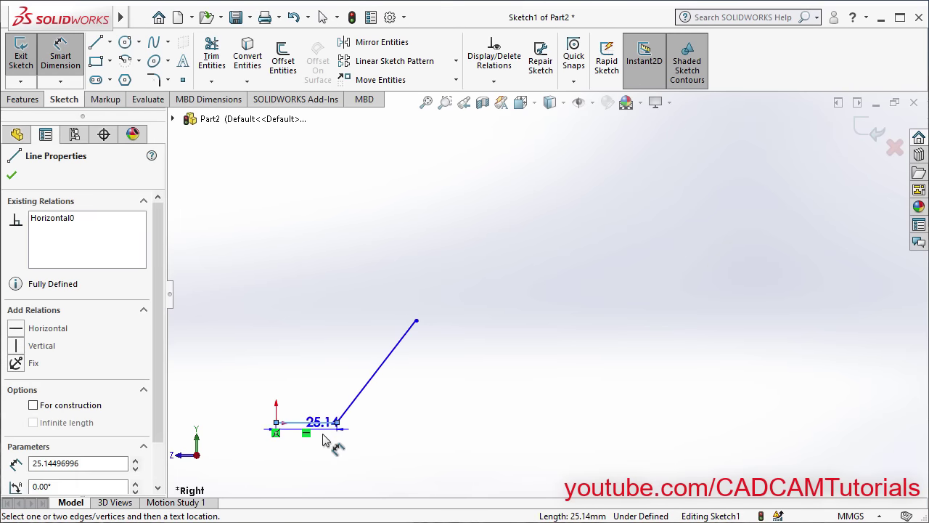
{"action": "left_click", "coordinate": [312, 471]}
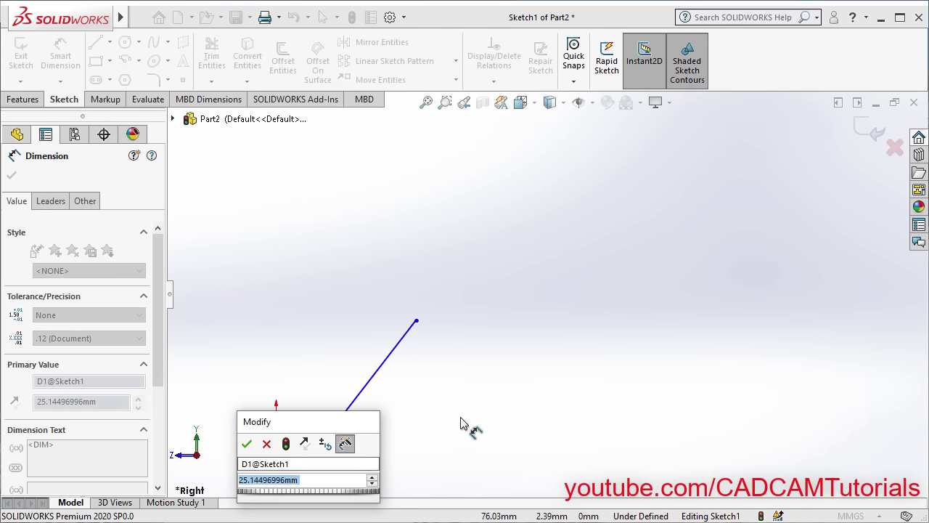
{"action": "type", "text": "75"}
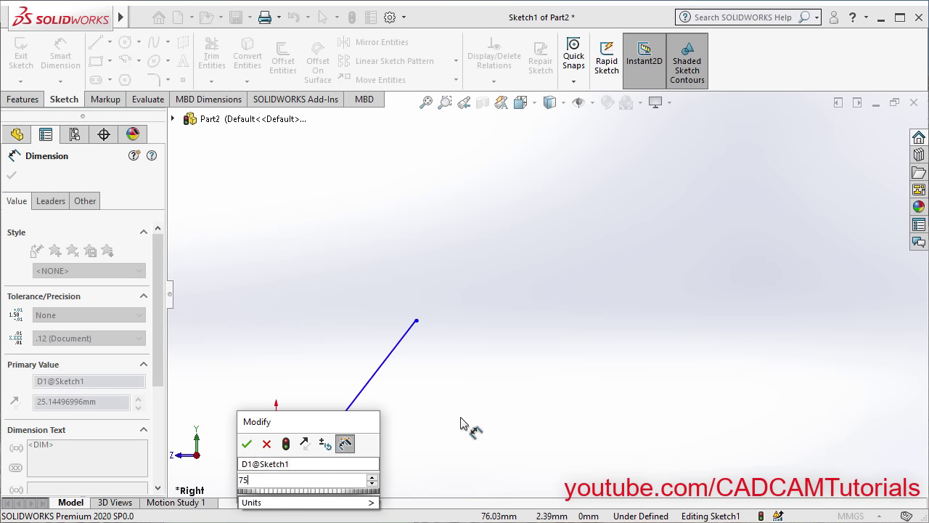
{"action": "key", "text": "Return"}
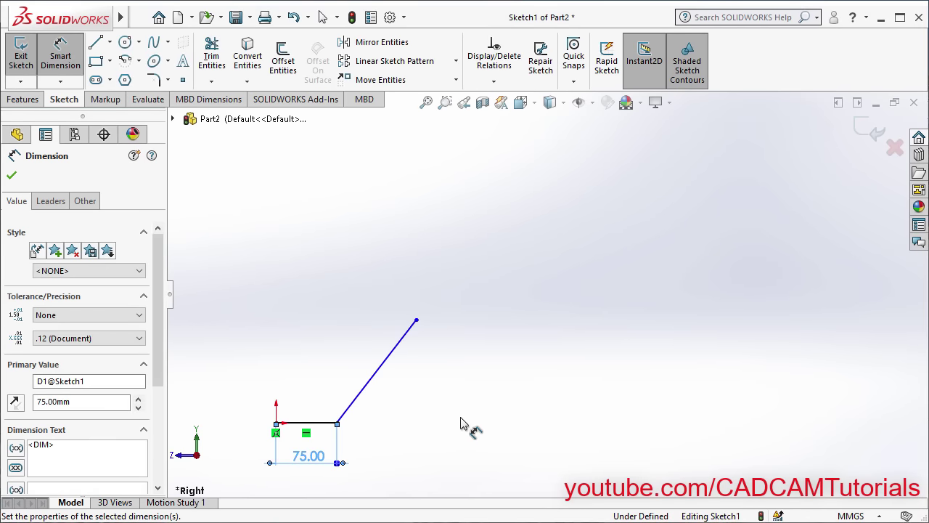
Dimension the sloped line with an aligned length of 135 mm
{"action": "left_click", "coordinate": [368, 395]}
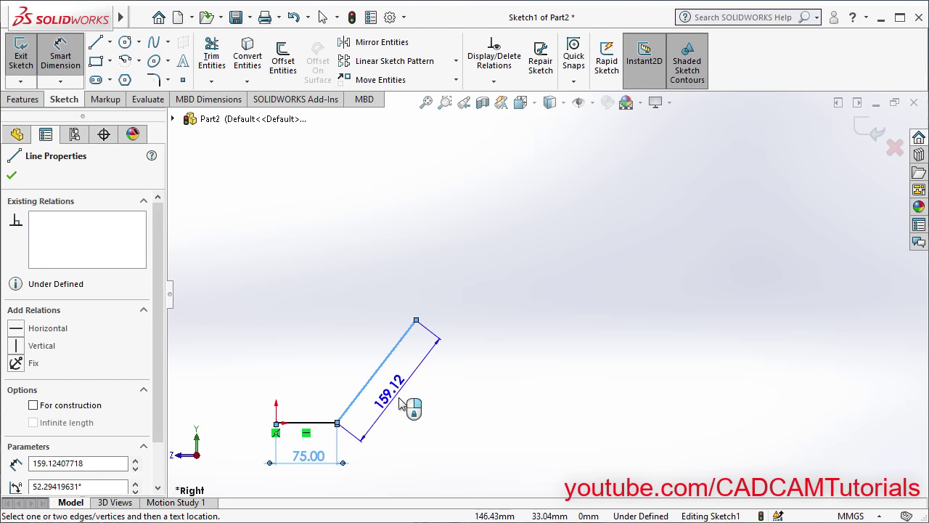
{"action": "left_click", "coordinate": [421, 409]}
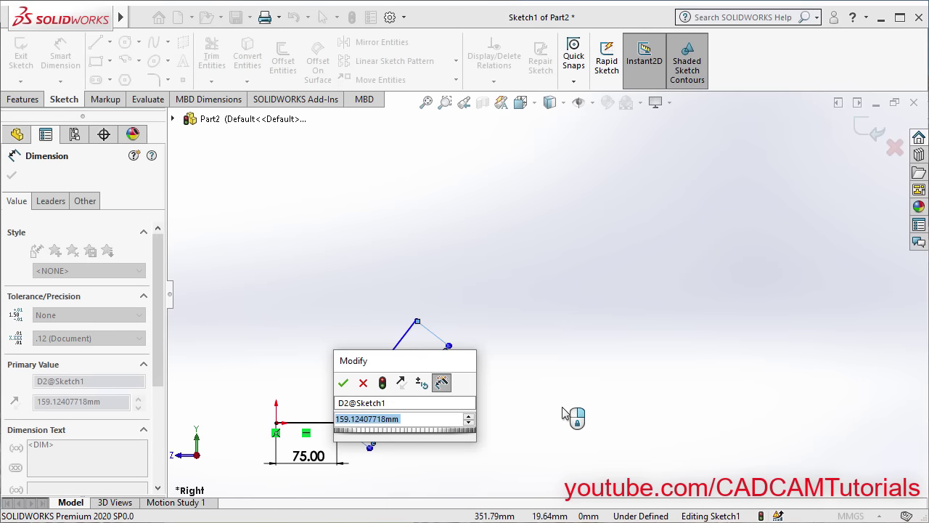
{"action": "type", "text": "150"}
{"action": "key", "text": "Return"}
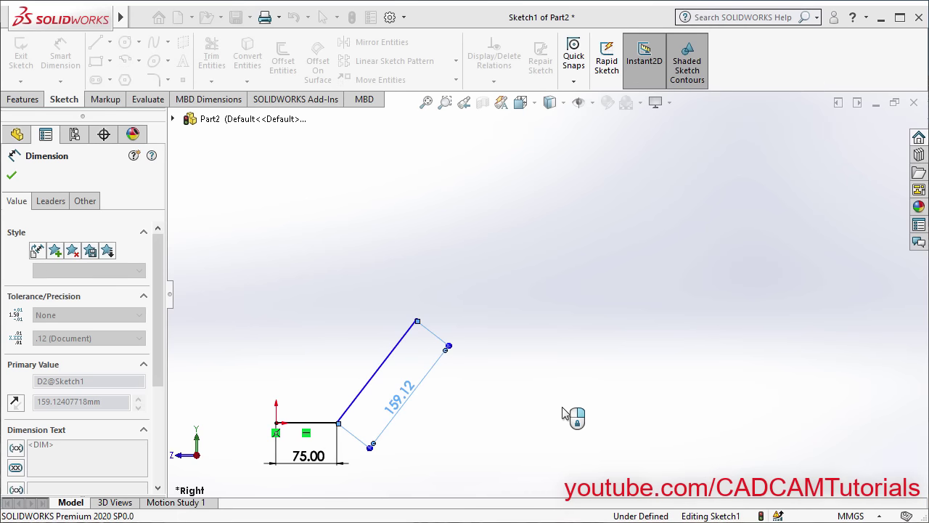
Dimension the angle between the extension of the horizontal line and the sloped line as 45°
{"action": "left_click", "coordinate": [333, 423]}
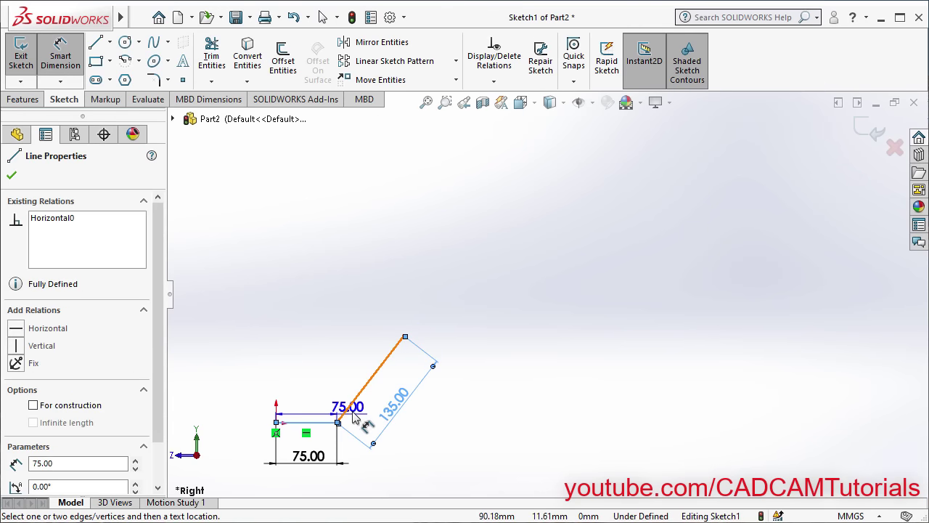
{"action": "left_click", "coordinate": [358, 400]}
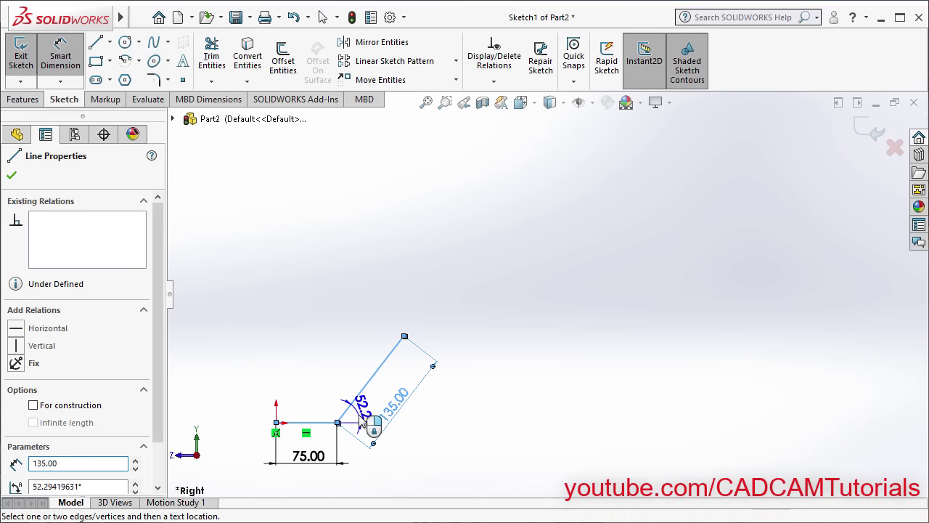
{"action": "left_click", "coordinate": [365, 412]}
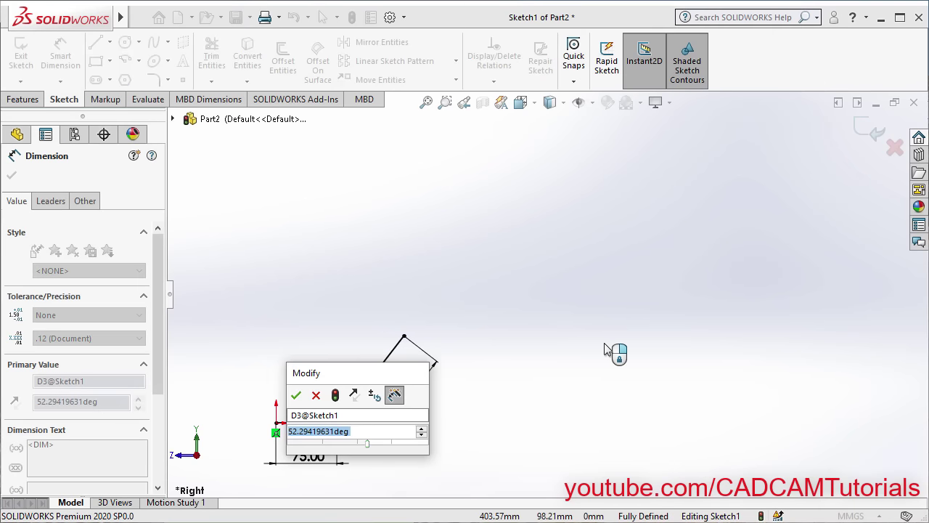
{"action": "type", "text": "45"}
{"action": "key", "text": "Return"}
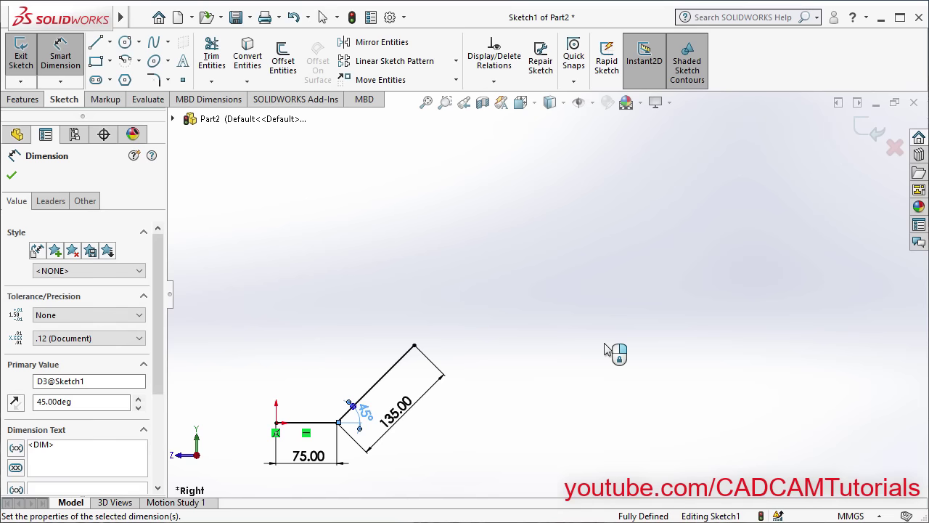
{"action": "key", "text": "Escape"}
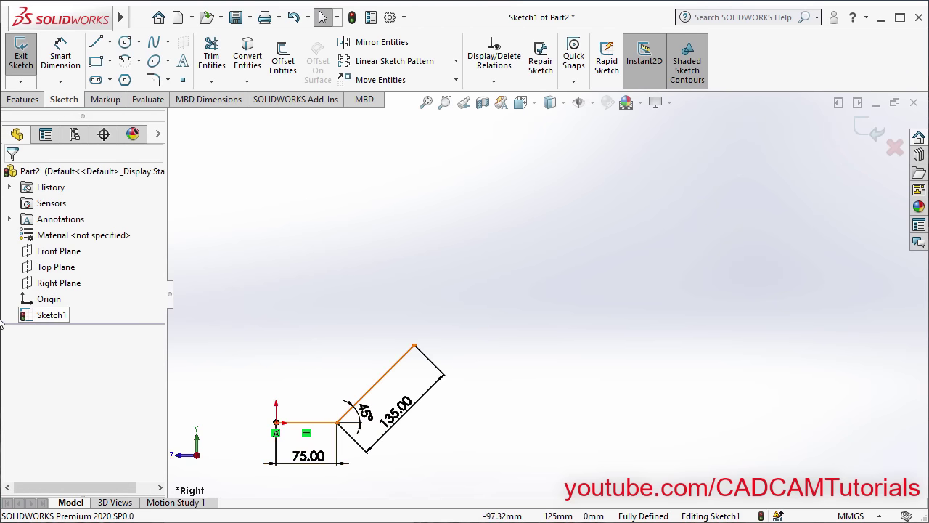
Check the X-shaped profile in the reference PDF and sketch a sloped centerline from the origin, running roughly alongside the 135 mm line
{"action": "key", "text": "alt+Tab"}
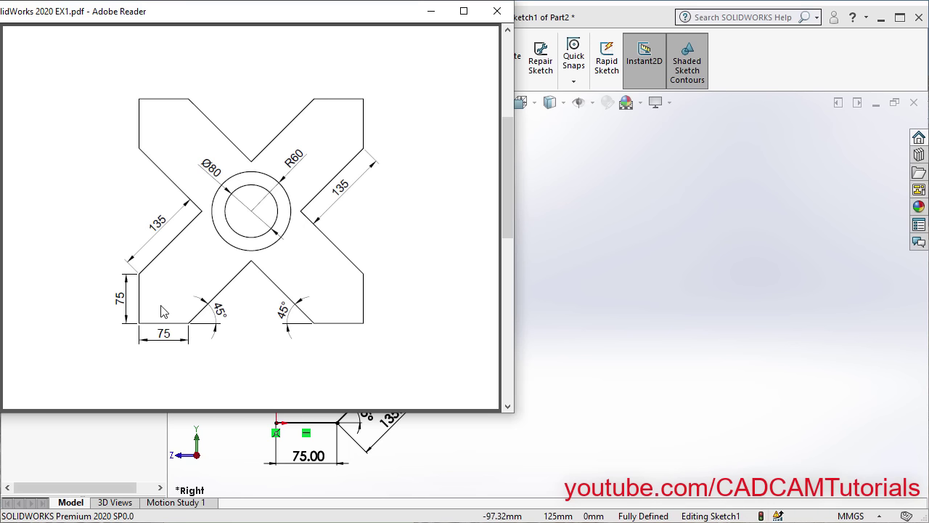
{"action": "left_click", "coordinate": [666, 425]}
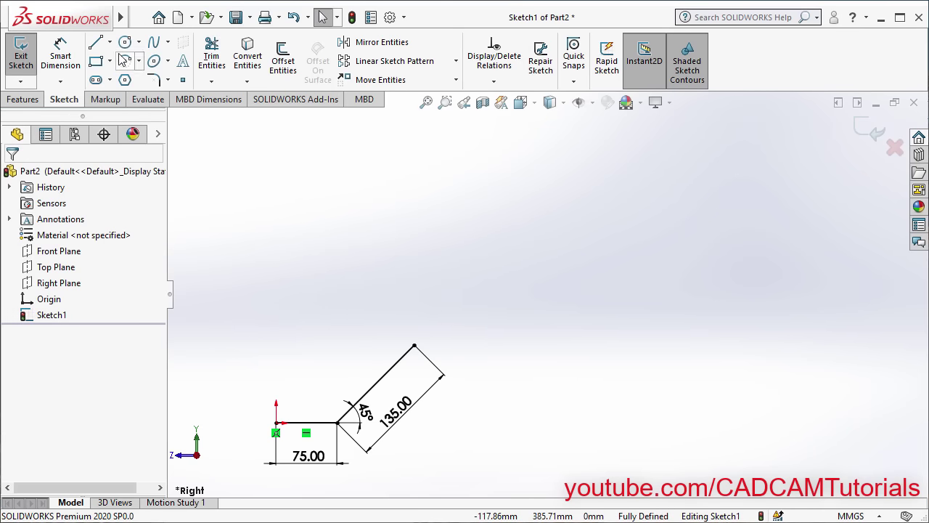
{"action": "left_click", "coordinate": [112, 44]}
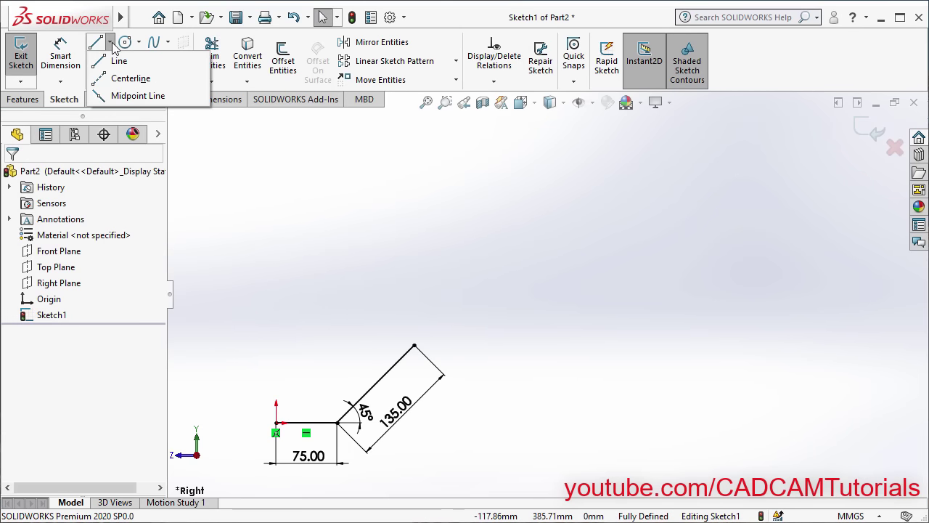
{"action": "left_click", "coordinate": [122, 79]}
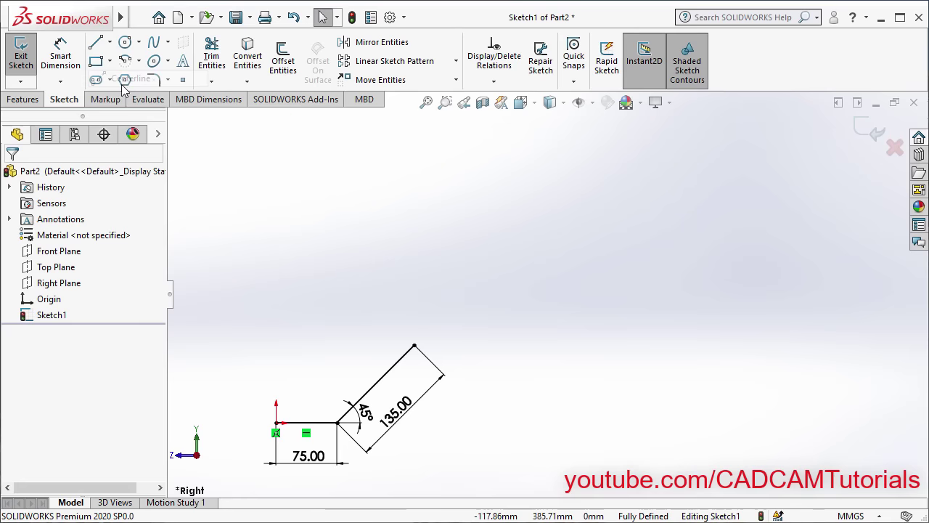
{"action": "left_click", "coordinate": [276, 423]}
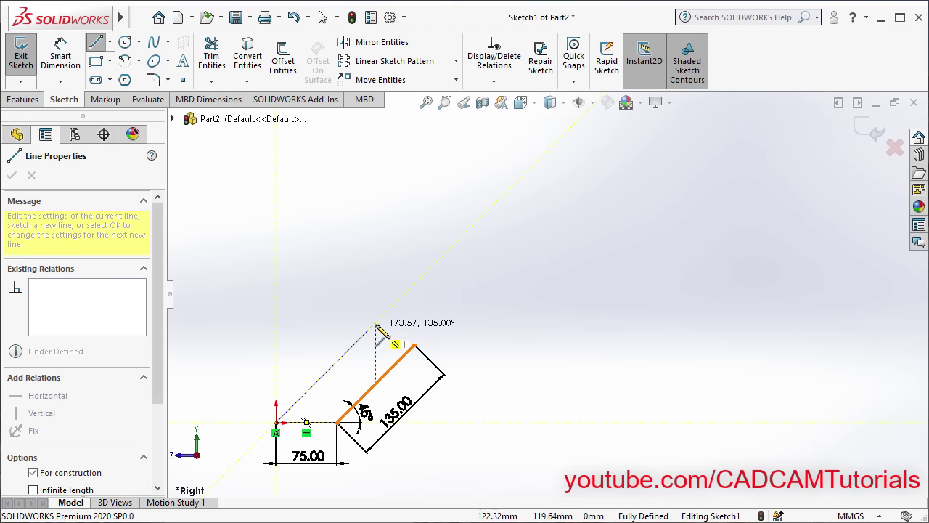
{"action": "left_click", "coordinate": [430, 280]}
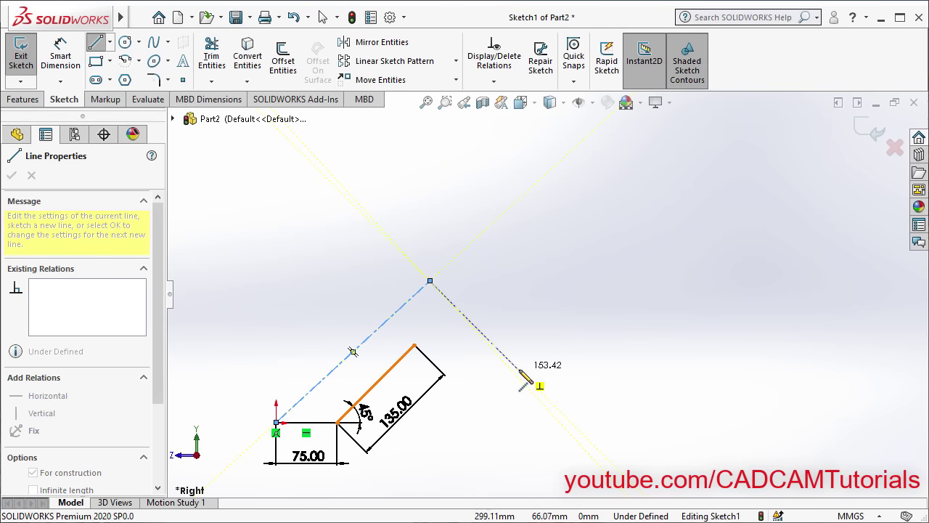
{"action": "key", "text": "Escape"}
{"action": "key", "text": "Escape"}
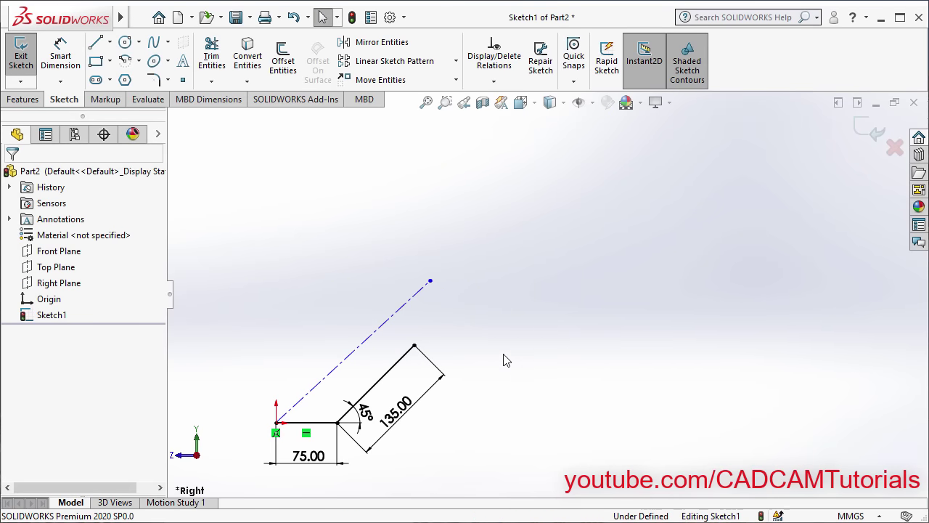
Add a Parallel relation between the 135 mm sloped line and the centerline starting at the origin
{"action": "left_click", "coordinate": [383, 388]}
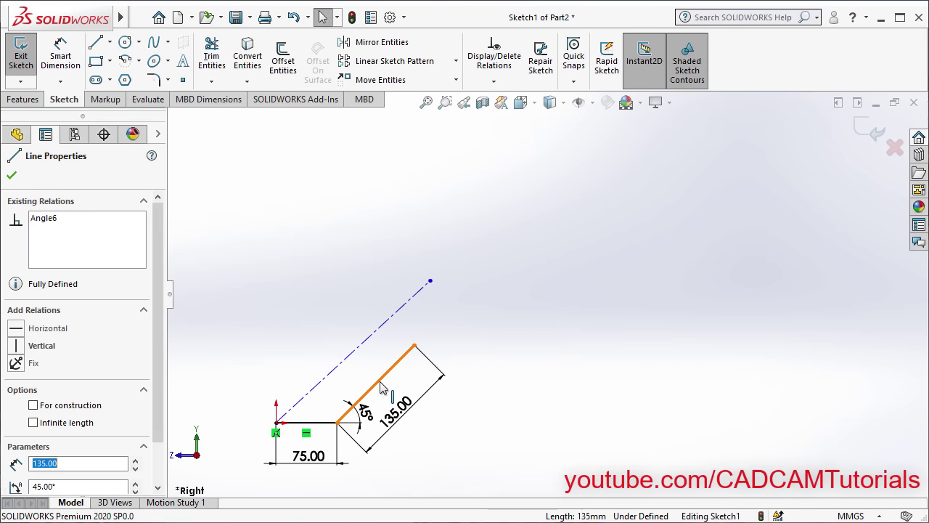
{"action": "left_click", "coordinate": [369, 341], "text": "ctrl"}
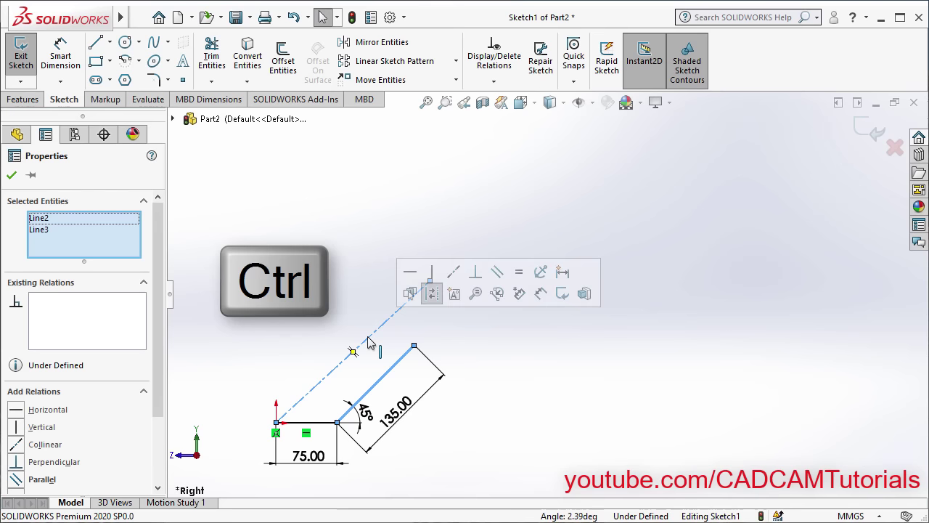
{"action": "left_click", "coordinate": [498, 275]}
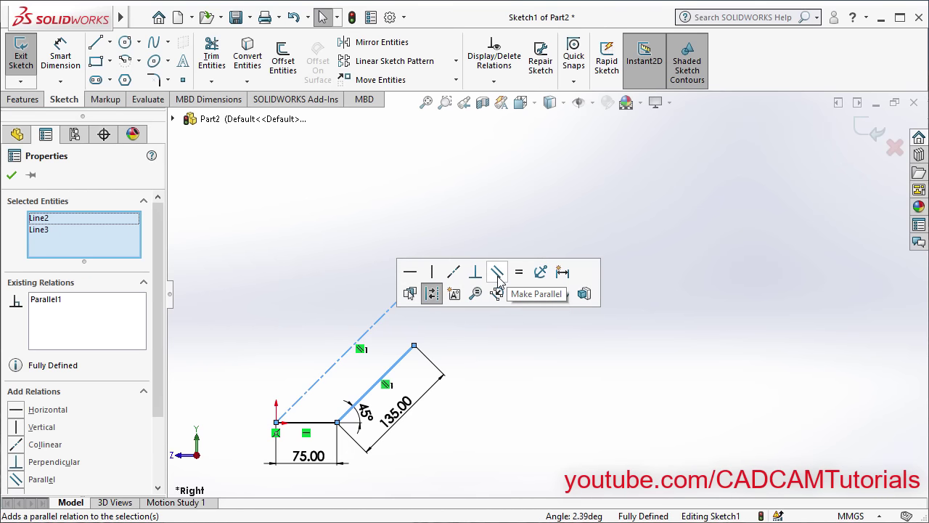
{"action": "left_click", "coordinate": [508, 368]}
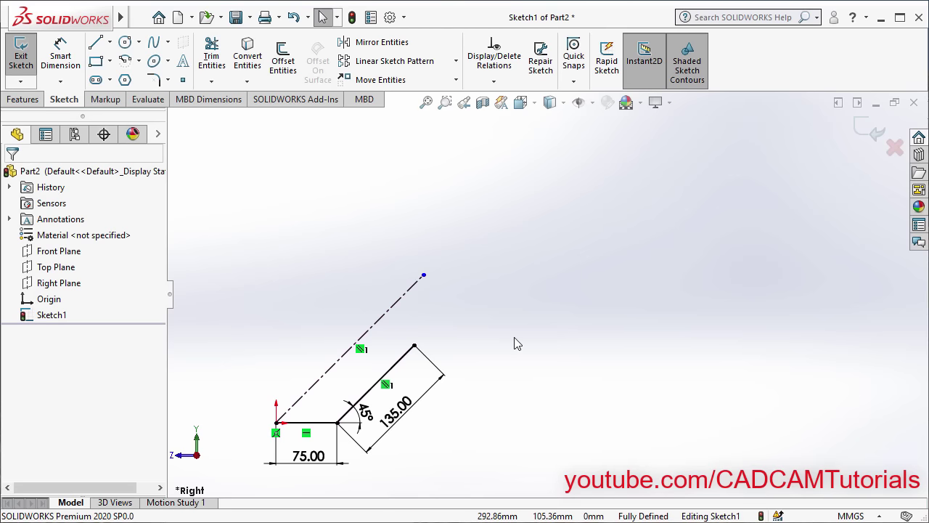
Mirror the 75 mm horizontal line and the 135 mm sloped line about the sloped centerline, keeping the originals
{"action": "left_click", "coordinate": [372, 45]}
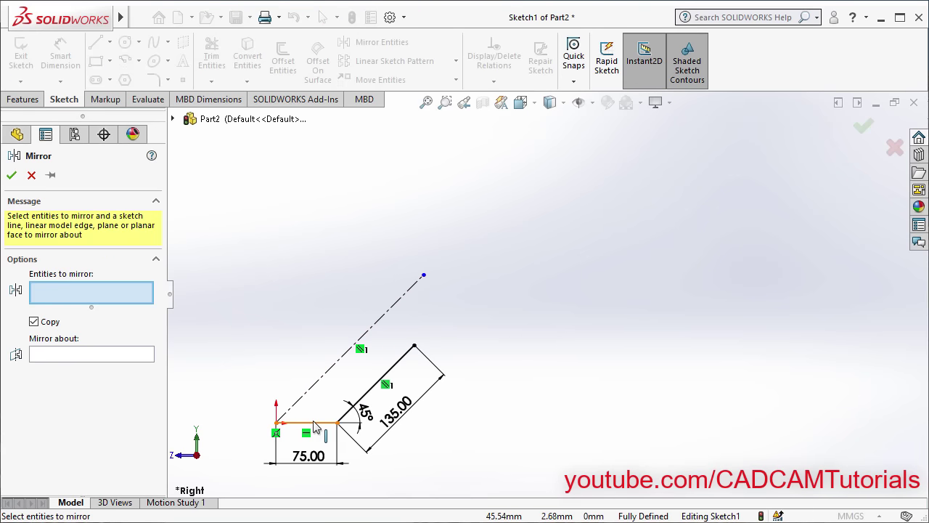
{"action": "left_click", "coordinate": [315, 423]}
{"action": "left_click", "coordinate": [391, 369]}
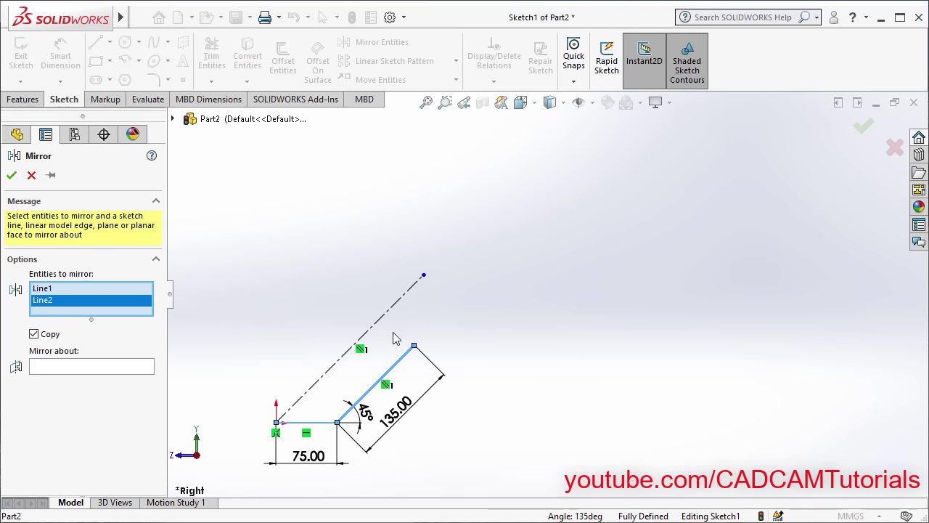
{"action": "left_click", "coordinate": [48, 372]}
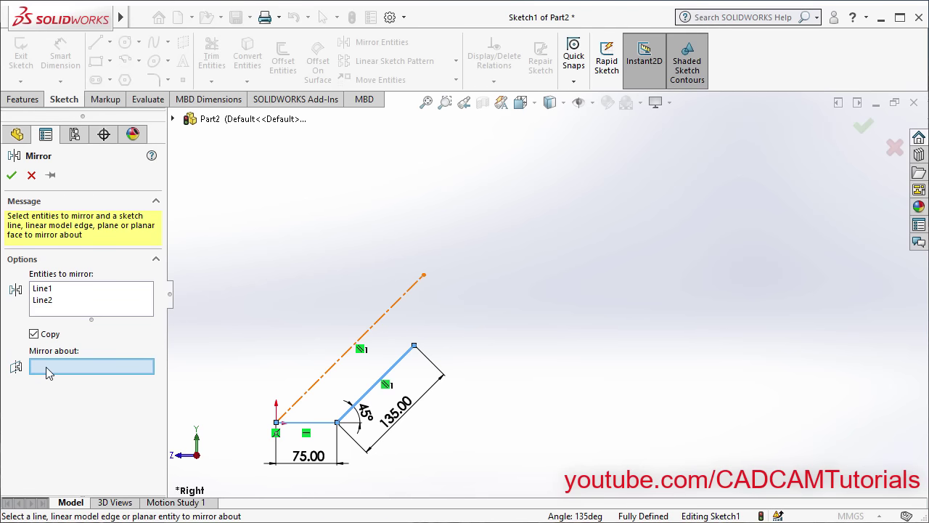
{"action": "left_click", "coordinate": [327, 377]}
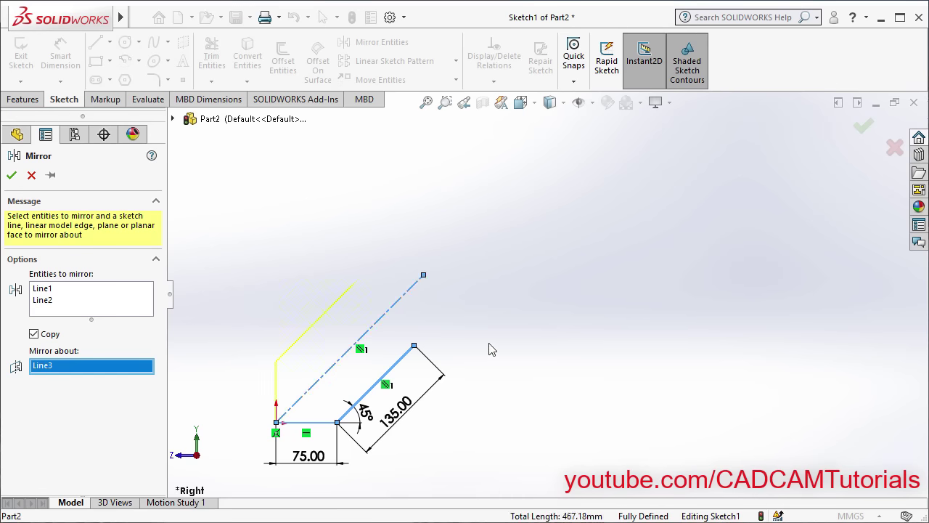
{"action": "right_click", "coordinate": [522, 330]}
{"action": "left_click", "coordinate": [554, 430]}
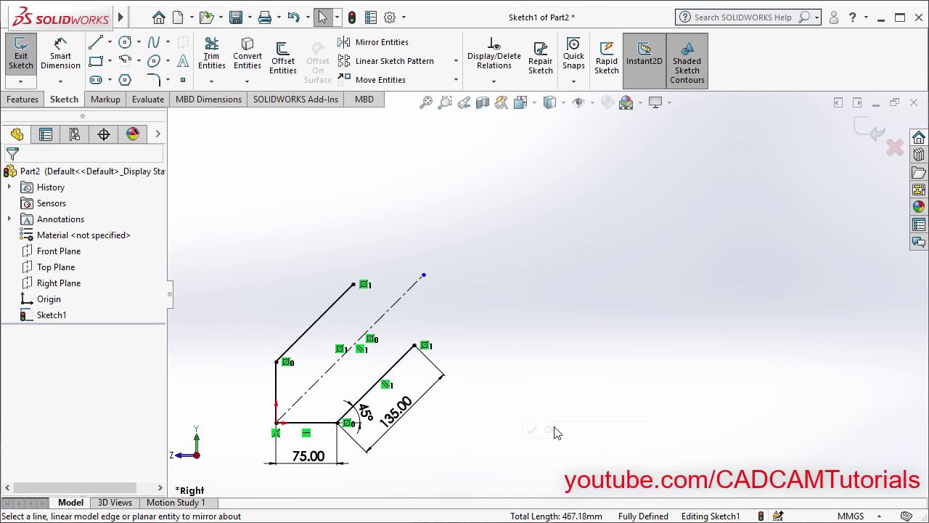
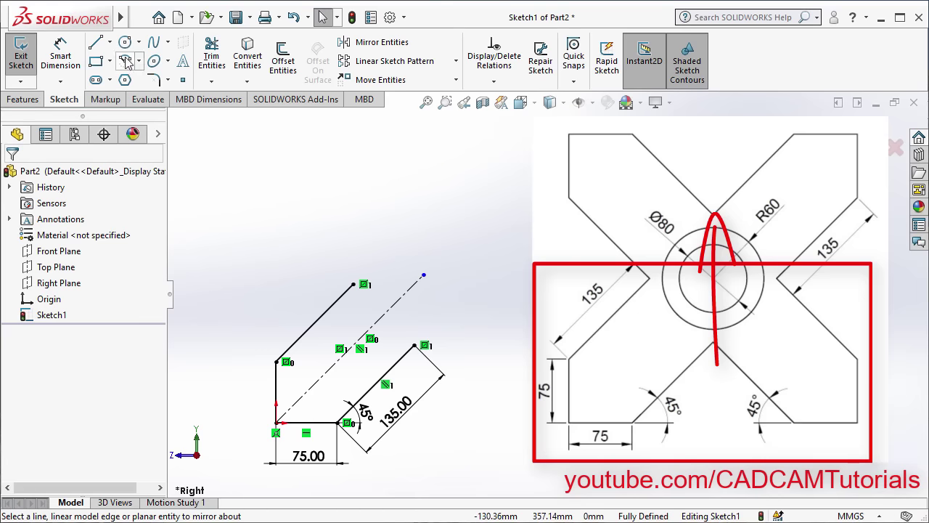
Sketch a vertical centerline upward from the upper end of the 135 mm dimensioned line
{"action": "left_click", "coordinate": [110, 45]}
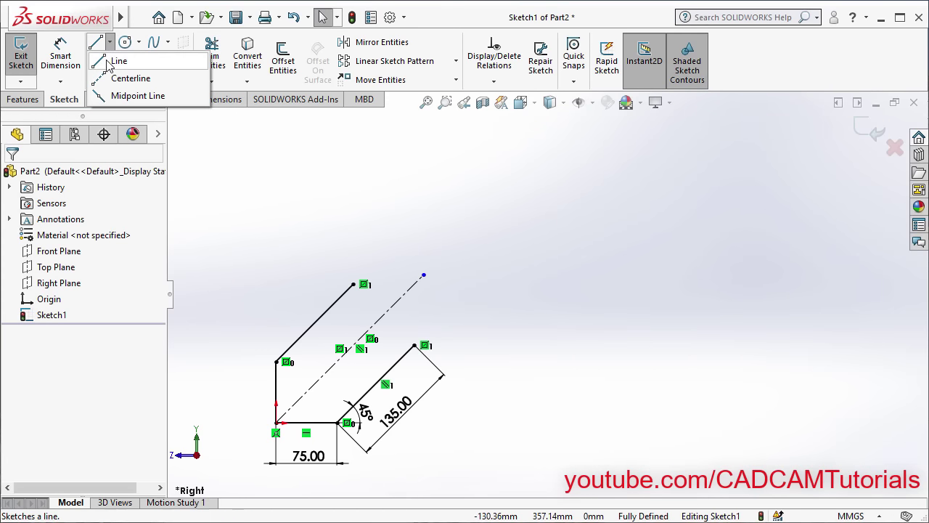
{"action": "left_click", "coordinate": [106, 82]}
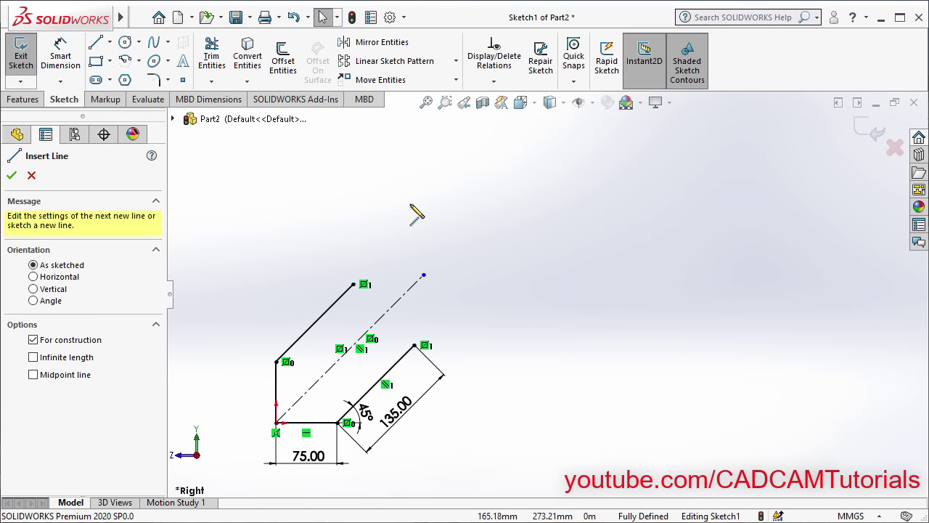
{"action": "left_click", "coordinate": [415, 346]}
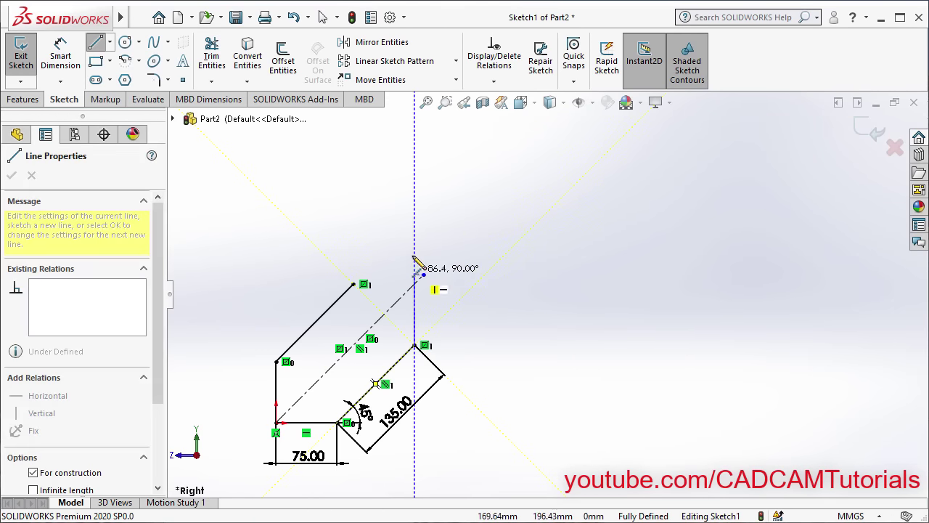
{"action": "left_click", "coordinate": [414, 202]}
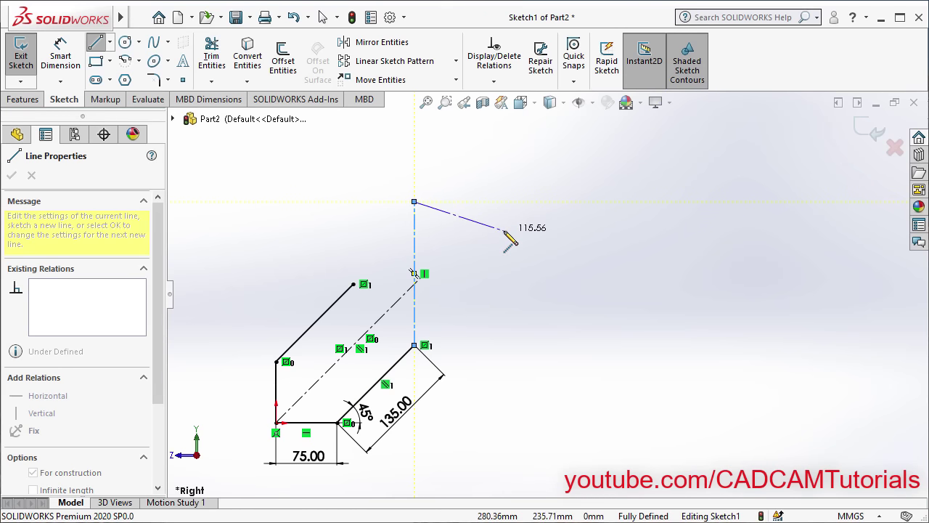
{"action": "key", "text": "Escape"}
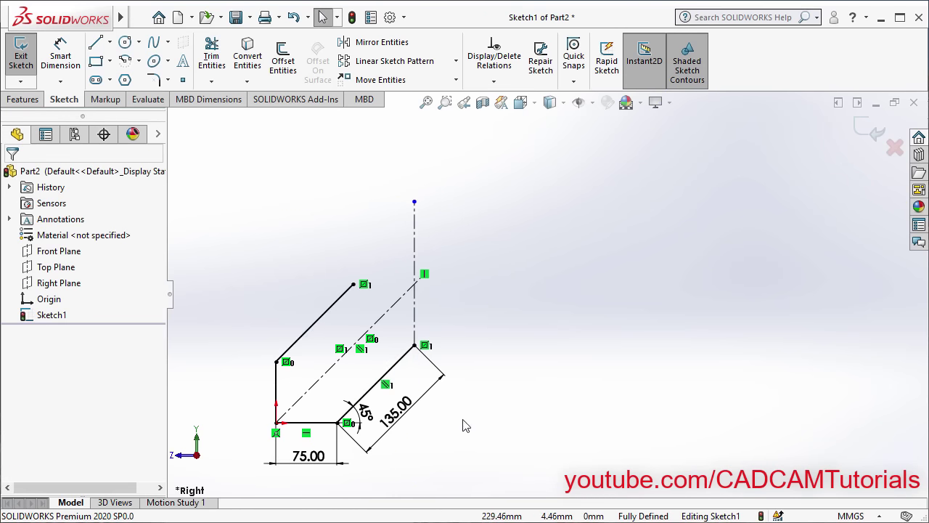
Mirror the complete arm outline together with its sloped centerline about the vertical centerline, keeping the originals
{"action": "left_click", "coordinate": [381, 44]}
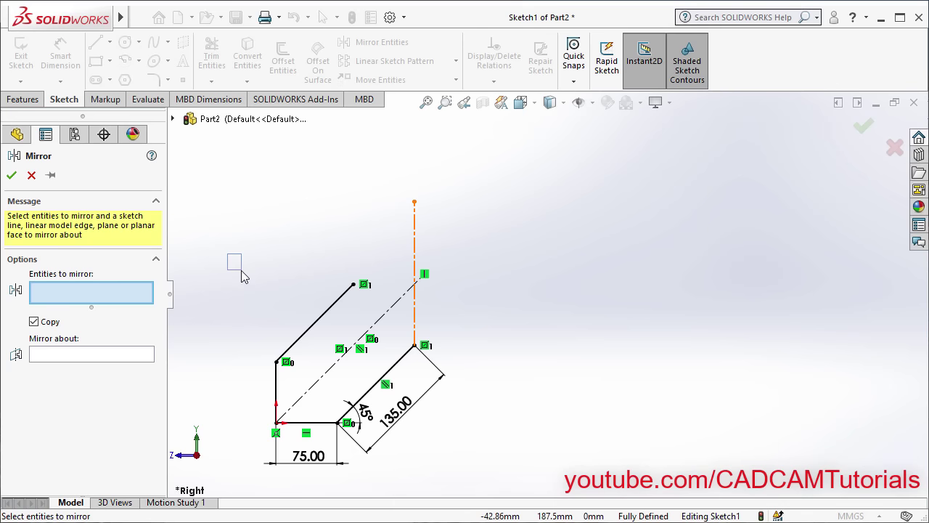
{"action": "mouse_move", "coordinate": [242, 272]}
{"action": "left_mouse_down"}
{"action": "mouse_move", "coordinate": [340, 394]}
{"action": "mouse_move", "coordinate": [466, 486]}
{"action": "left_mouse_up"}
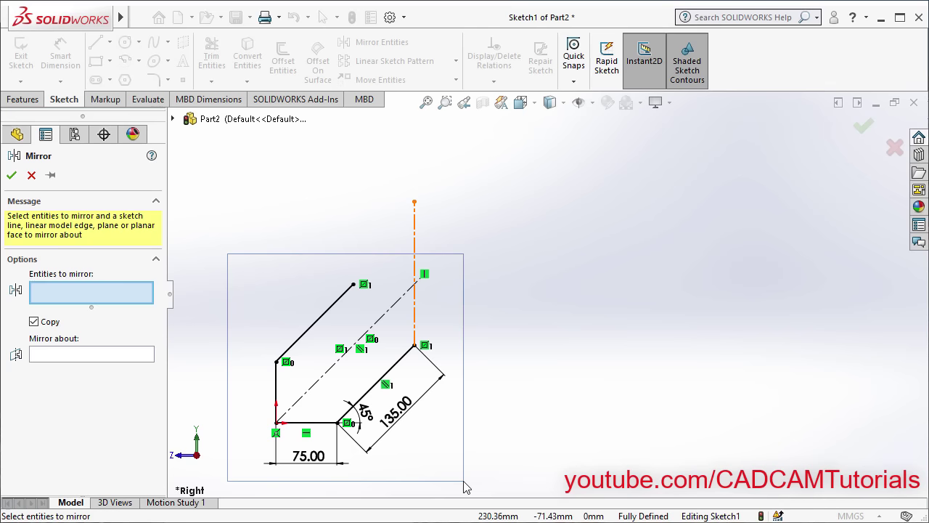
{"action": "left_click_drag", "start_coordinate": [466, 487], "coordinate": [464, 482]}
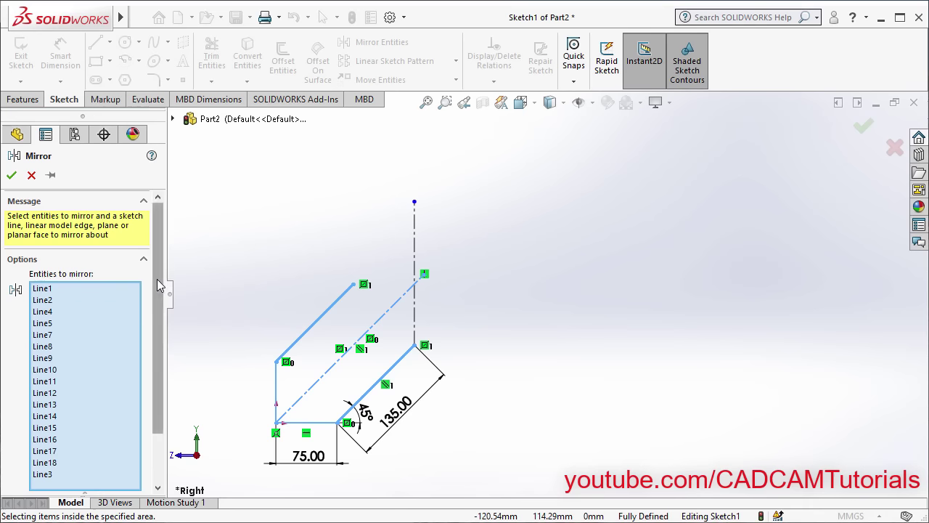
{"action": "left_click_drag", "start_coordinate": [157, 279], "coordinate": [167, 369]}
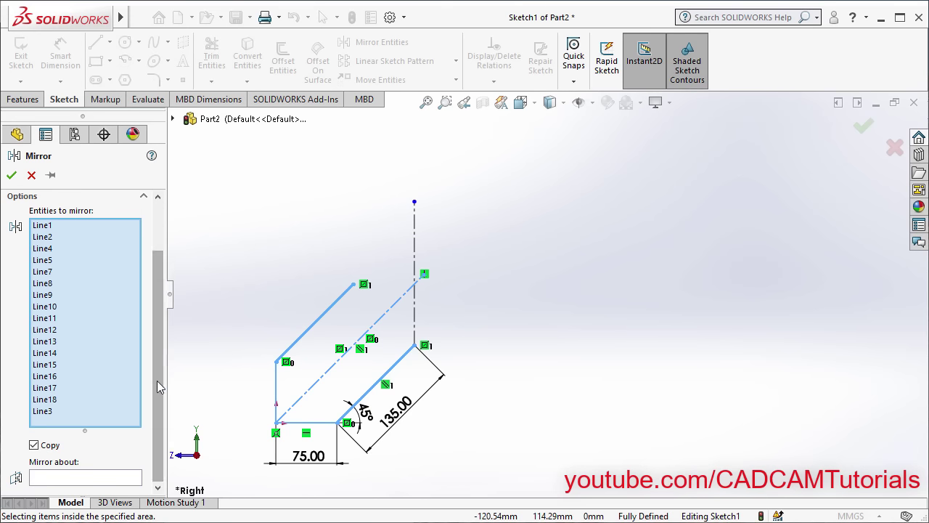
{"action": "left_click", "coordinate": [61, 480]}
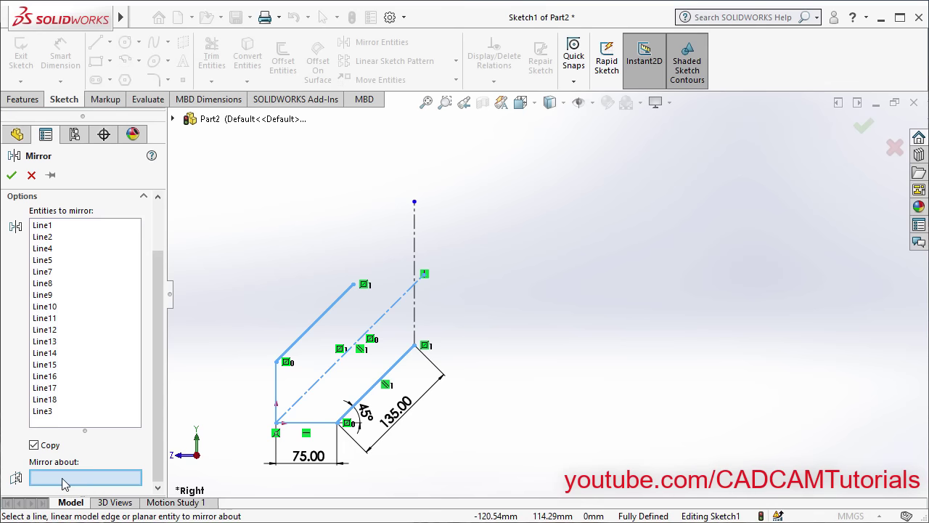
{"action": "left_click", "coordinate": [416, 245]}
{"action": "right_click", "coordinate": [549, 204]}
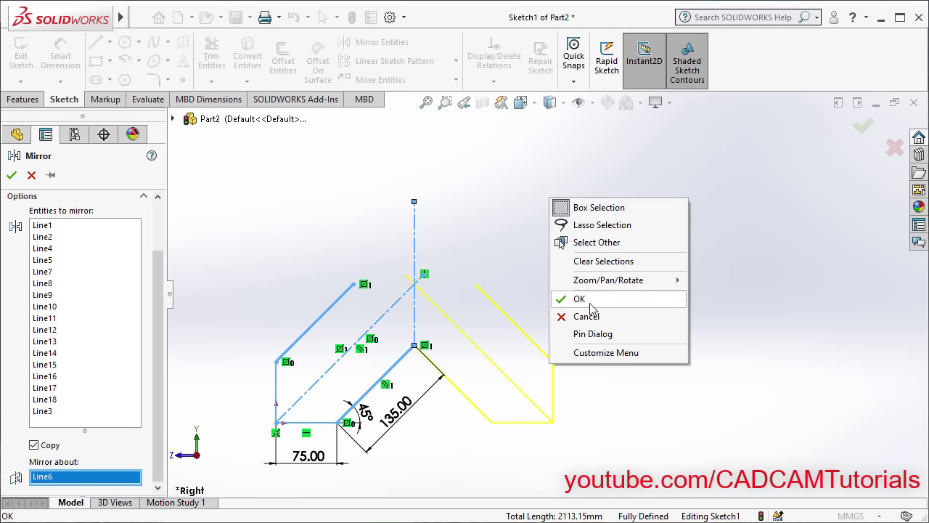
{"action": "left_click", "coordinate": [581, 300]}
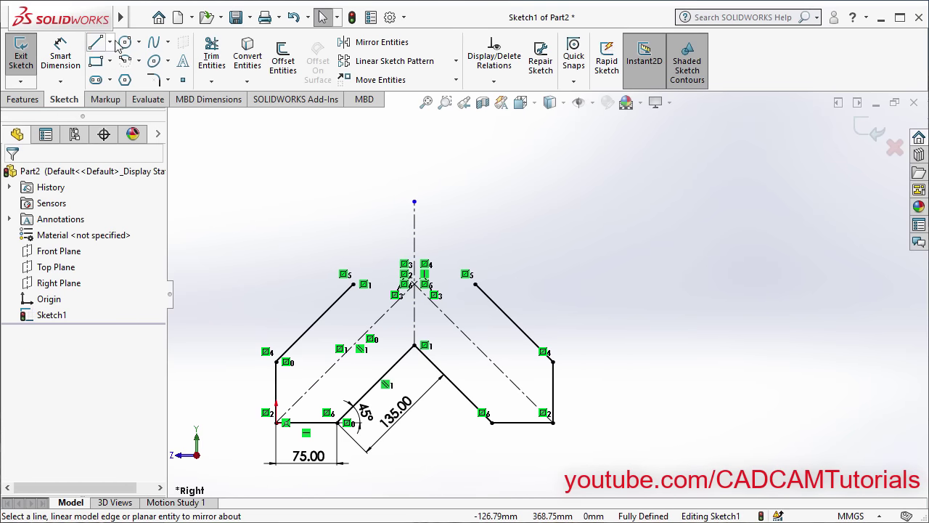
Sketch a horizontal centerline connecting the inner open ends of the two arms' outer sloped lines
{"action": "left_click", "coordinate": [111, 44]}
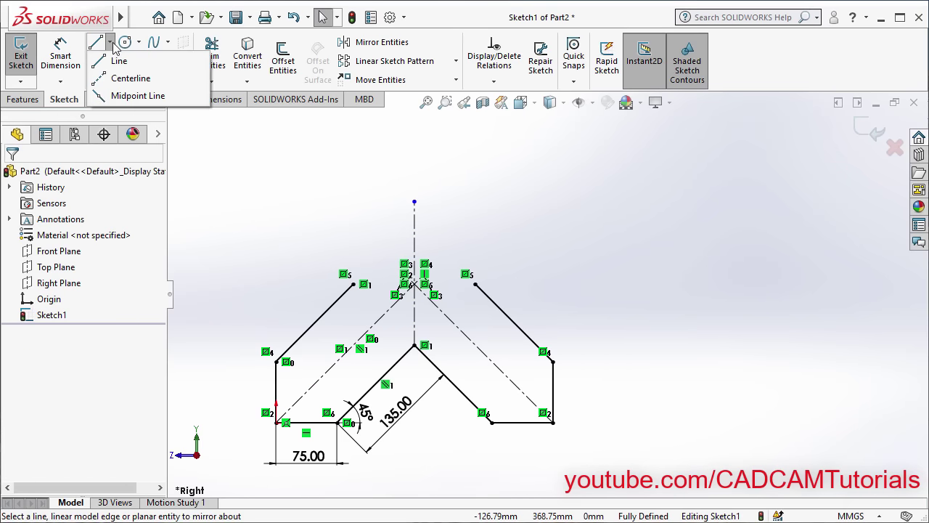
{"action": "left_click", "coordinate": [122, 79]}
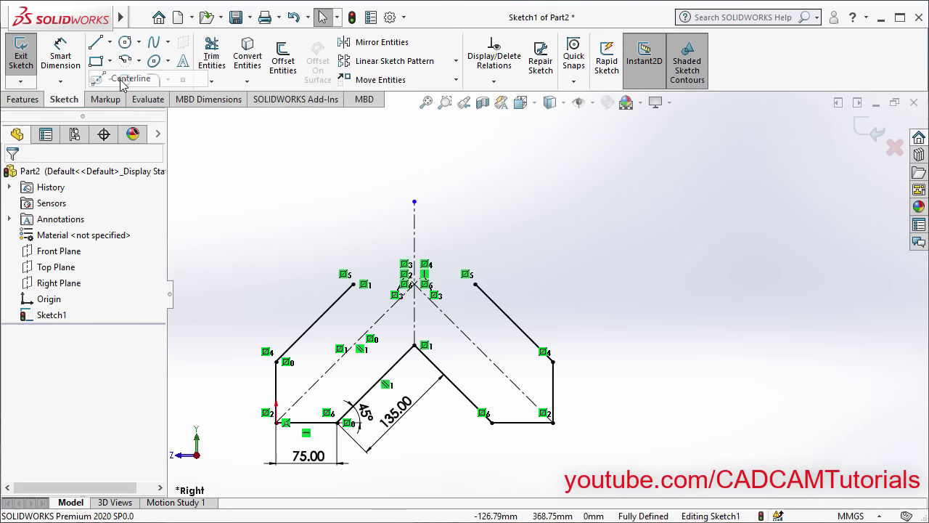
{"action": "left_click", "coordinate": [353, 284]}
{"action": "left_click", "coordinate": [475, 284]}
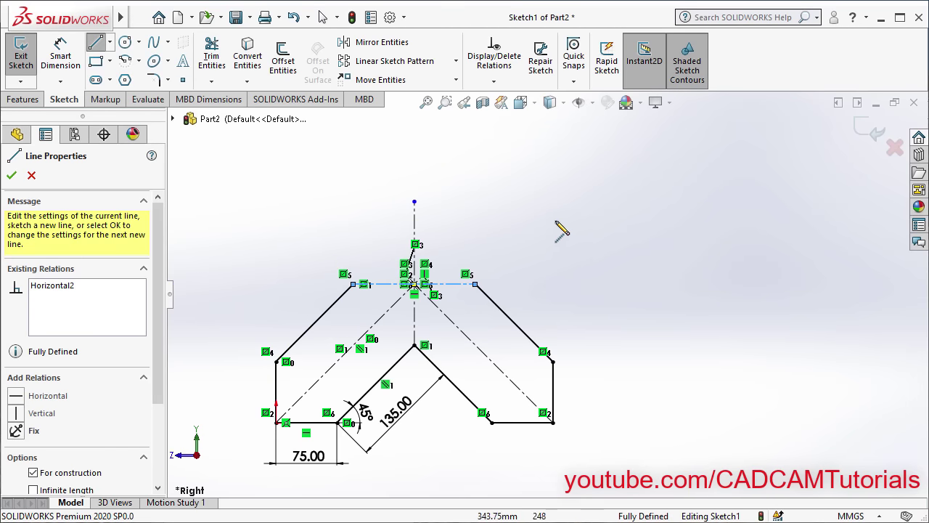
{"action": "key", "text": "Escape"}
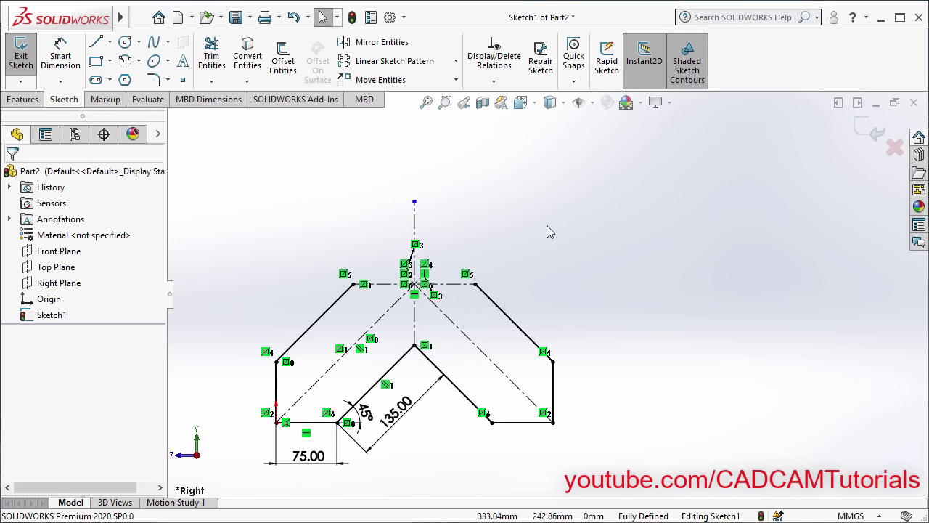
Mirror the entire lower two-arm outline with its sloped centerlines about the horizontal centerline, keeping the originals
{"action": "left_click", "coordinate": [373, 45]}
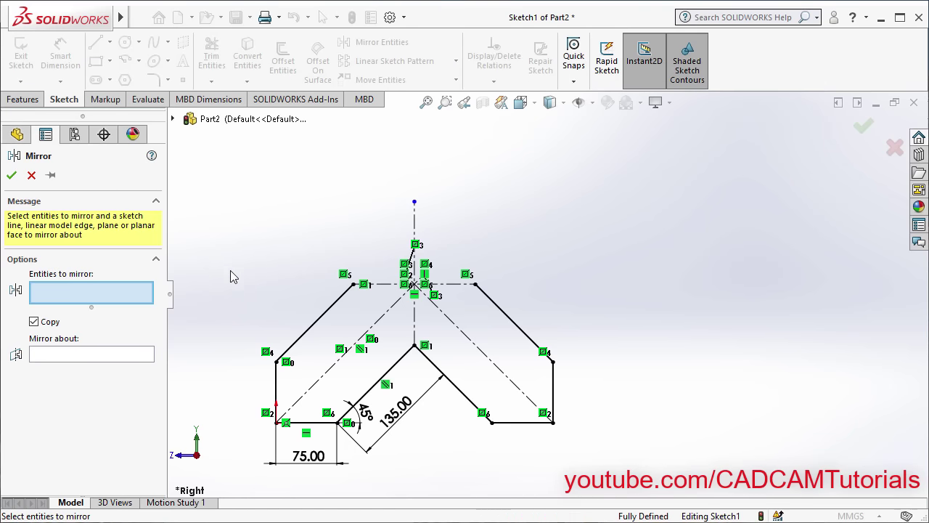
{"action": "left_click_drag", "start_coordinate": [231, 277], "coordinate": [594, 480]}
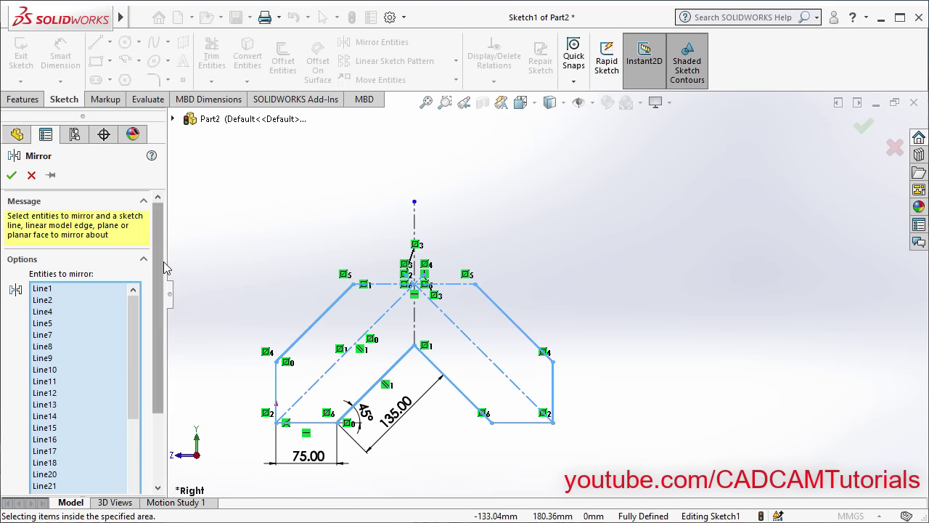
{"action": "scroll", "coordinate": [164, 290], "scroll_direction": "down", "scroll_amount": 3}
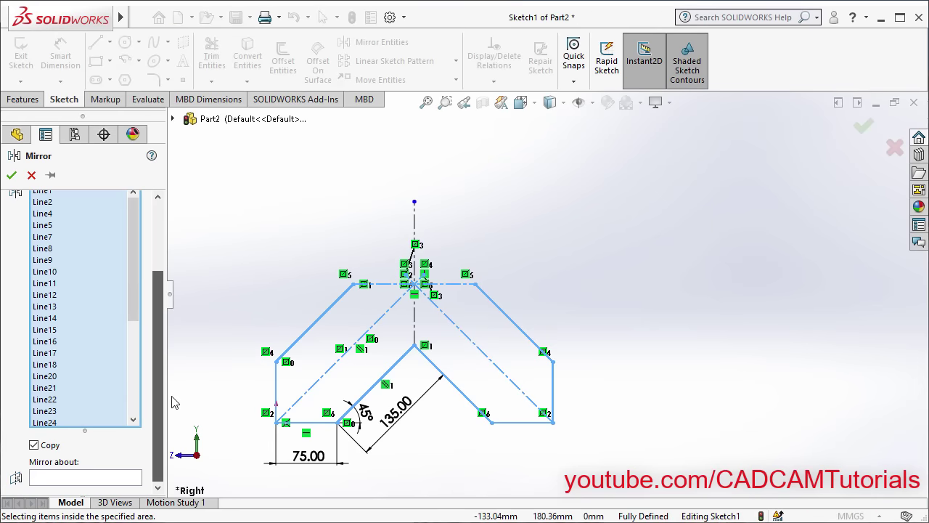
{"action": "left_click", "coordinate": [57, 479]}
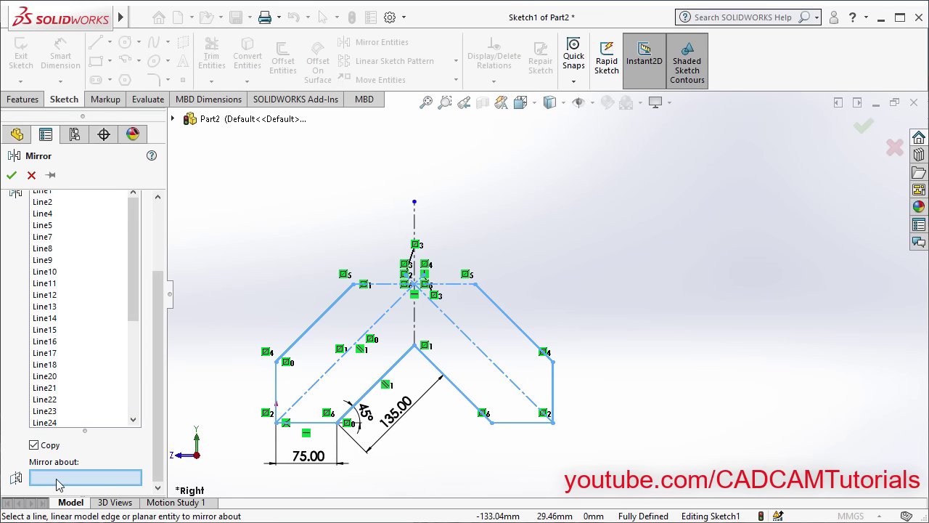
{"action": "left_click", "coordinate": [392, 284]}
{"action": "right_click", "coordinate": [616, 278]}
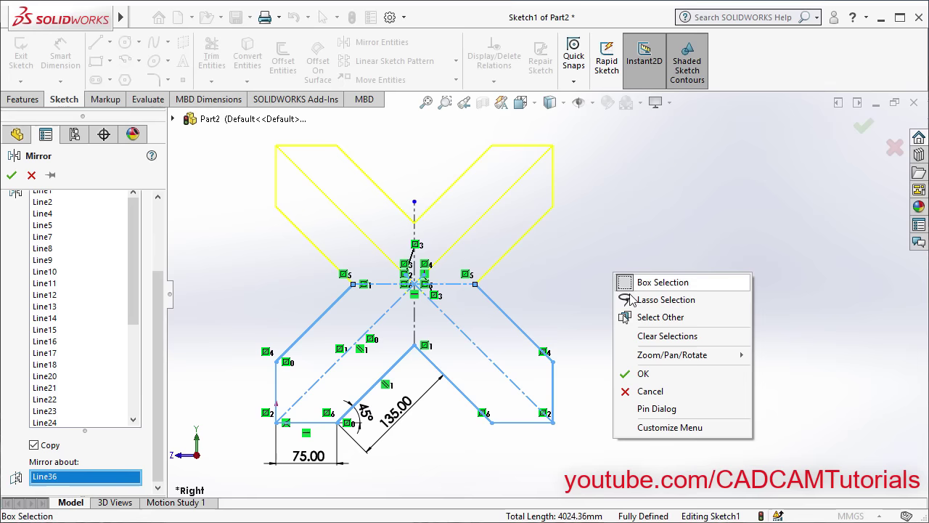
{"action": "left_click", "coordinate": [625, 371]}
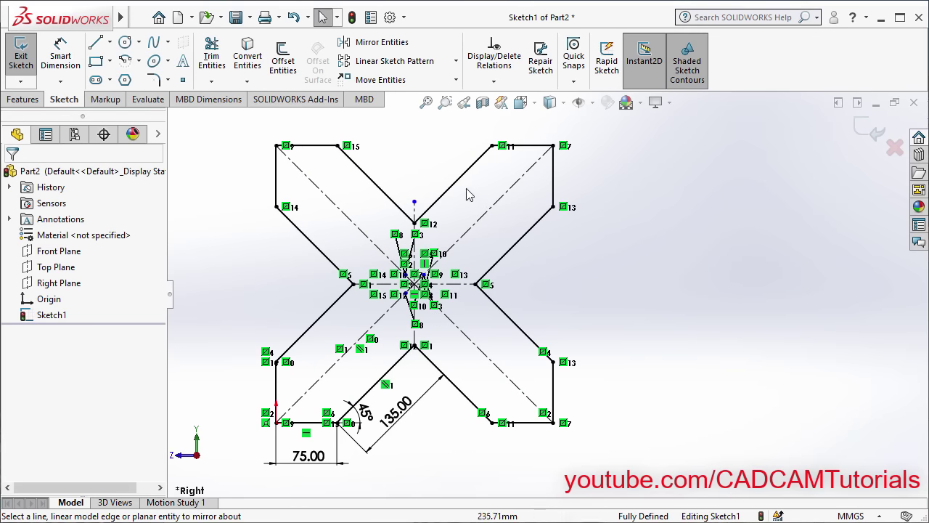
Consult the EX1 reference drawing and sketch two concentric circles at the X's centre, about 106 mm and 148 mm in diameter
{"action": "key", "text": "z"}
{"action": "scroll", "coordinate": [446, 189], "scroll_direction": "down", "scroll_amount": 4}
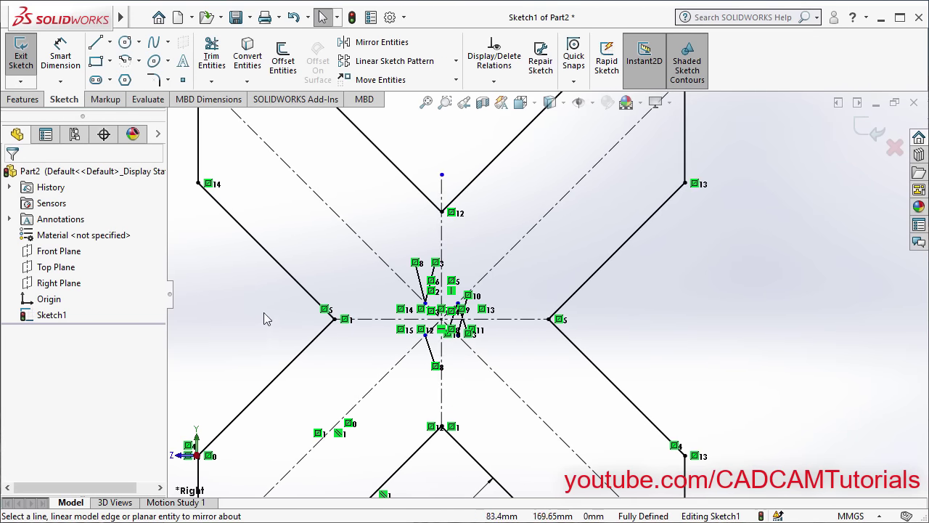
{"action": "key", "text": "alt+Tab"}
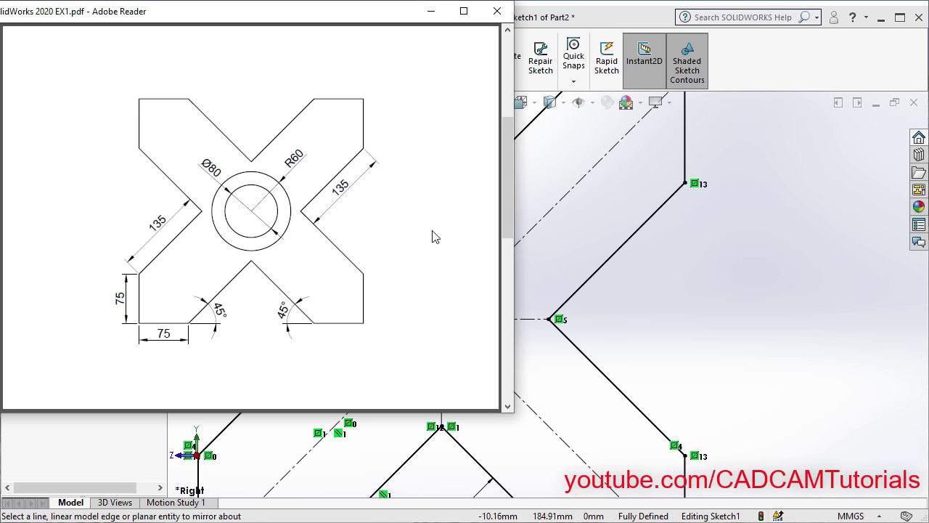
{"action": "left_click", "coordinate": [770, 276]}
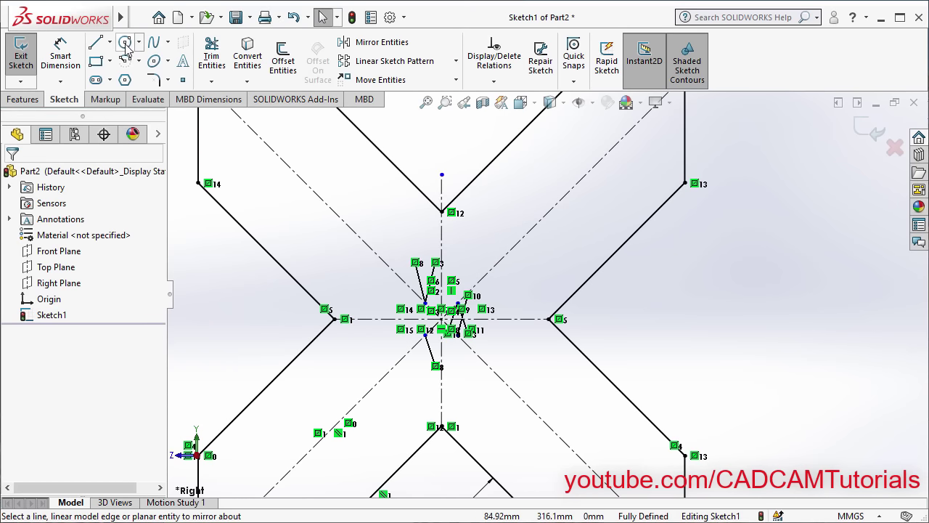
{"action": "left_click", "coordinate": [125, 44]}
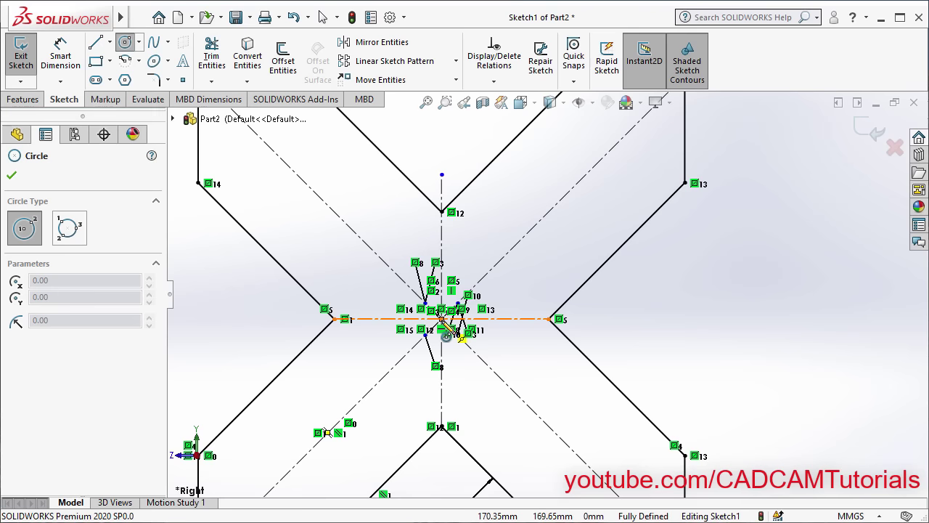
{"action": "left_click", "coordinate": [441, 318]}
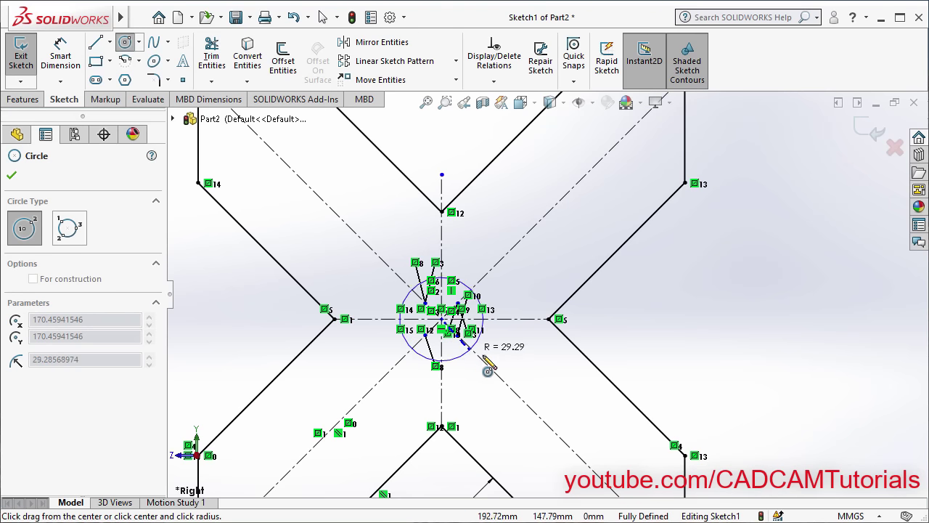
{"action": "left_click", "coordinate": [511, 374]}
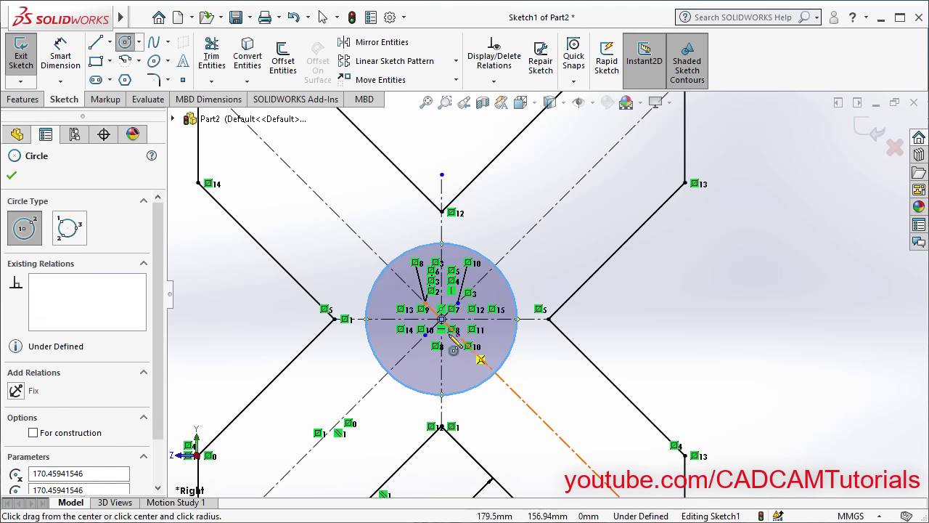
{"action": "left_click", "coordinate": [443, 319]}
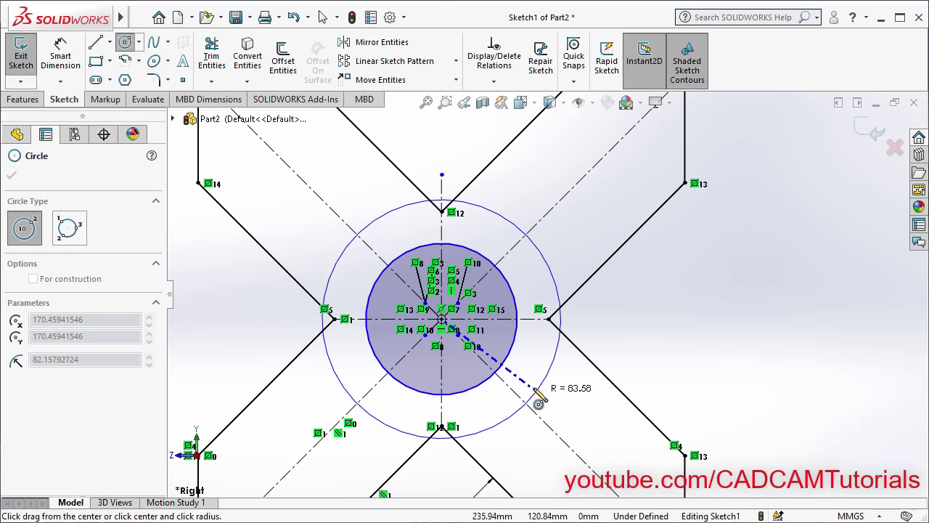
{"action": "left_click", "coordinate": [521, 384]}
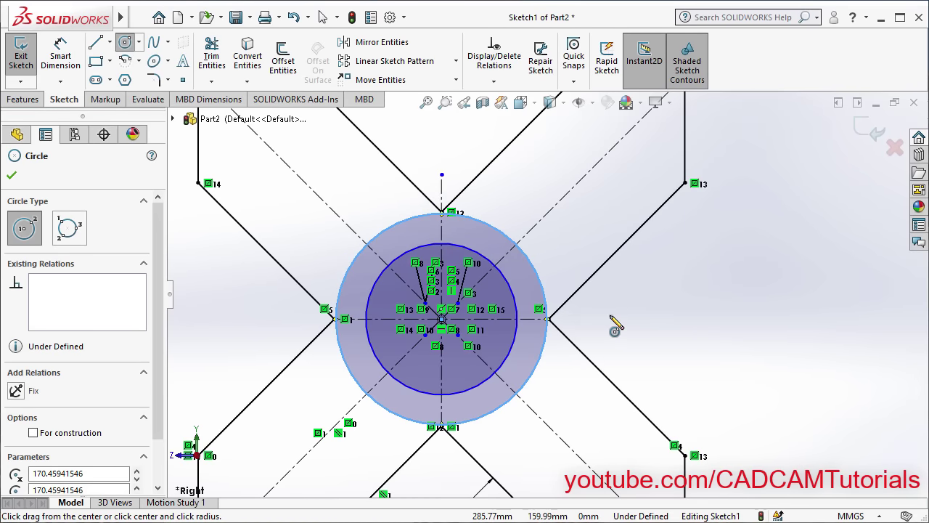
{"action": "key", "text": "Escape"}
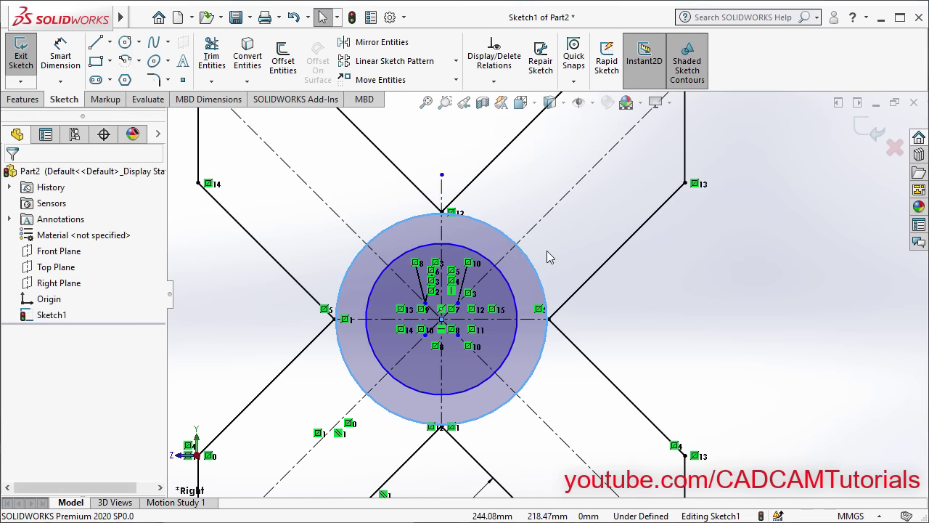
Dimension the outer circle's diameter as 120 mm
{"action": "left_click", "coordinate": [56, 63]}
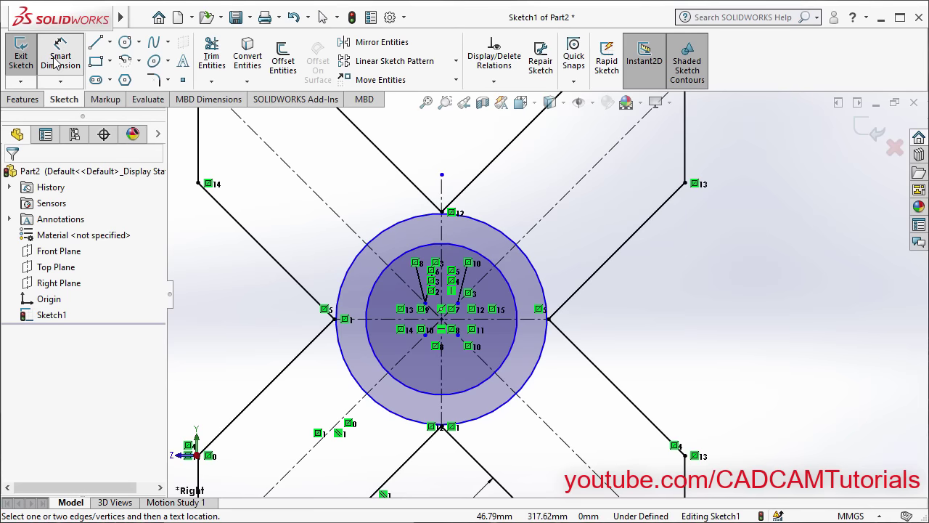
{"action": "left_click", "coordinate": [55, 63]}
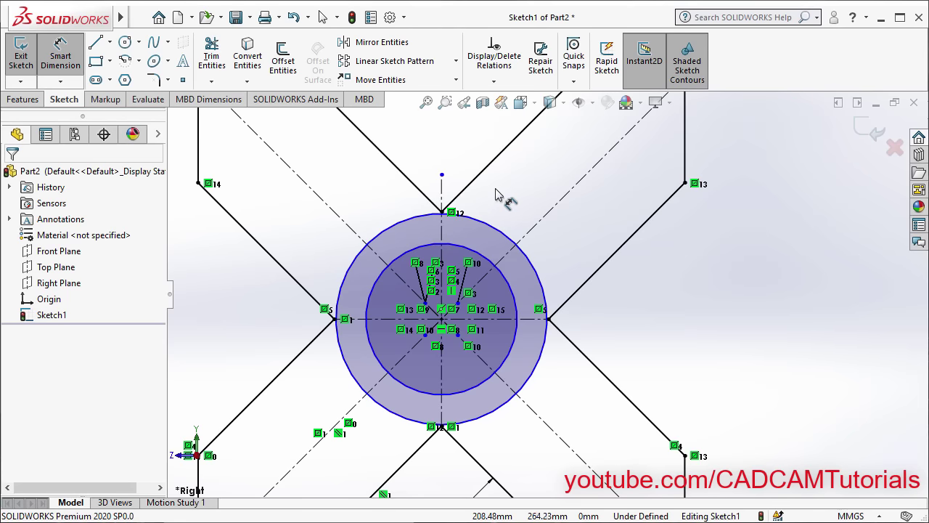
{"action": "left_click", "coordinate": [500, 234]}
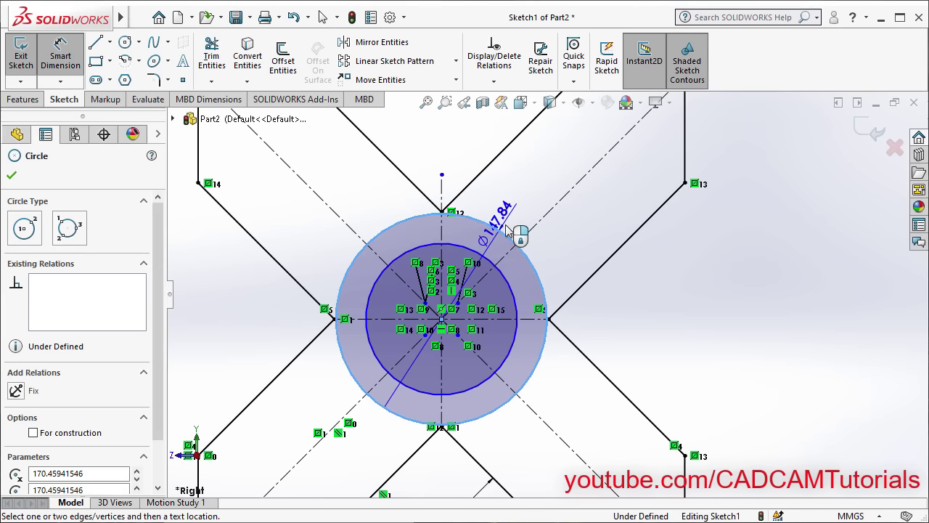
{"action": "left_click", "coordinate": [581, 177]}
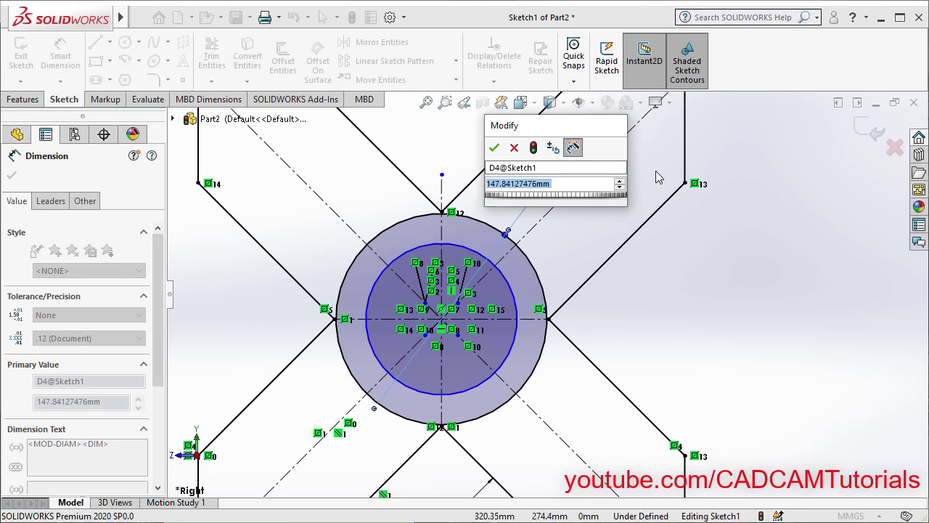
{"action": "type", "text": "120"}
{"action": "key", "text": "Return"}
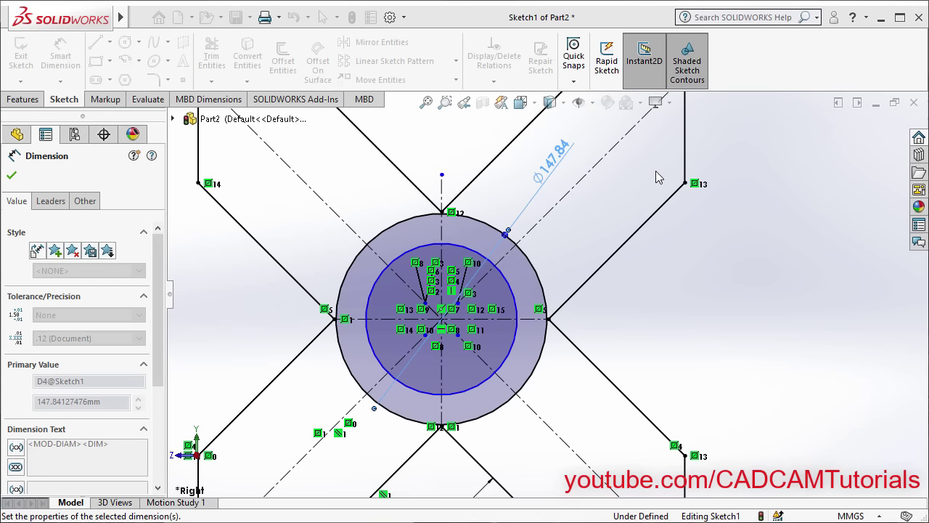
Dimension the inner circle's diameter as 80 mm and exit the finished sketch
{"action": "left_click", "coordinate": [514, 299]}
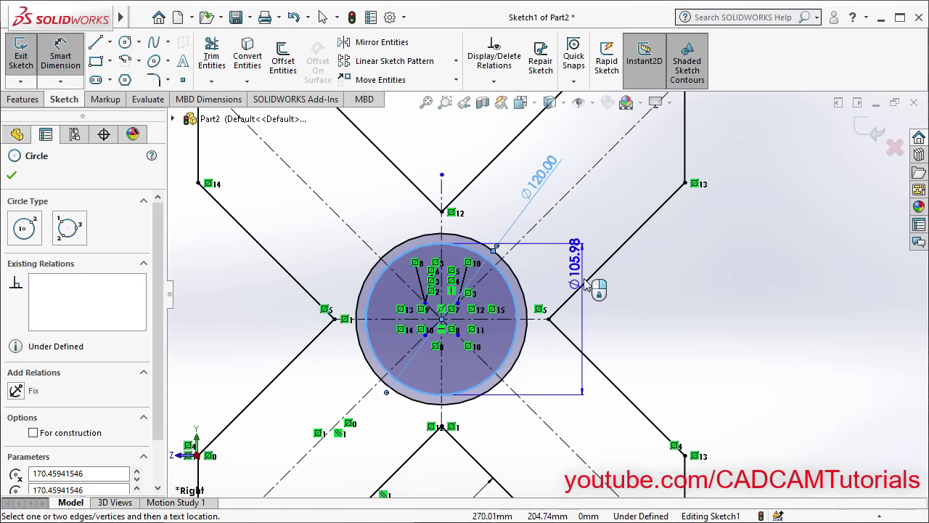
{"action": "left_click", "coordinate": [597, 324]}
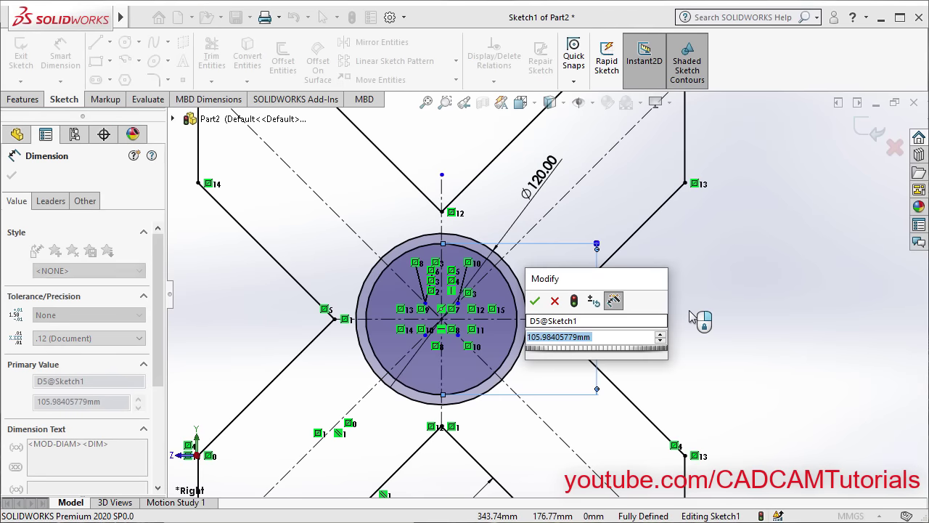
{"action": "type", "text": "80"}
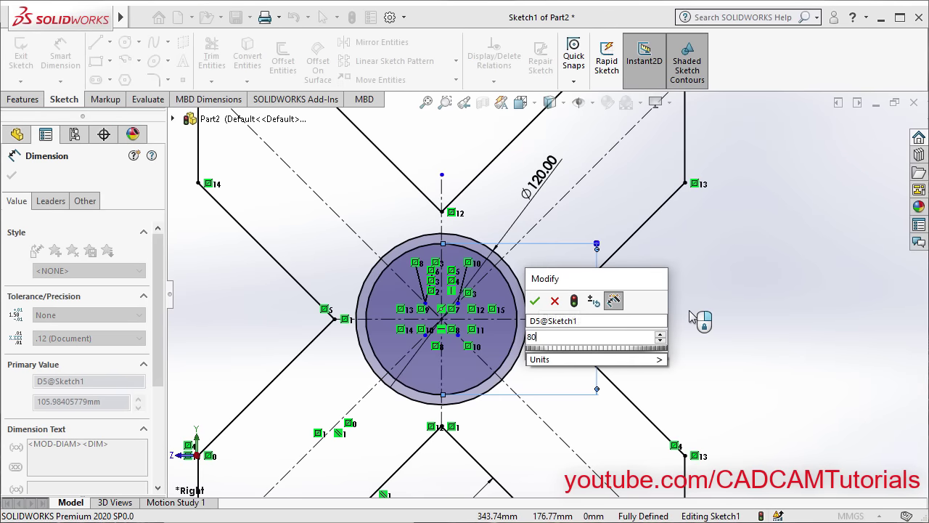
{"action": "key", "text": "Return"}
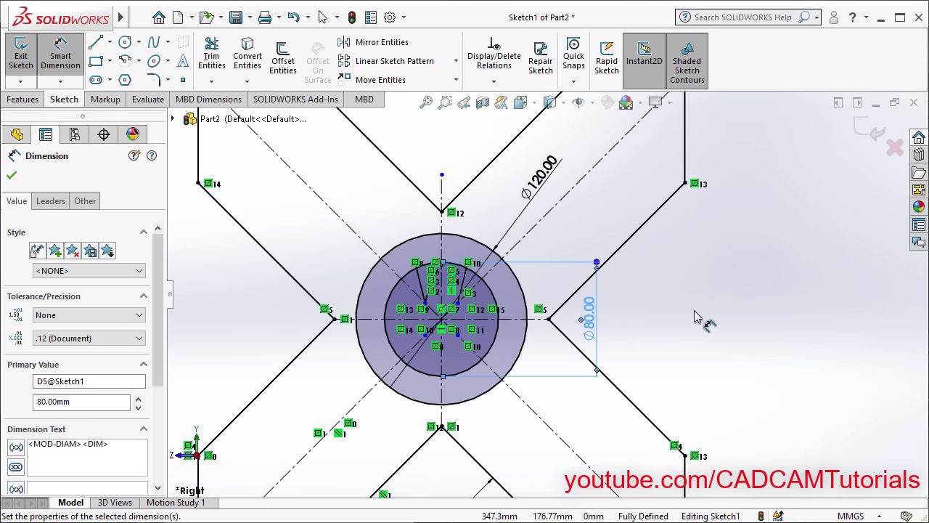
{"action": "key", "text": "Escape"}
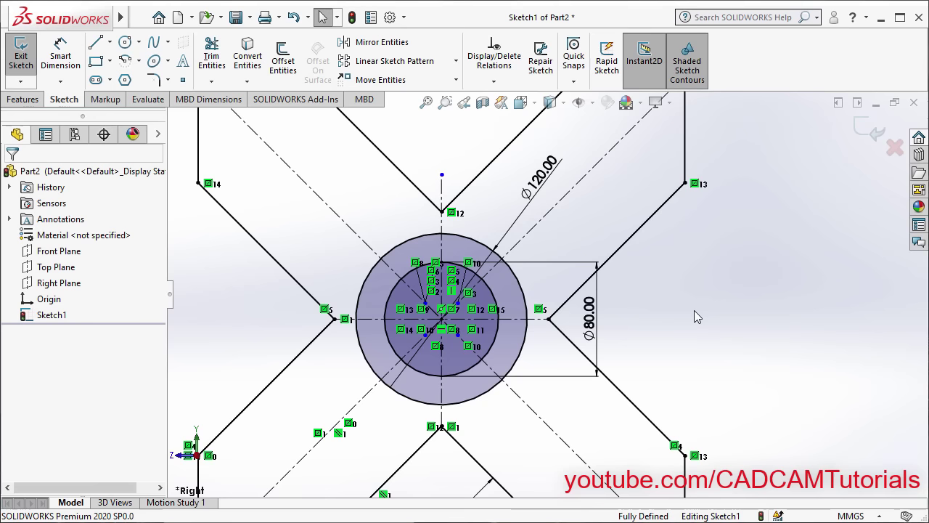
{"action": "left_click", "coordinate": [427, 104]}
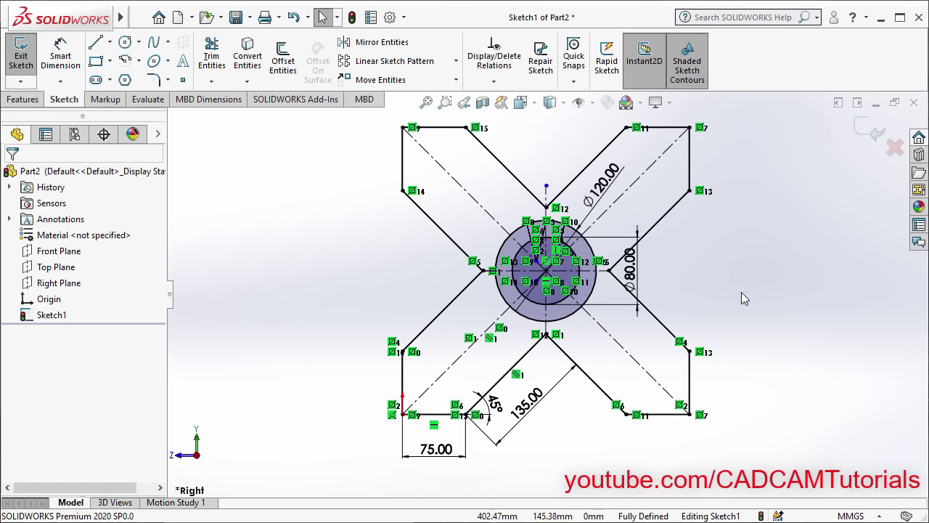
{"action": "left_click", "coordinate": [858, 132]}
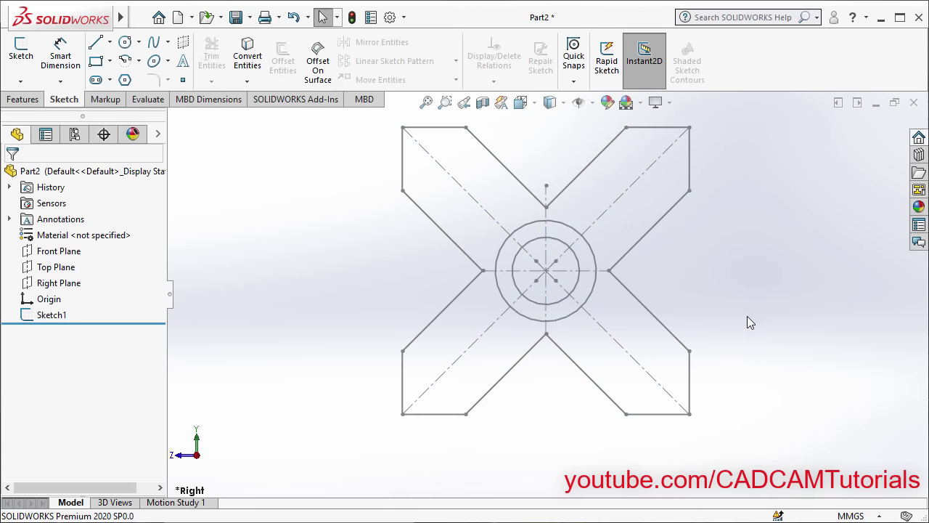
Create a new part document and start a sketch on the Front Plane
{"action": "left_click", "coordinate": [179, 20]}
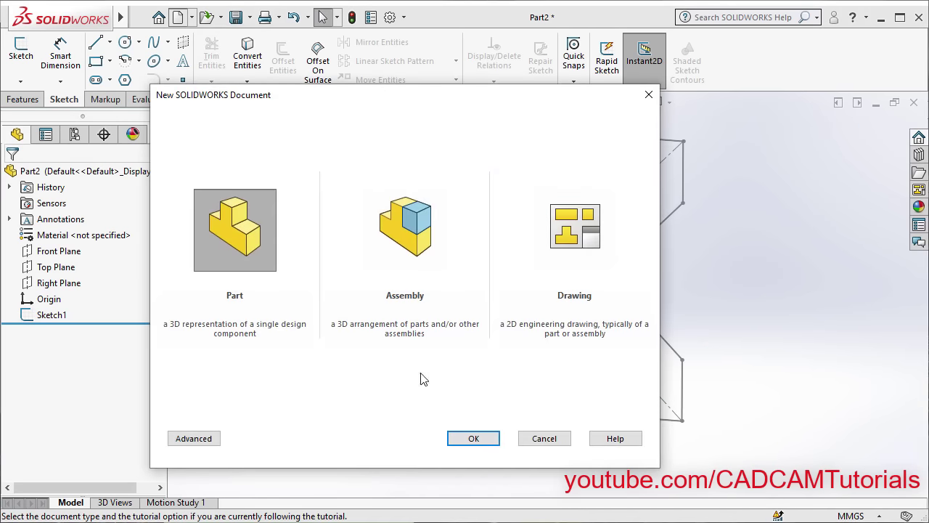
{"action": "left_click", "coordinate": [479, 445]}
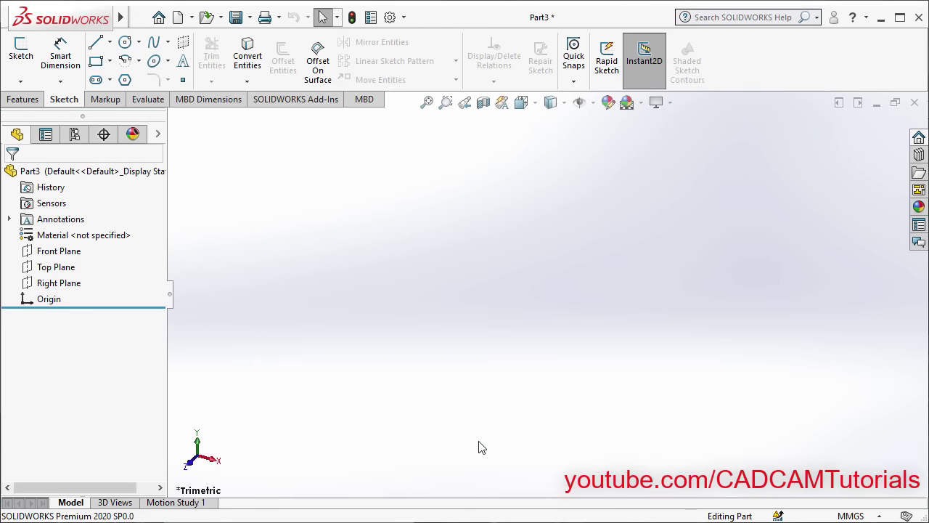
{"action": "left_click", "coordinate": [21, 55]}
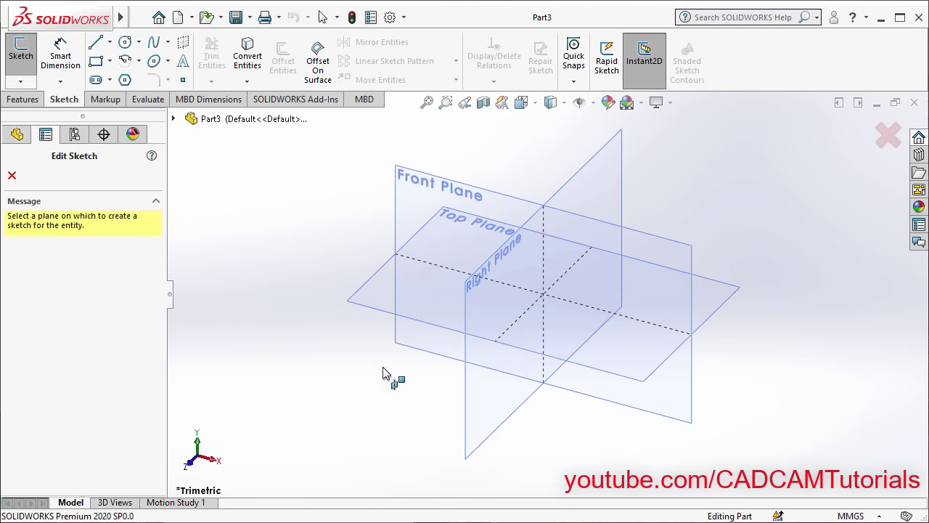
{"action": "left_click", "coordinate": [402, 197]}
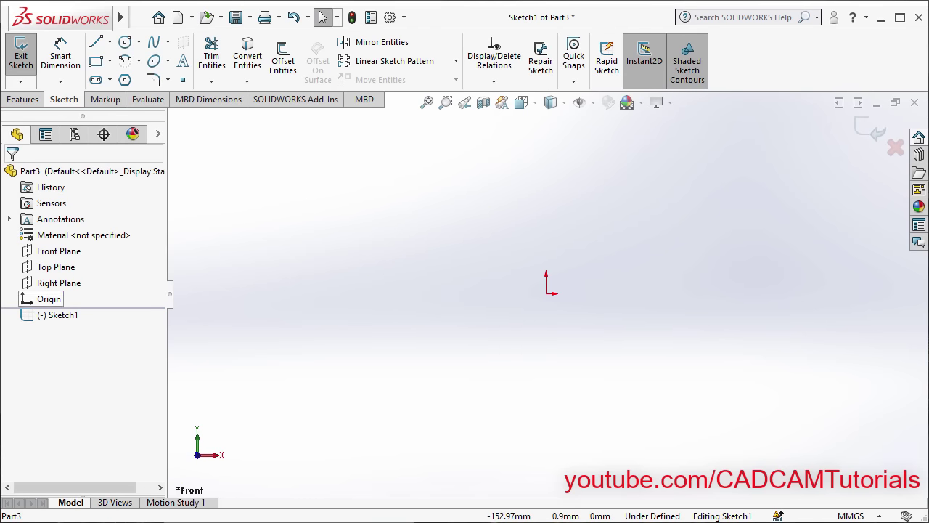
Consult the arm exercise in the reference PDF and sketch a horizontal centerline about 63 mm long ending at the origin, plus another sloping down-right at about 130° to it
{"action": "key", "text": "alt+Tab"}
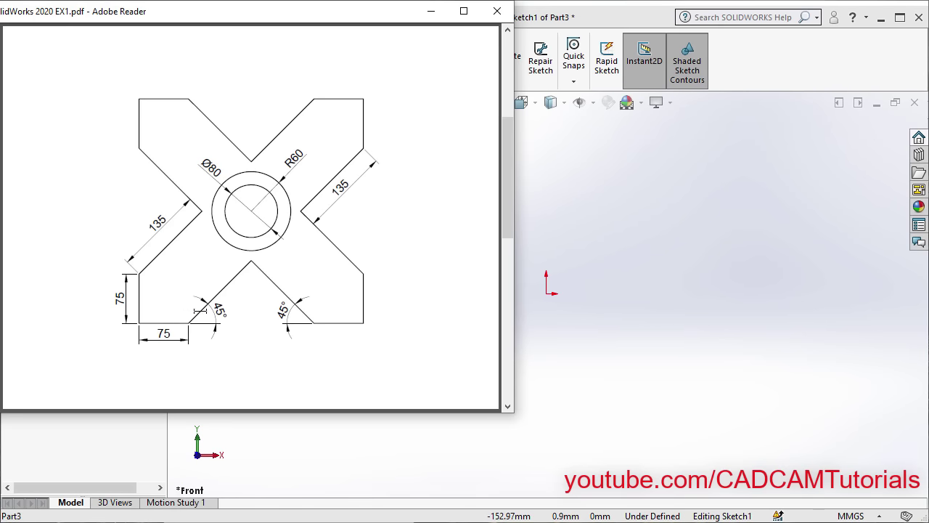
{"action": "scroll", "coordinate": [199, 311], "scroll_direction": "down", "scroll_amount": 3}
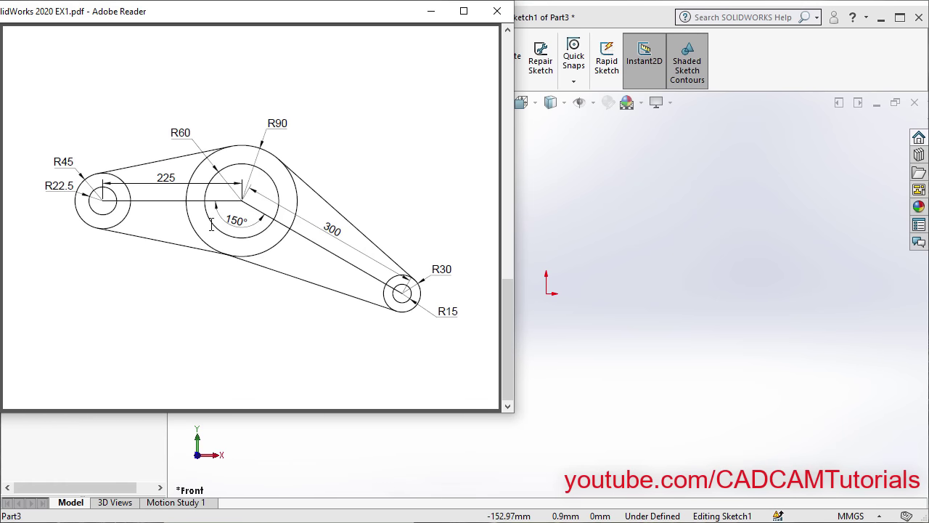
{"action": "left_click", "coordinate": [613, 231]}
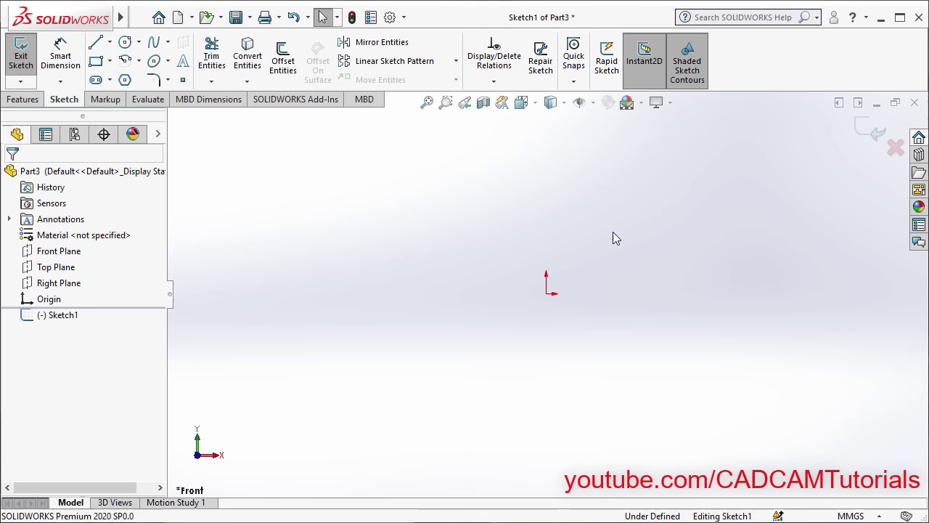
{"action": "left_click", "coordinate": [111, 43]}
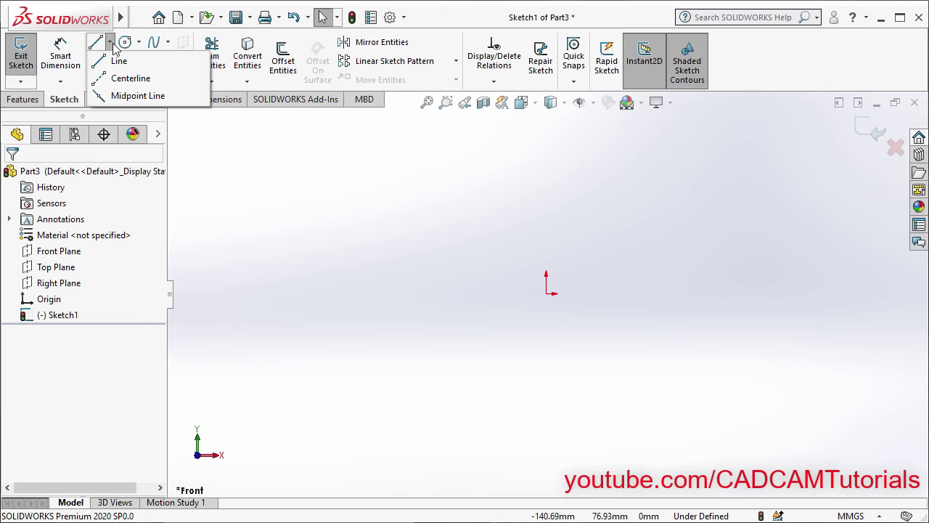
{"action": "left_click", "coordinate": [124, 78]}
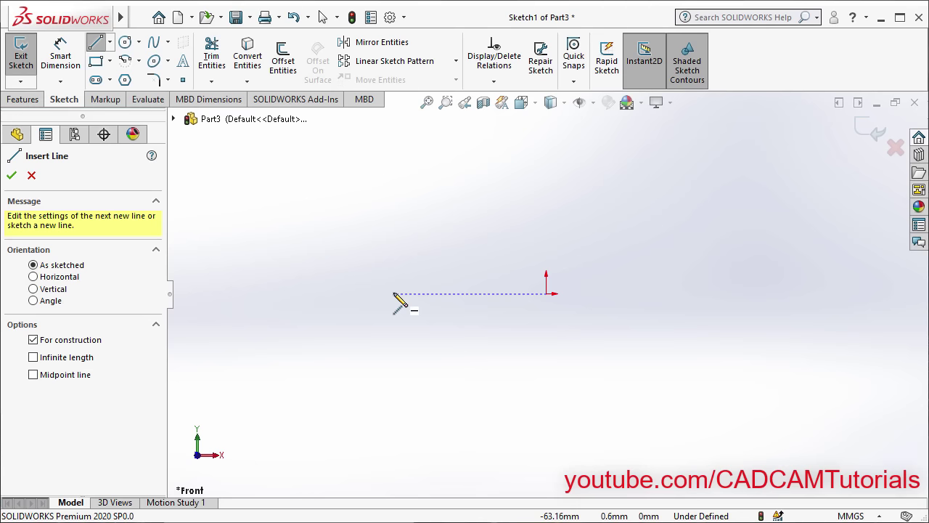
{"action": "left_click", "coordinate": [394, 295]}
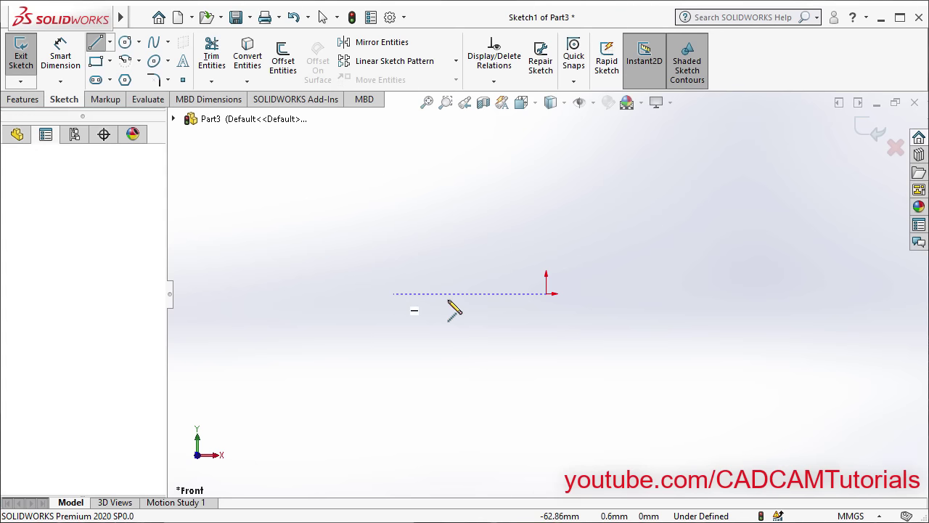
{"action": "left_click", "coordinate": [547, 294]}
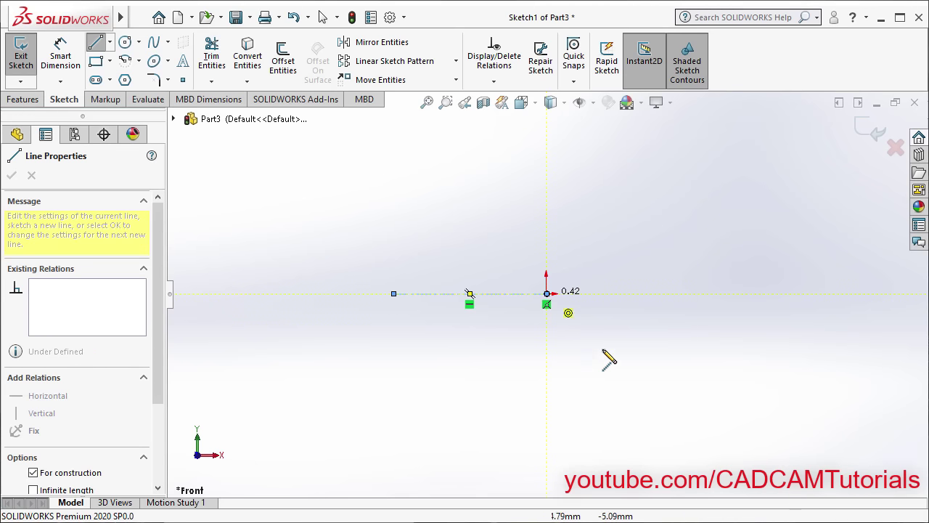
{"action": "left_click", "coordinate": [657, 423]}
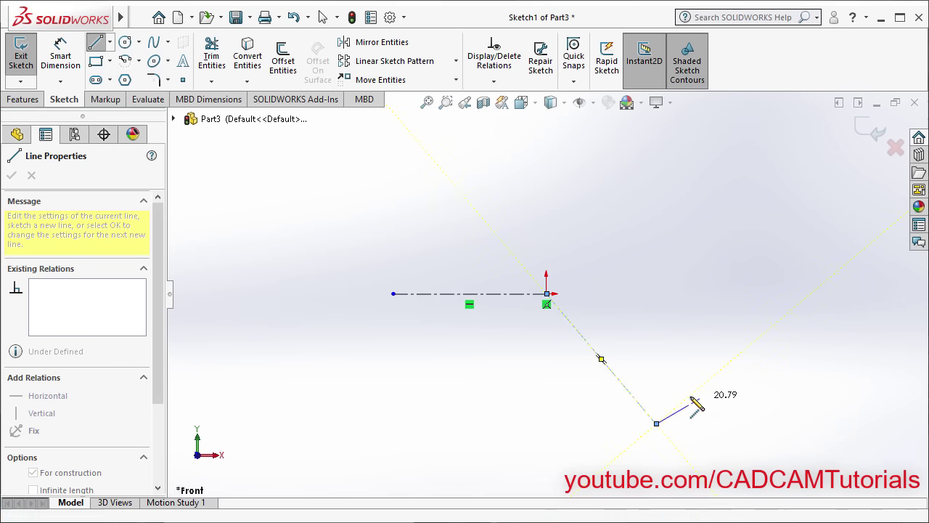
{"action": "key", "text": "Escape"}
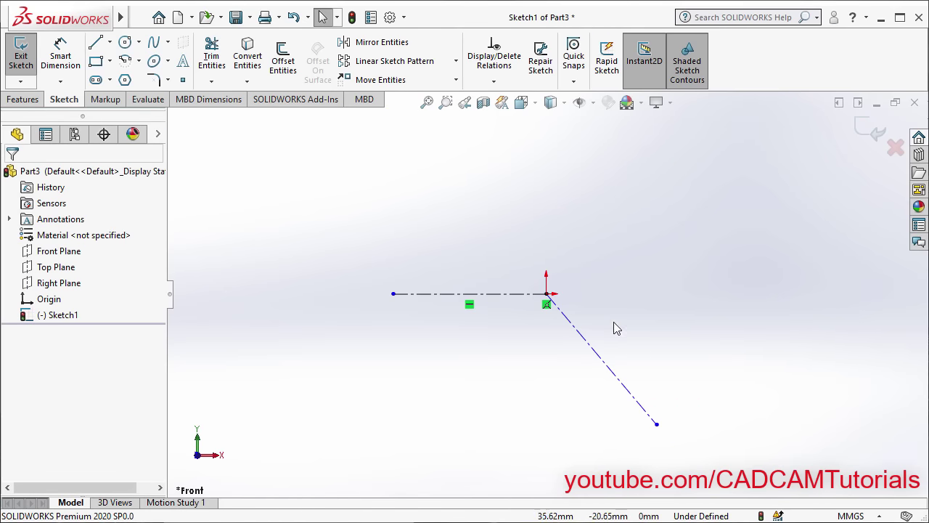
Dimension the horizontal centerline's length as 225 mm
{"action": "left_click", "coordinate": [51, 64]}
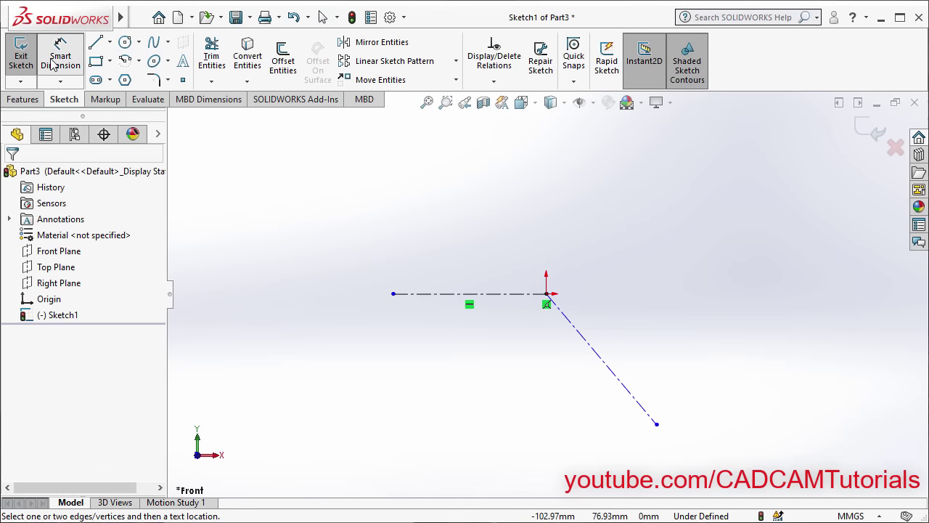
{"action": "left_click", "coordinate": [476, 294]}
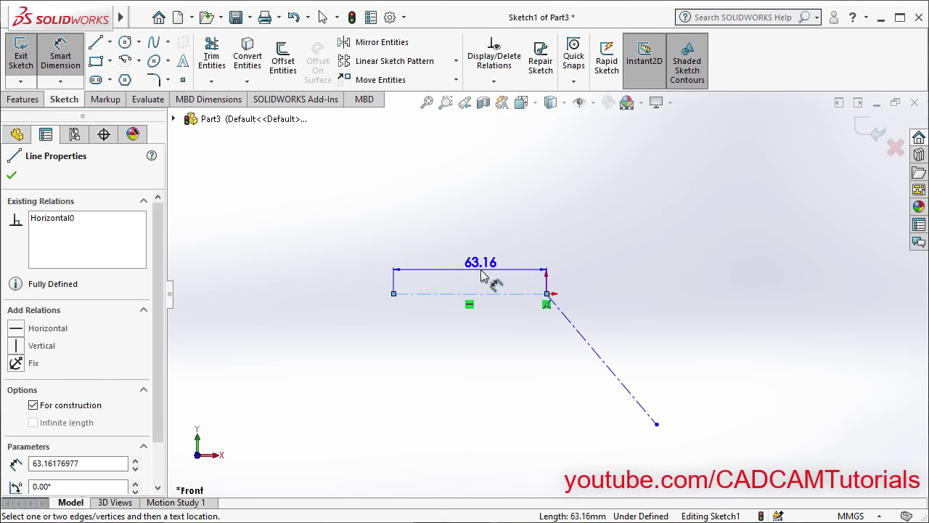
{"action": "left_click", "coordinate": [474, 276]}
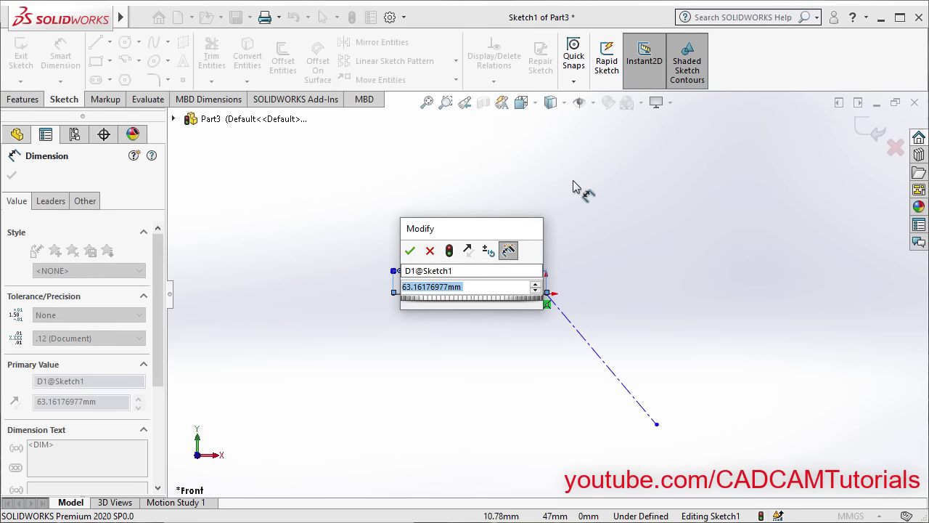
{"action": "type", "text": "225"}
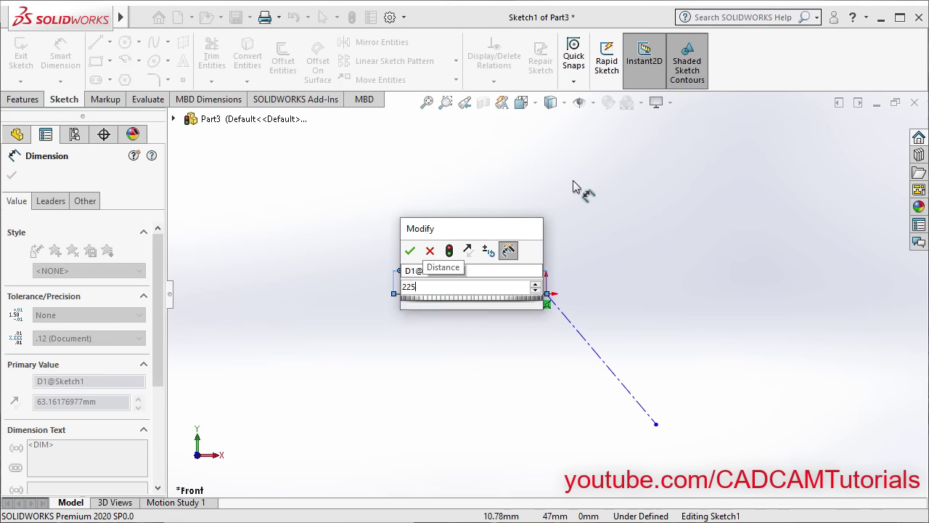
{"action": "key", "text": "Return"}
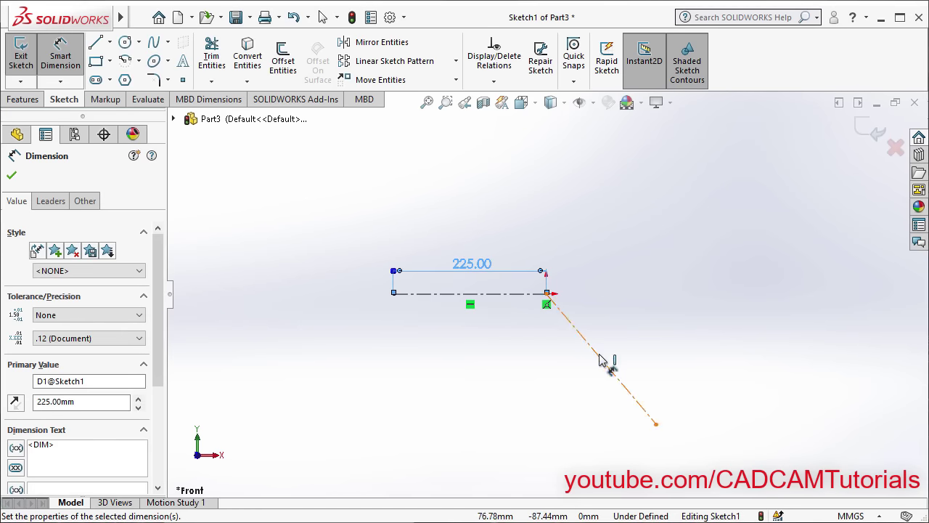
Dimension the sloping centerline's aligned length as 300 mm
{"action": "left_click", "coordinate": [599, 361]}
{"action": "left_click", "coordinate": [633, 348]}
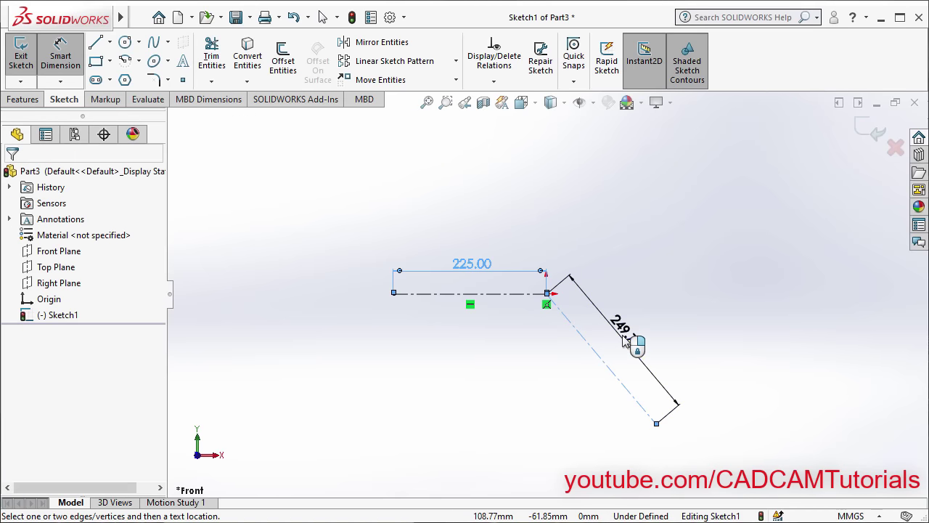
{"action": "type", "text": "300"}
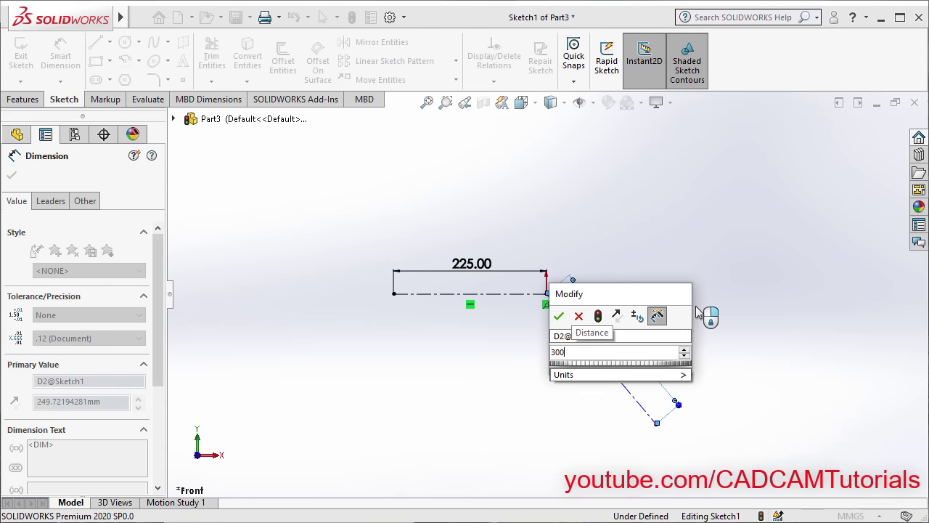
{"action": "key", "text": "Return"}
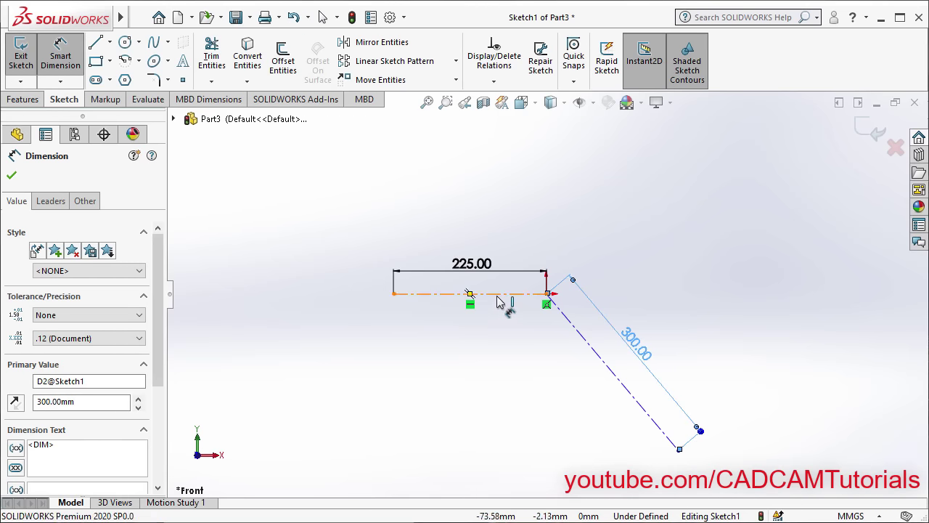
Dimension the angle below the origin between the horizontal and sloping centerlines as 150° and finish dimensioning
{"action": "left_click", "coordinate": [498, 295]}
{"action": "left_click", "coordinate": [583, 343]}
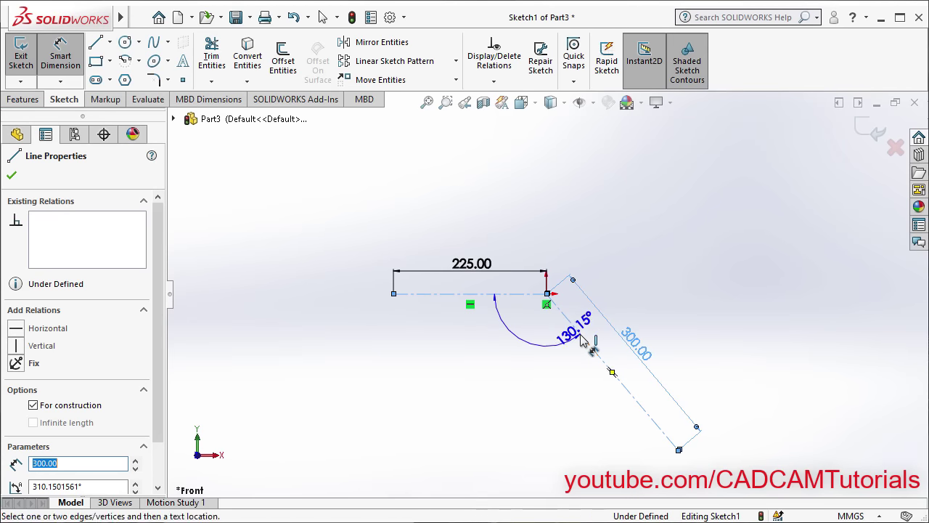
{"action": "left_click", "coordinate": [524, 343]}
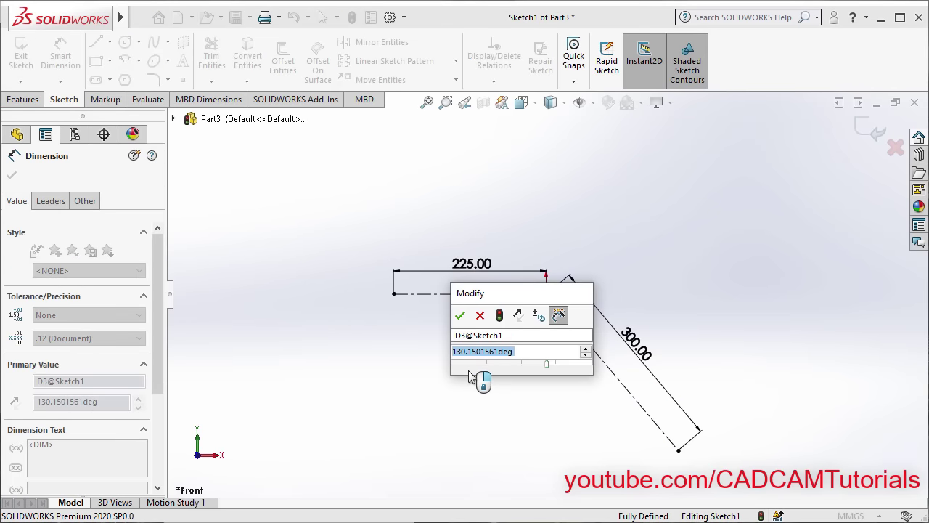
{"action": "type", "text": "150"}
{"action": "key", "text": "Return"}
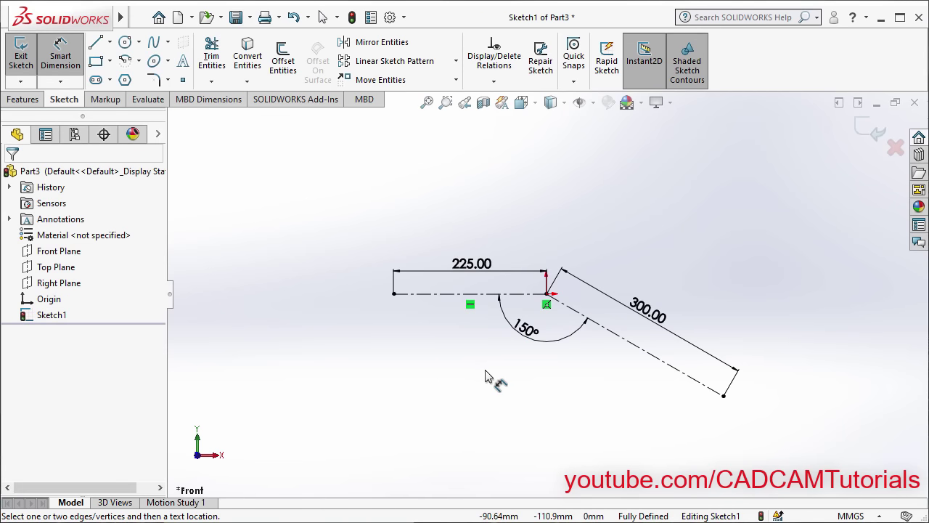
{"action": "key", "text": "Escape"}
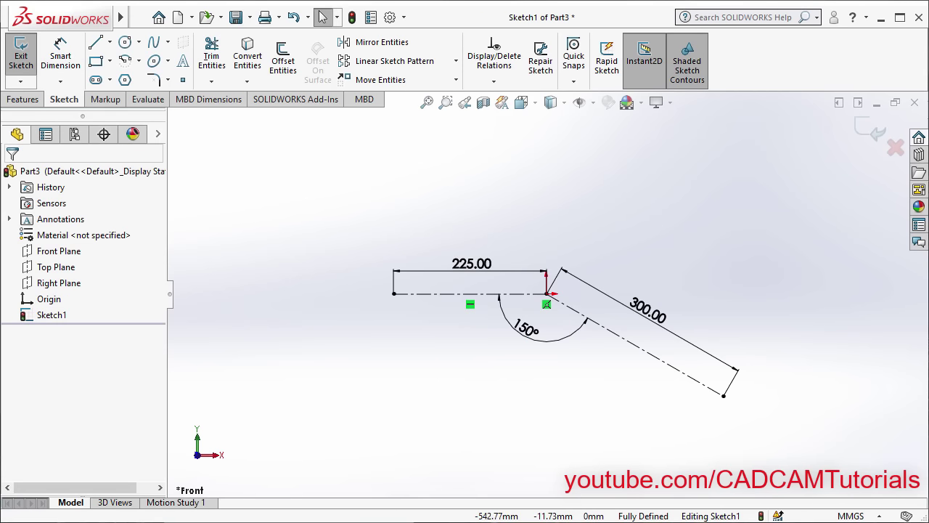
Consult the reference drawing and sketch two concentric circles at the horizontal centerline's left end, the inner one about 28 mm in radius
{"action": "key", "text": "alt+Tab"}
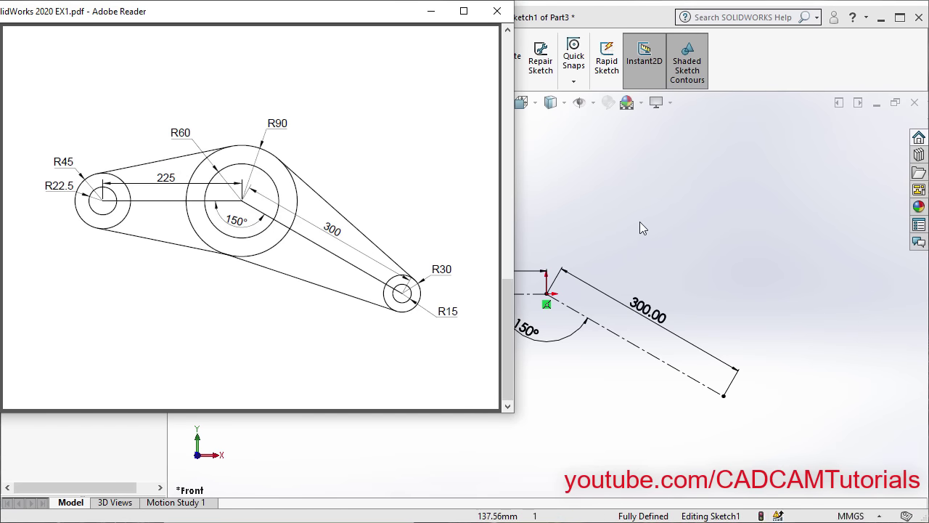
{"action": "key", "text": "alt+Tab"}
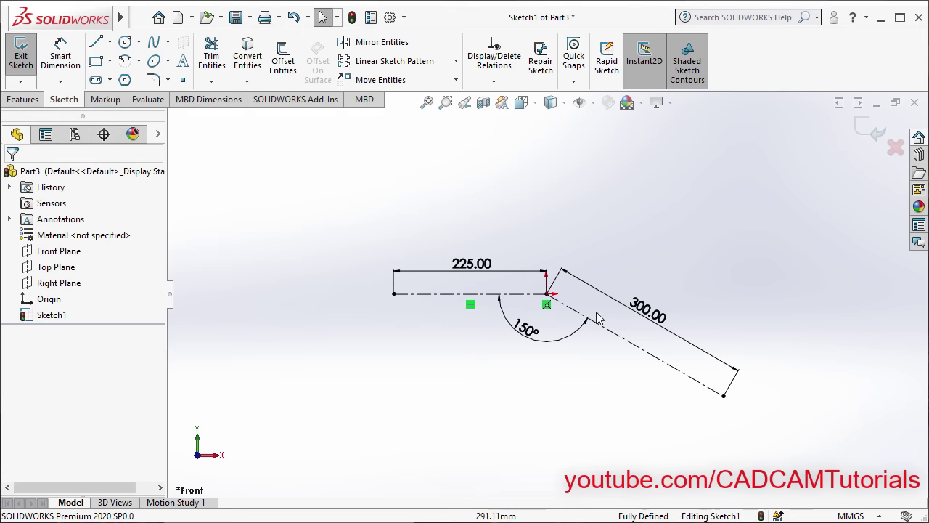
{"action": "left_click", "coordinate": [125, 44]}
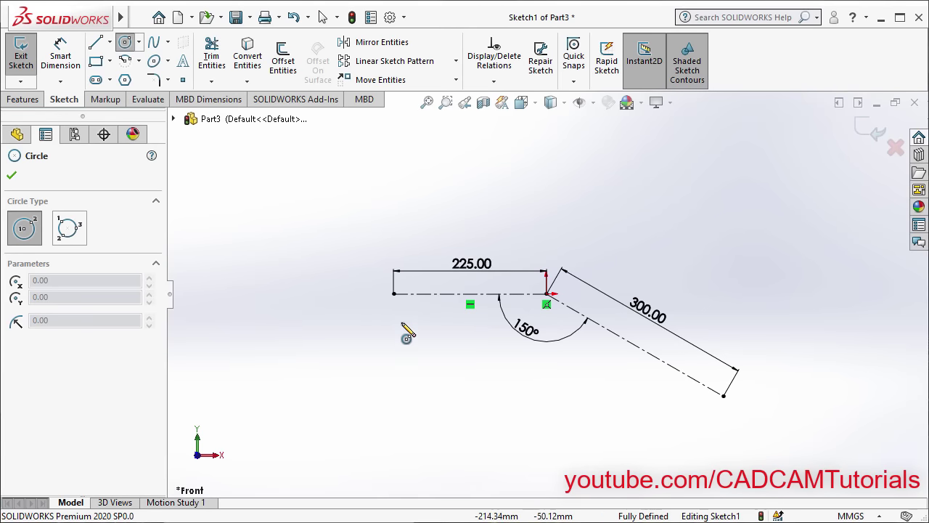
{"action": "left_click", "coordinate": [393, 294]}
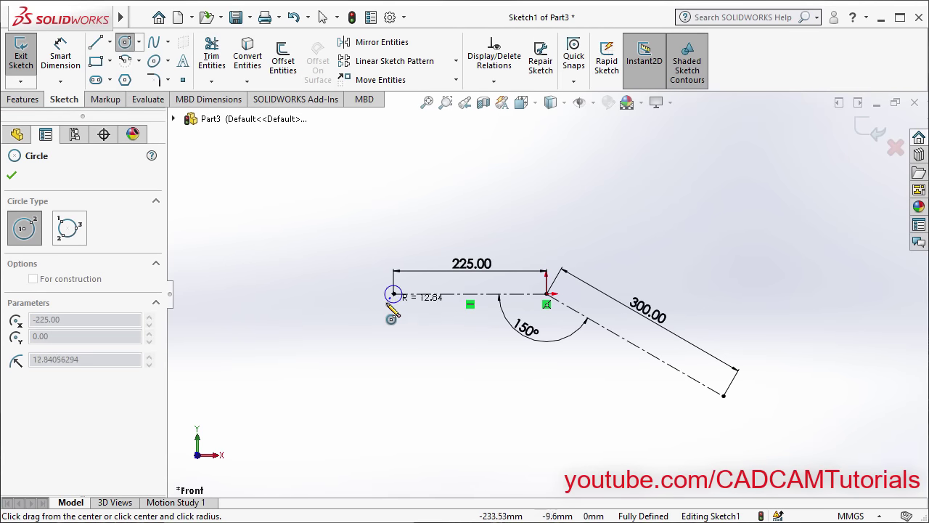
{"action": "left_click", "coordinate": [395, 315]}
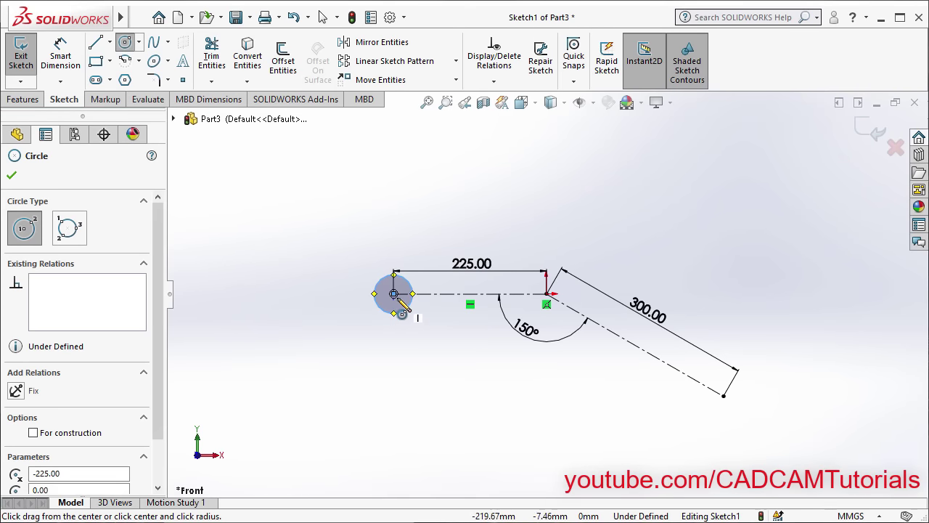
{"action": "left_click", "coordinate": [394, 294]}
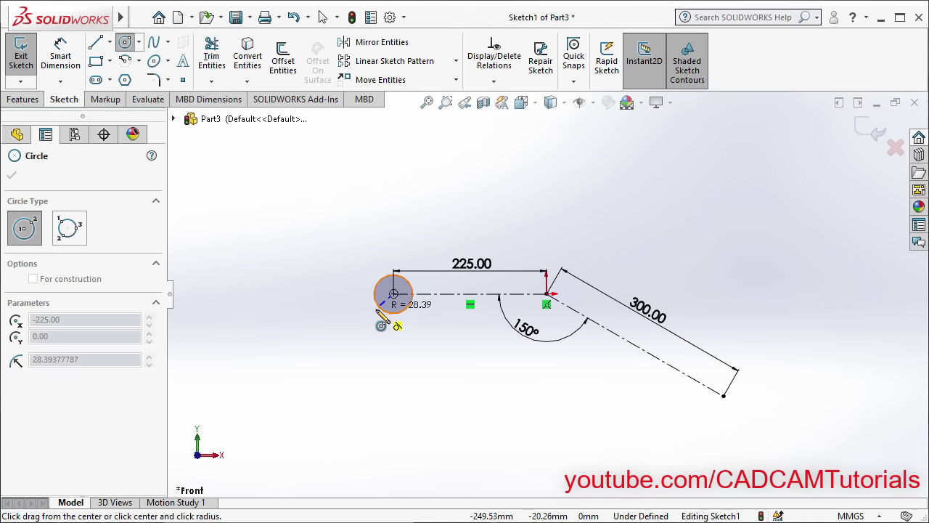
{"action": "left_click", "coordinate": [371, 326]}
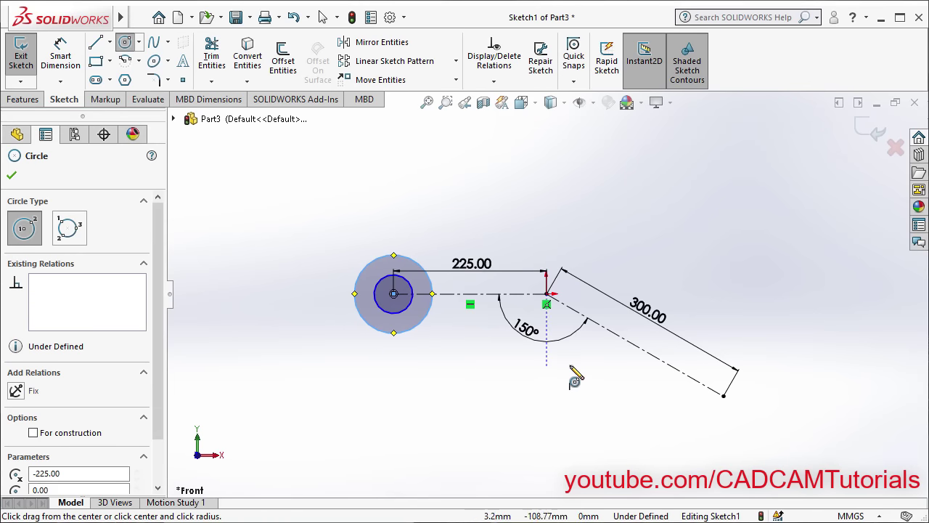
Sketch two concentric circles centred on the origin, the outer one about 126 mm in radius
{"action": "left_click", "coordinate": [547, 294]}
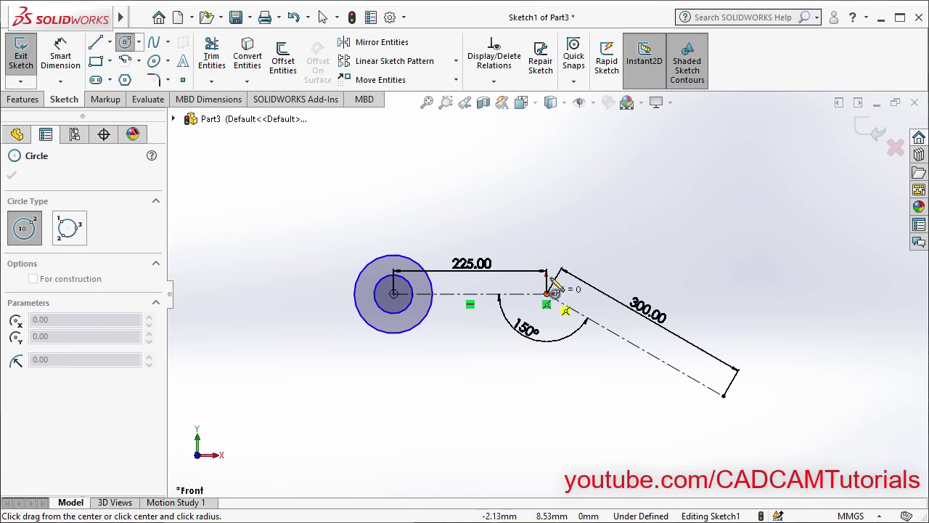
{"action": "left_click", "coordinate": [570, 238]}
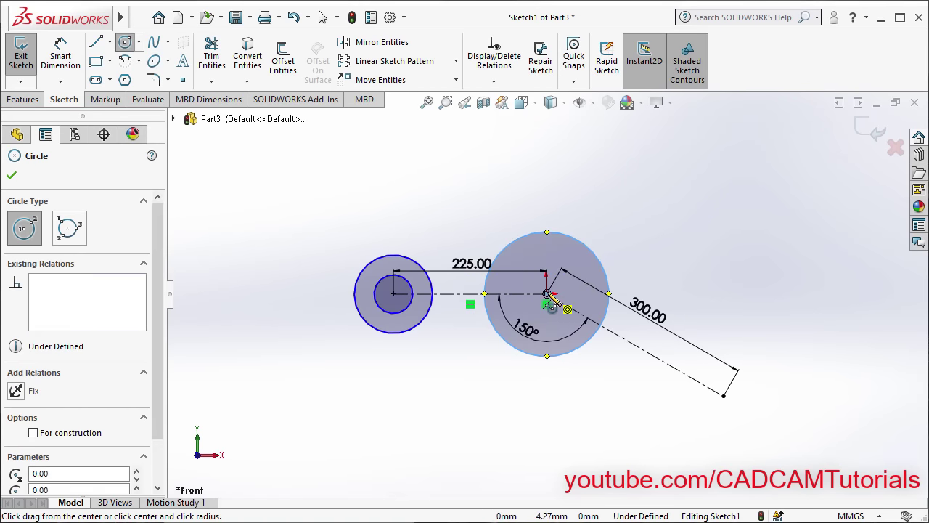
{"action": "left_click", "coordinate": [547, 295]}
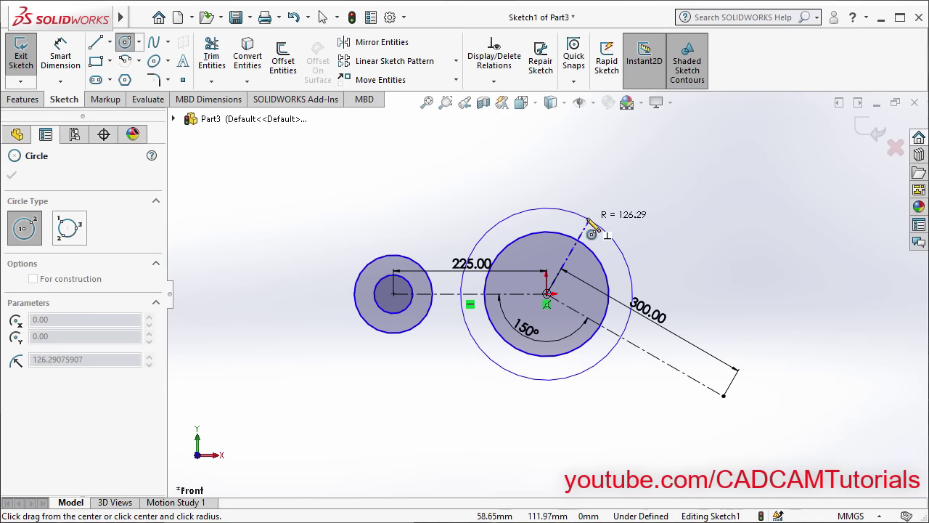
{"action": "left_click", "coordinate": [683, 325]}
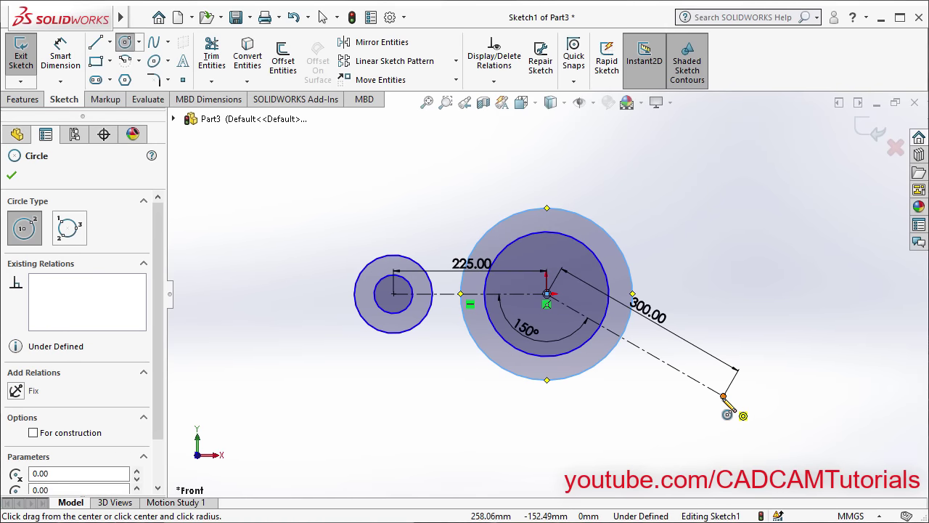
Sketch two small concentric circles centred on the lower end of the sloping centerline and leave the Circle tool
{"action": "left_click", "coordinate": [724, 396]}
{"action": "left_click", "coordinate": [736, 416]}
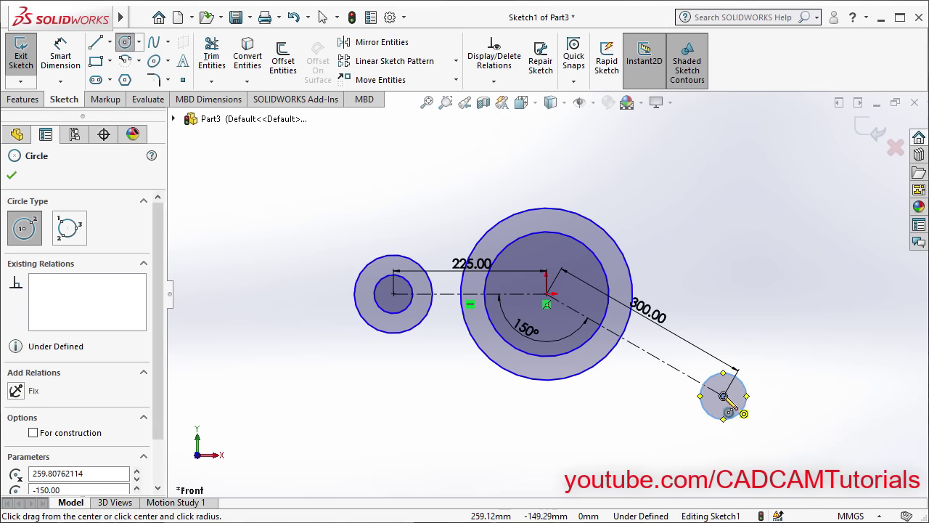
{"action": "left_click", "coordinate": [724, 397]}
{"action": "left_click", "coordinate": [749, 426]}
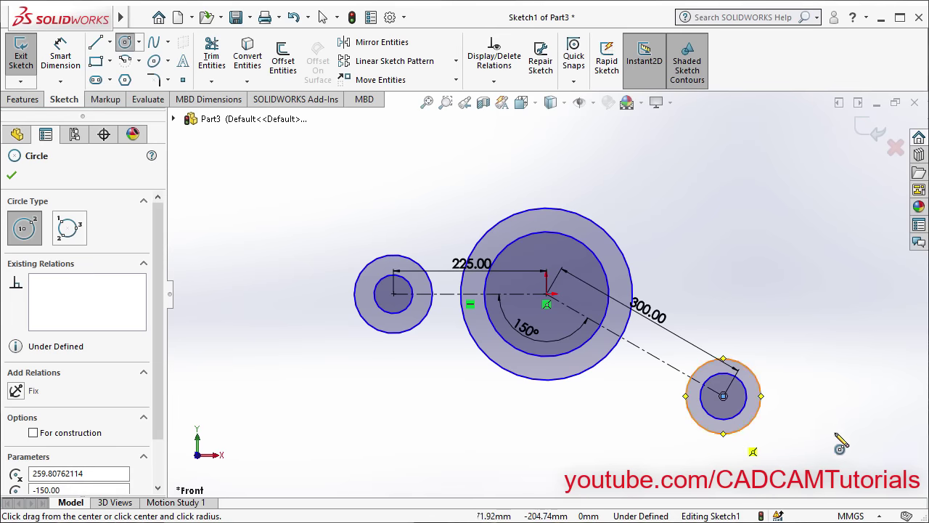
{"action": "key", "text": "Escape"}
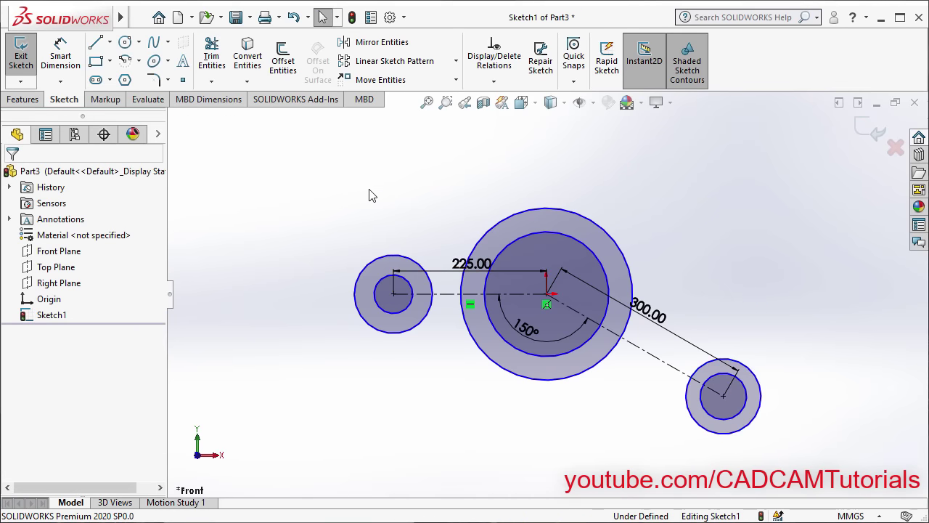
Consult the reference drawing and dimension the inner circle at the horizontal centerline's left end to a 45 mm diameter
{"action": "key", "text": "alt+Tab"}
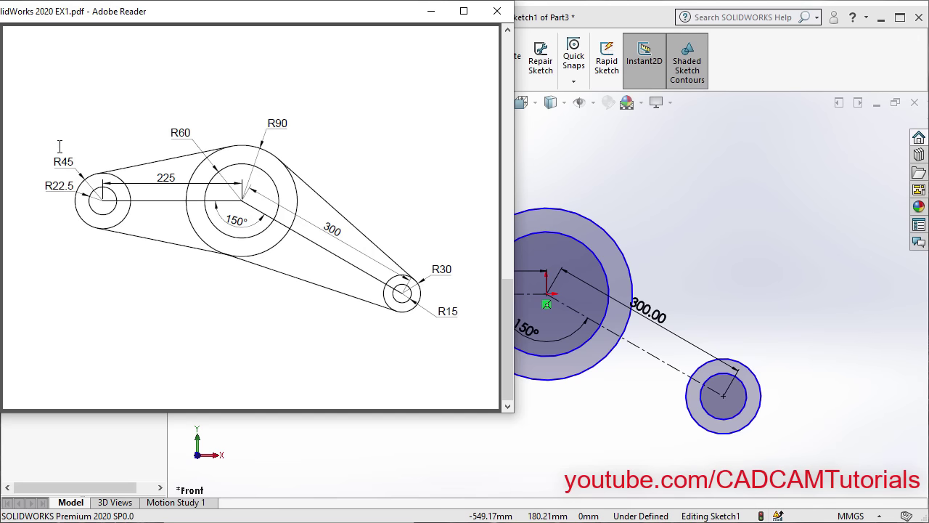
{"action": "left_click", "coordinate": [679, 228]}
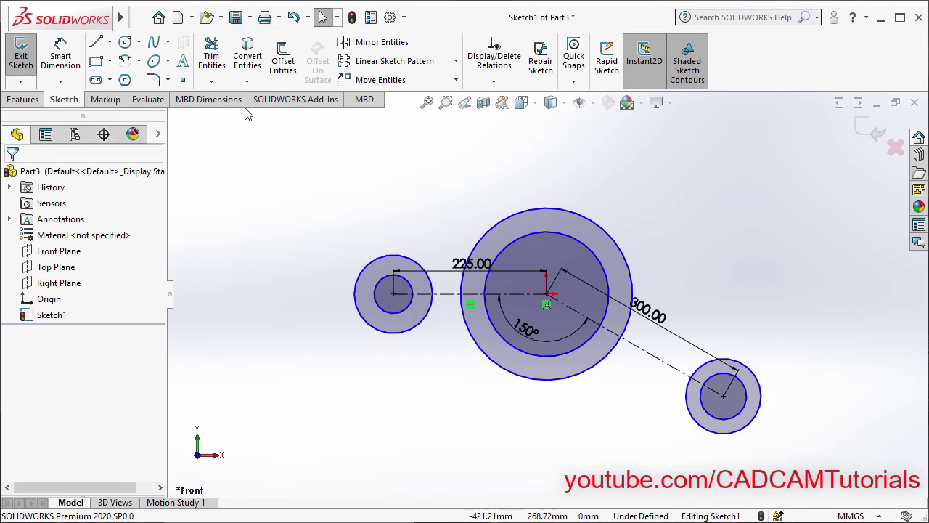
{"action": "left_click", "coordinate": [64, 64]}
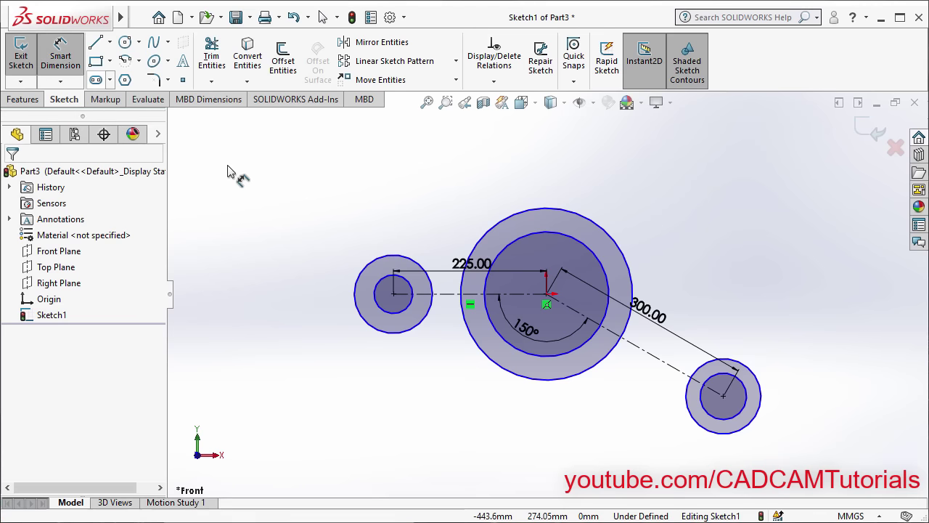
{"action": "left_click", "coordinate": [377, 302]}
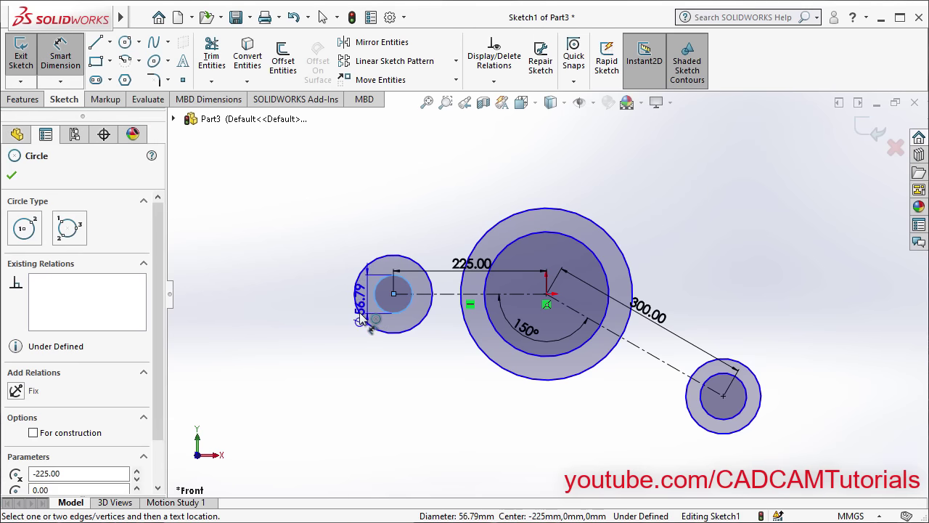
{"action": "left_click", "coordinate": [326, 347]}
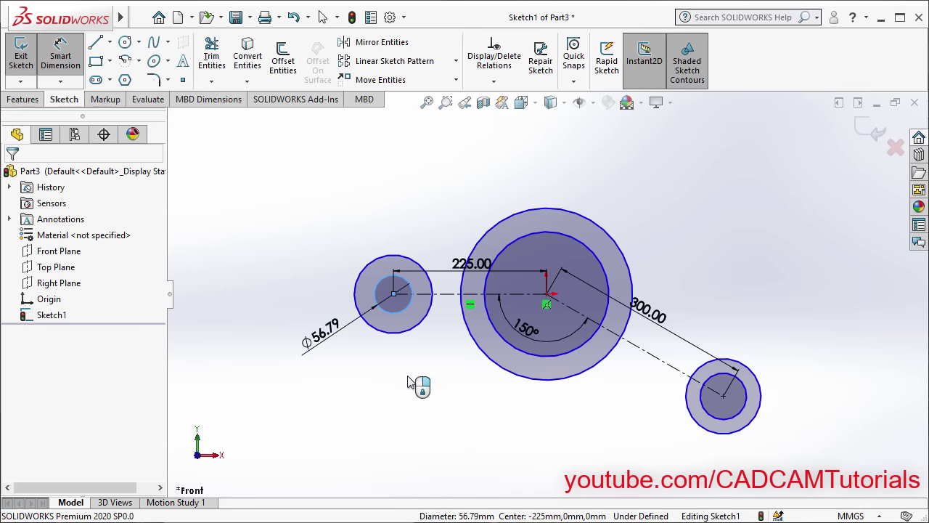
{"action": "type", "text": "4"}
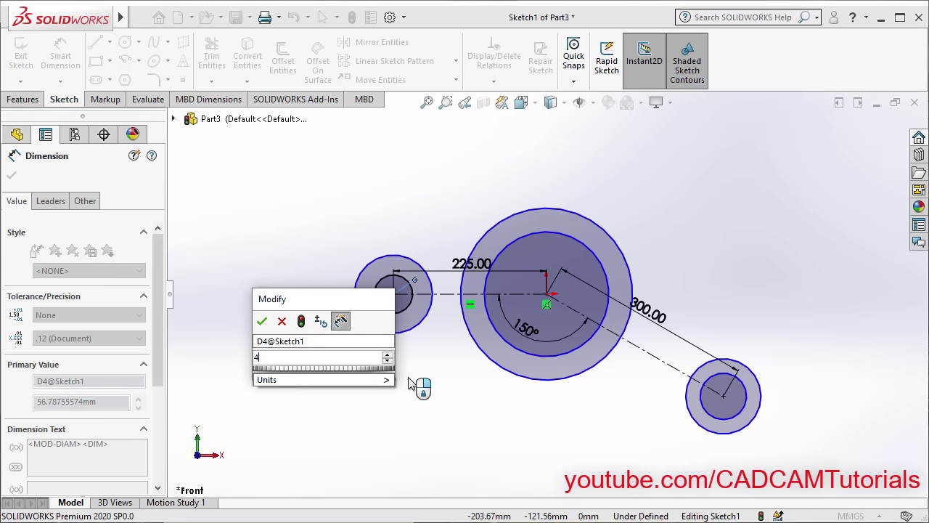
{"action": "type", "text": "5"}
{"action": "key", "text": "Return"}
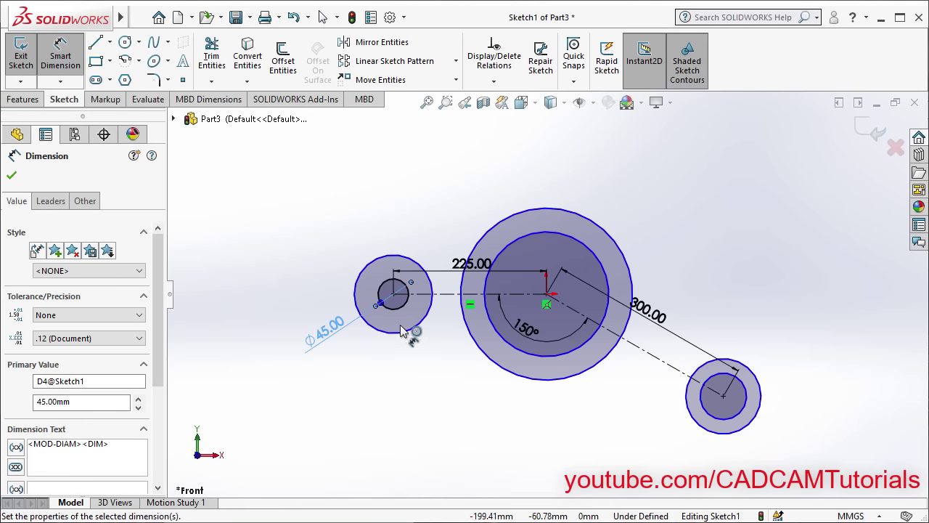
Dimension the outer circle at the horizontal centerline's left end to a 90 mm diameter
{"action": "left_click", "coordinate": [361, 280]}
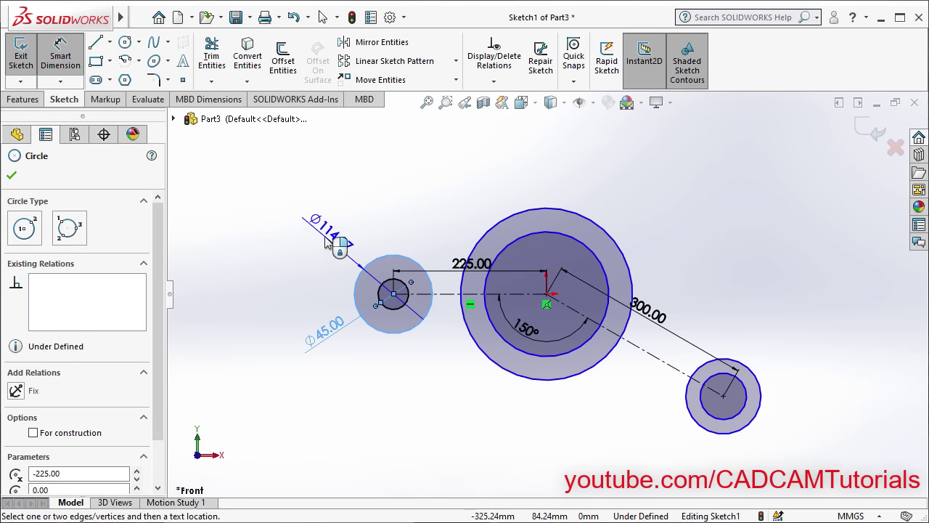
{"action": "left_click", "coordinate": [323, 240]}
{"action": "type", "text": "9"}
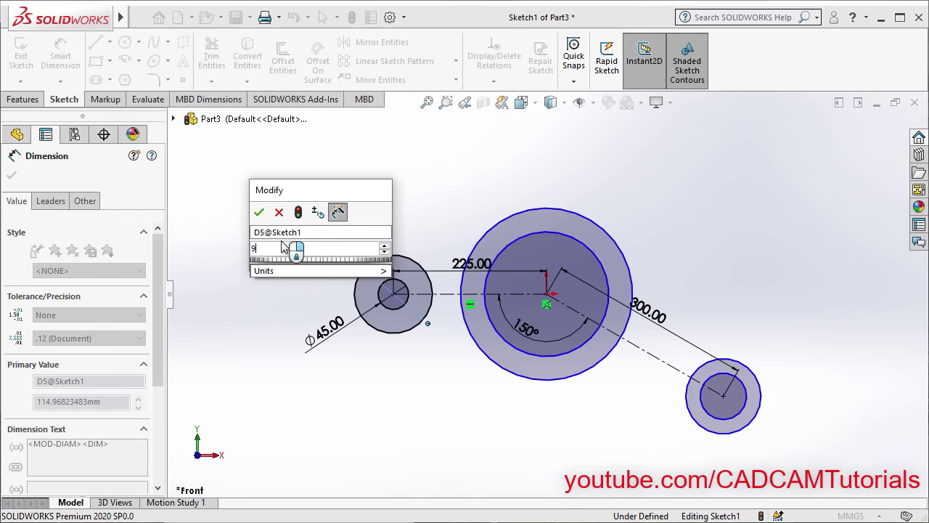
{"action": "type", "text": "0"}
{"action": "key", "text": "Return"}
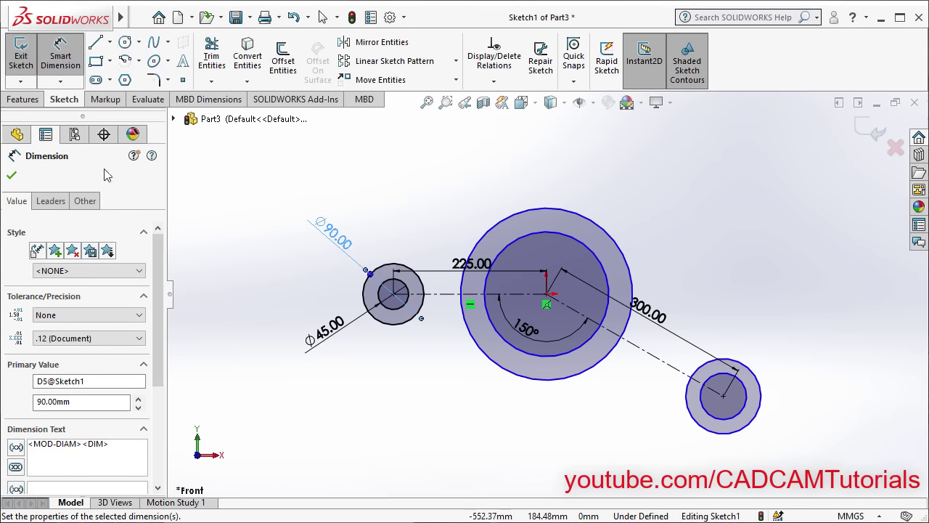
Check the reference drawing's central radii and dimension the inner circle around the origin to a 120 mm diameter
{"action": "key", "text": "alt+Tab"}
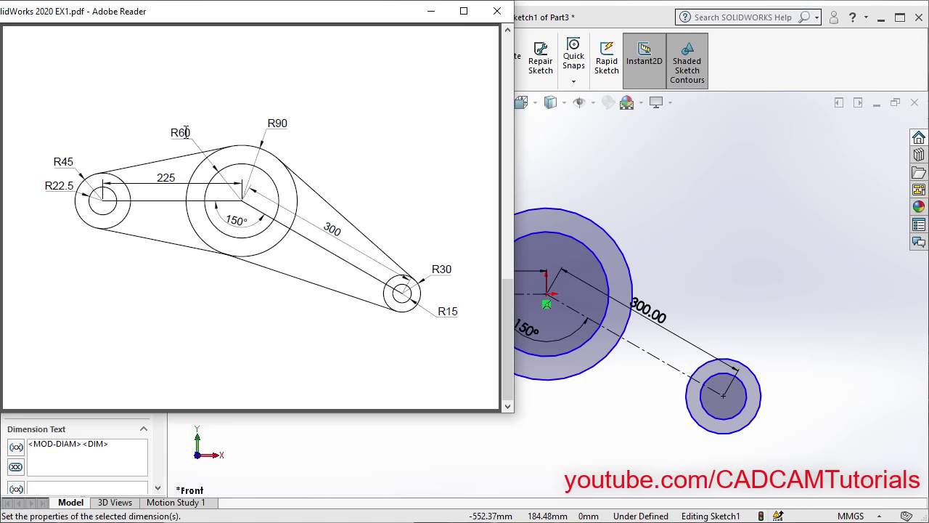
{"action": "left_click", "coordinate": [627, 196]}
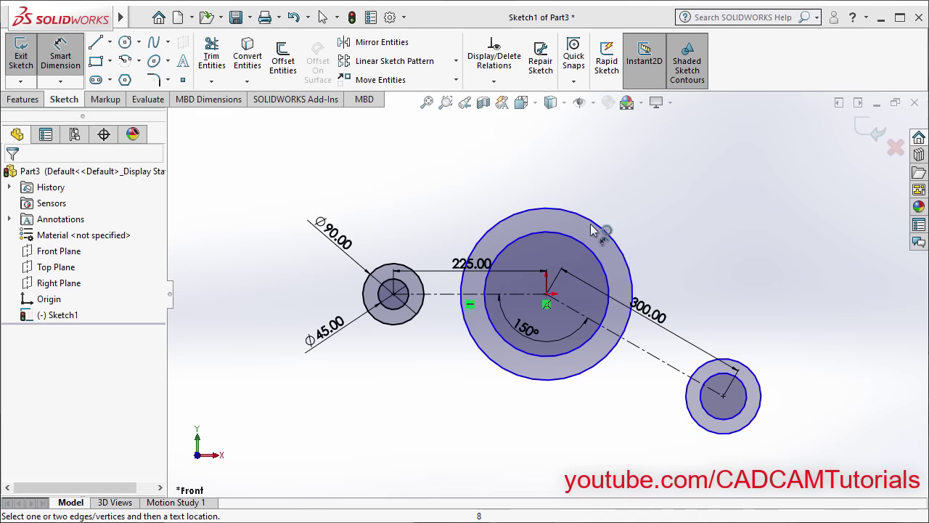
{"action": "left_click", "coordinate": [535, 245]}
{"action": "left_click", "coordinate": [435, 190]}
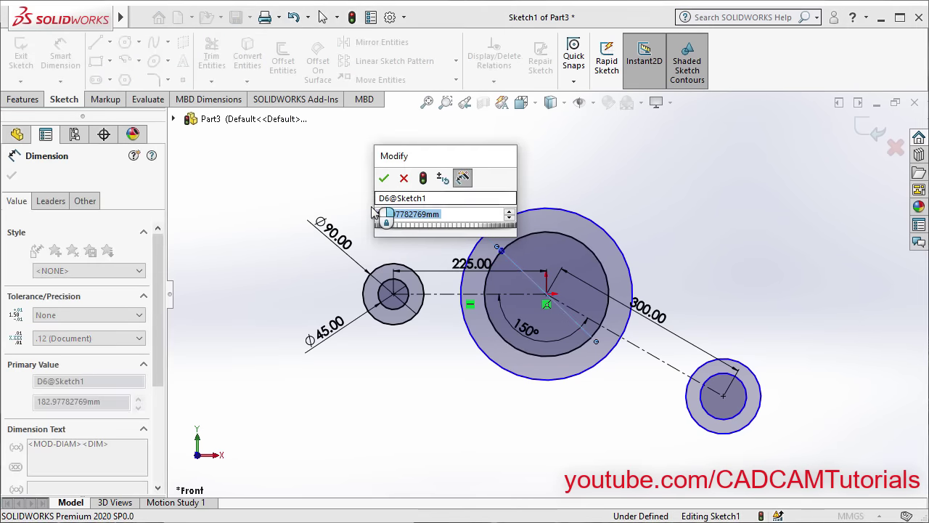
{"action": "type", "text": "120"}
{"action": "key", "text": "Return"}
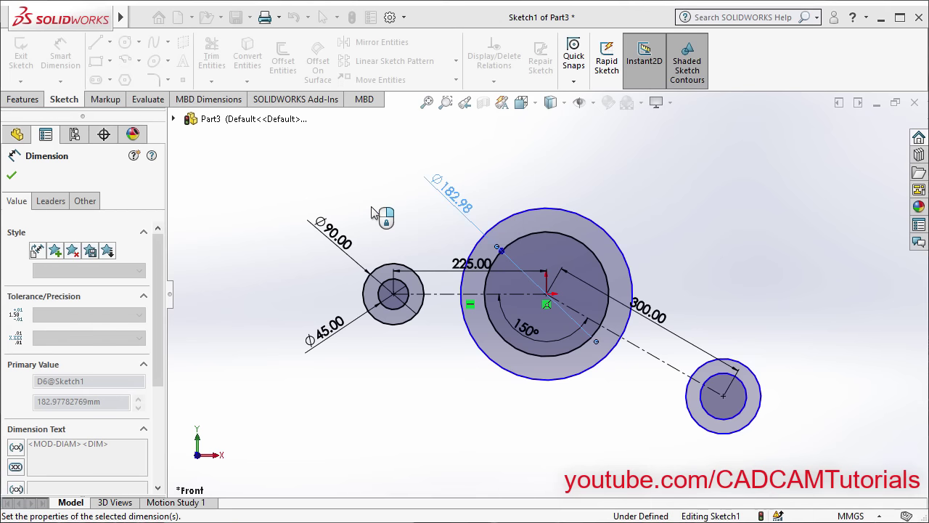
Dimension the outer circle around the origin to a 180 mm diameter
{"action": "left_click", "coordinate": [610, 241]}
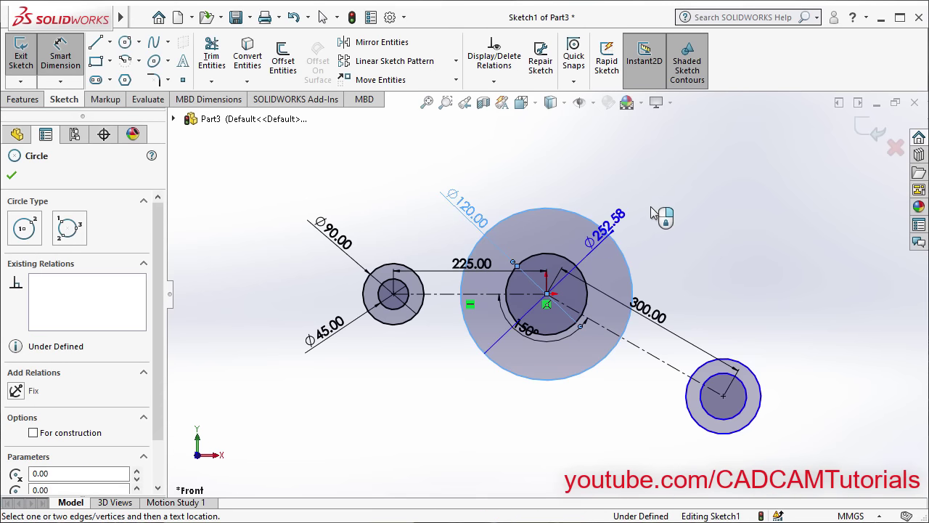
{"action": "left_click", "coordinate": [624, 211]}
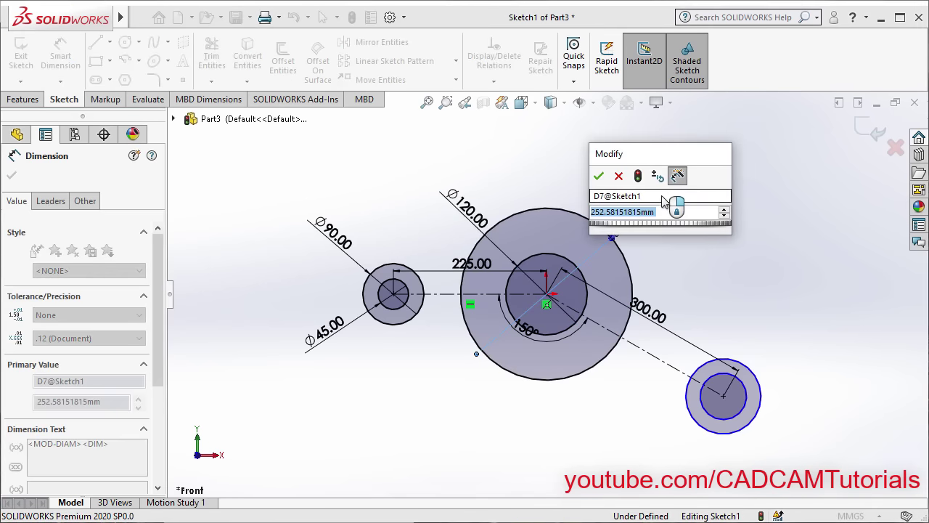
{"action": "type", "text": "250"}
{"action": "key", "text": "Return"}
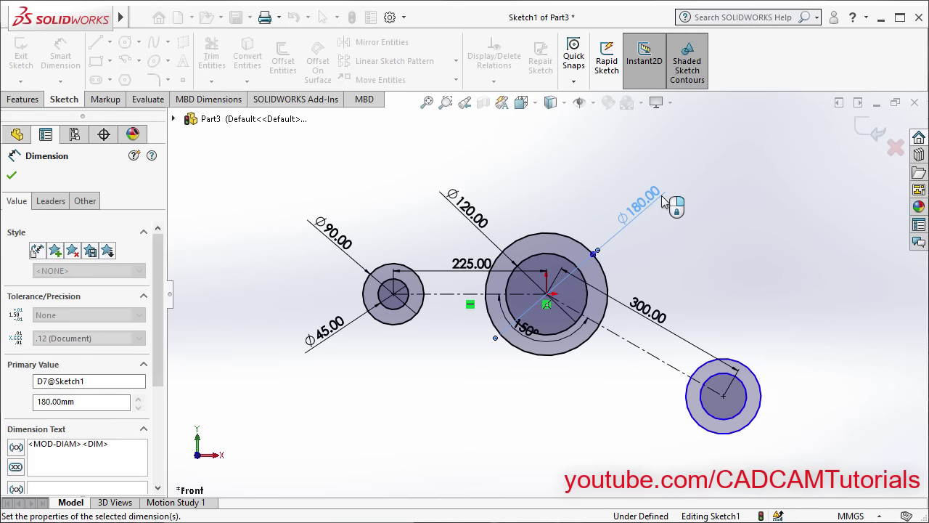
Check the reference drawing and dimension the inner circle at the sloping centerline's lower end to a 30 mm diameter
{"action": "key", "text": "alt+Tab"}
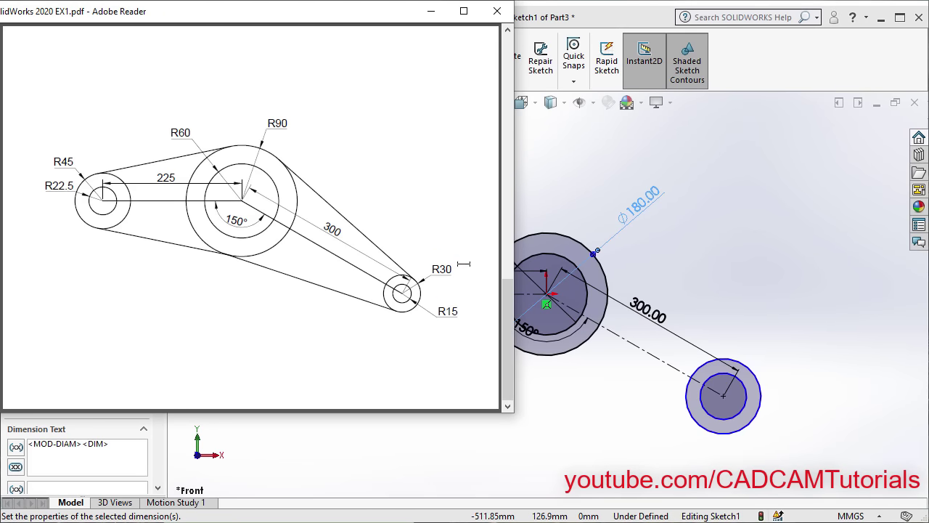
{"action": "left_click", "coordinate": [767, 356]}
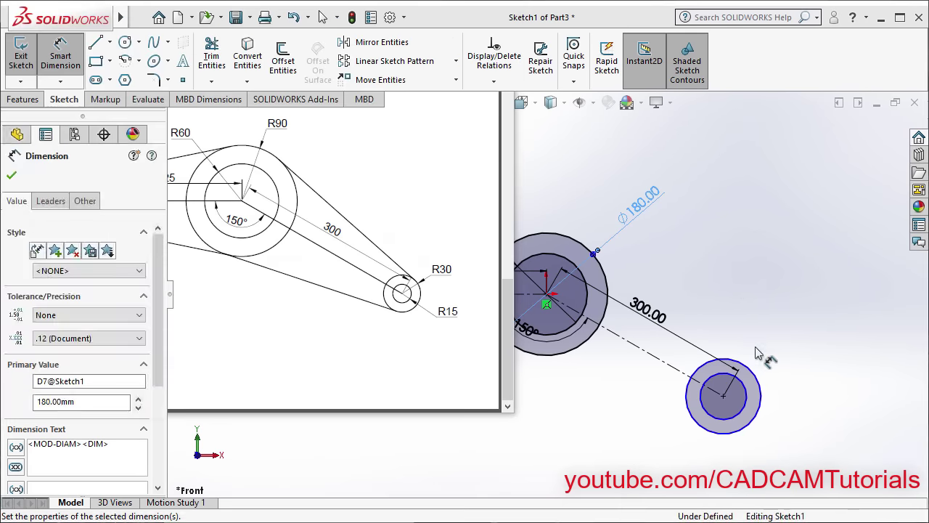
{"action": "left_click", "coordinate": [759, 389]}
{"action": "left_click", "coordinate": [716, 278]}
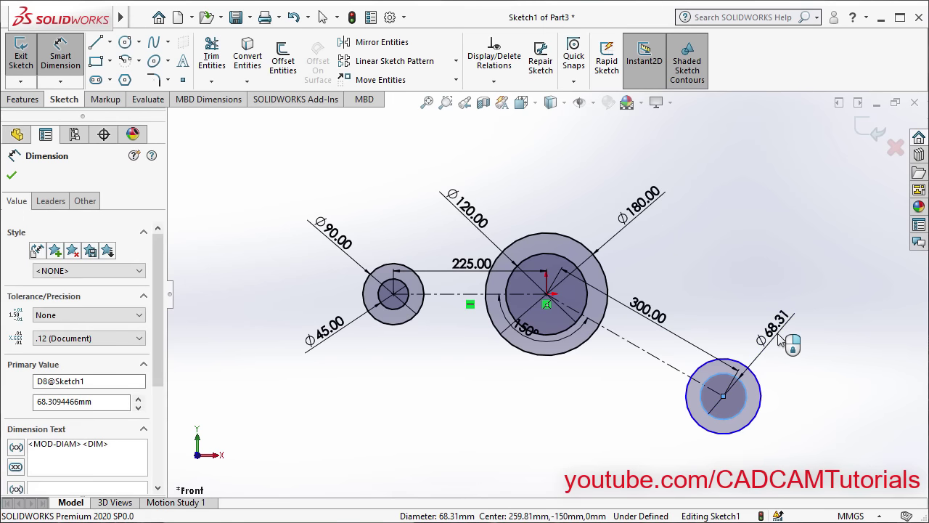
{"action": "type", "text": "30"}
{"action": "key", "text": "Return"}
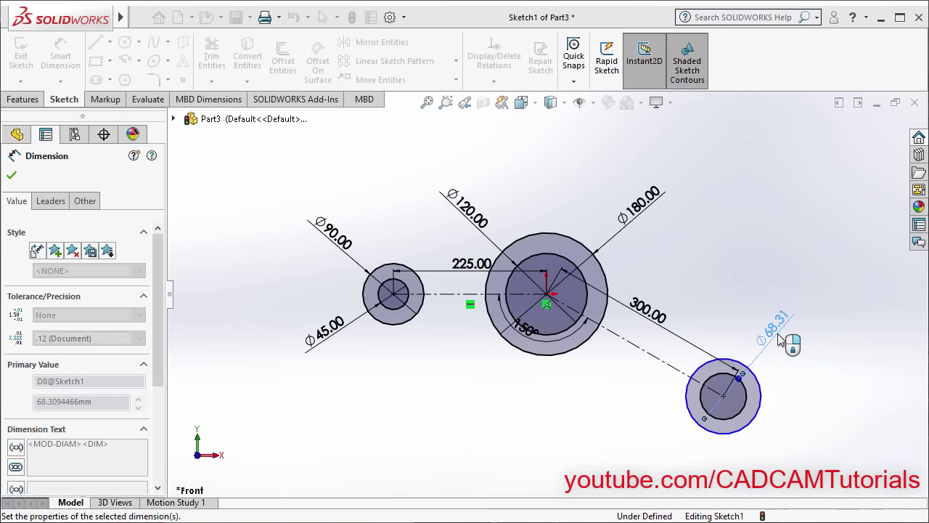
Dimension the outer circle at the sloping centerline's lower end to a 60 mm diameter and finish dimensioning
{"action": "left_click", "coordinate": [755, 386]}
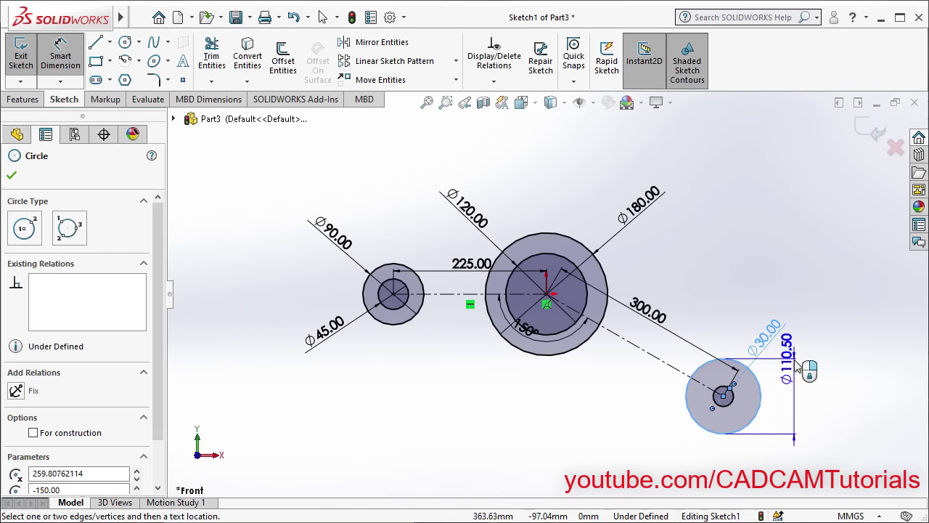
{"action": "left_click", "coordinate": [802, 364]}
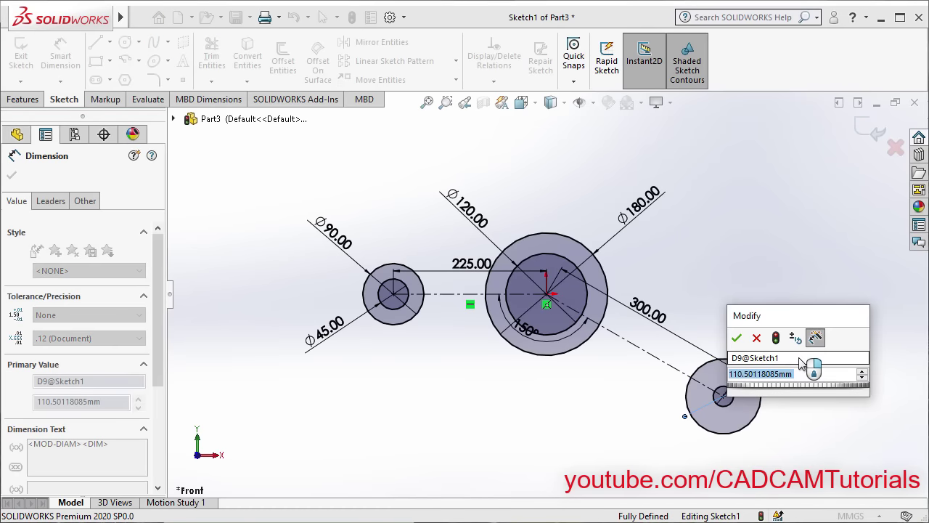
{"action": "type", "text": "60"}
{"action": "key", "text": "Return"}
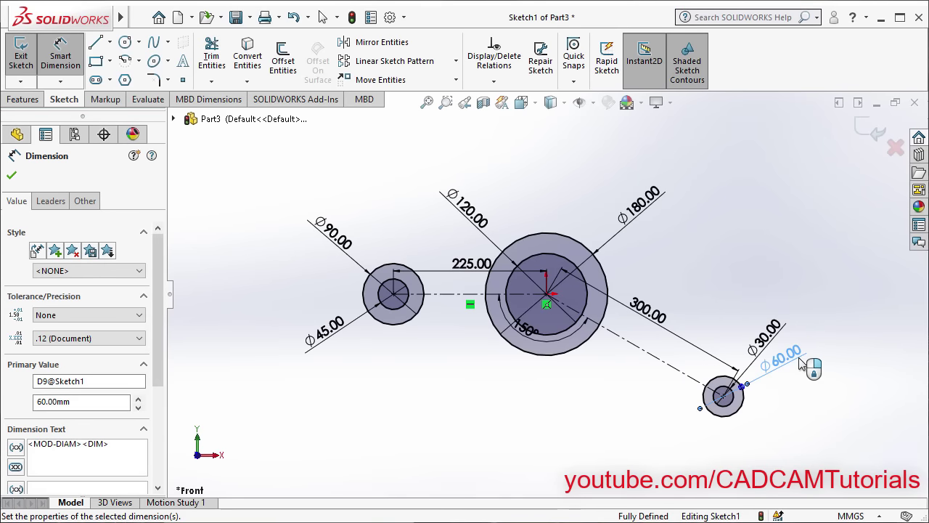
{"action": "key", "text": "Escape"}
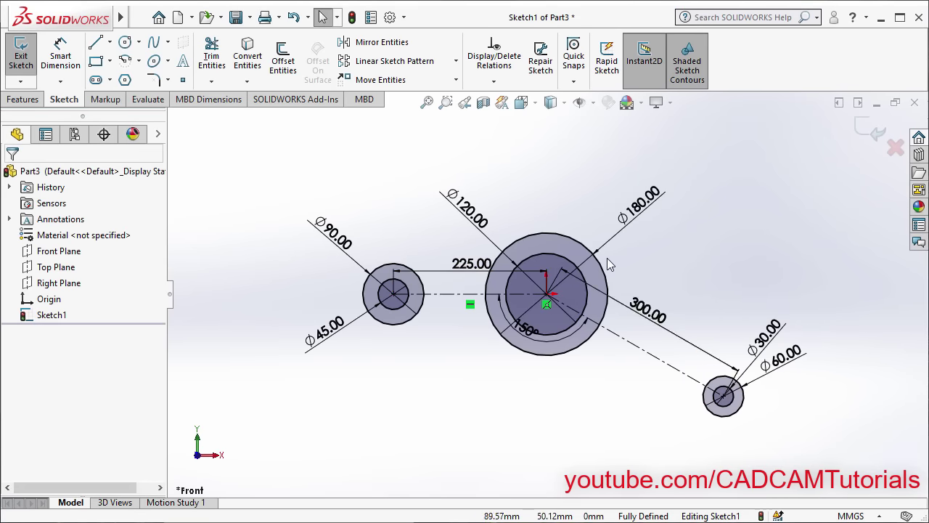
Sketch a line tangent to the upper sides of the 90 mm circle and the 180 mm circle, ending the line chain
{"action": "left_click", "coordinate": [97, 43]}
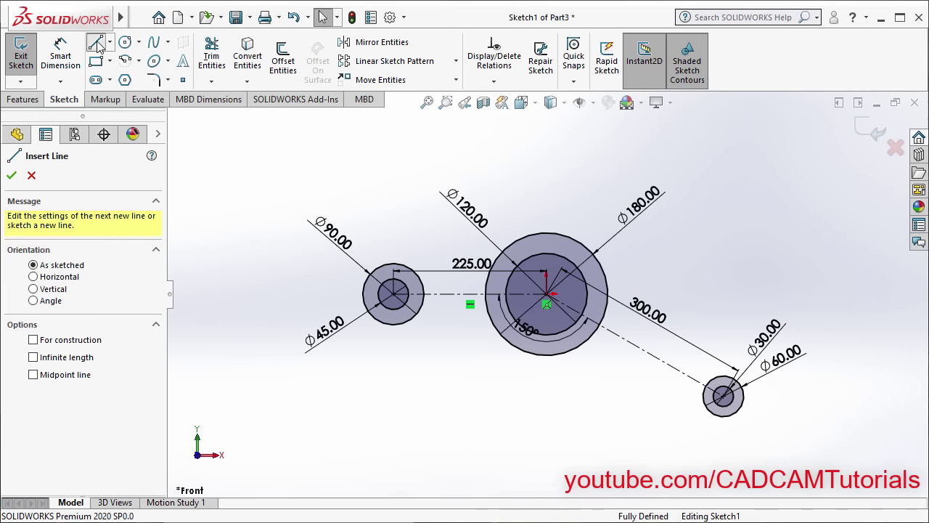
{"action": "left_click", "coordinate": [383, 269]}
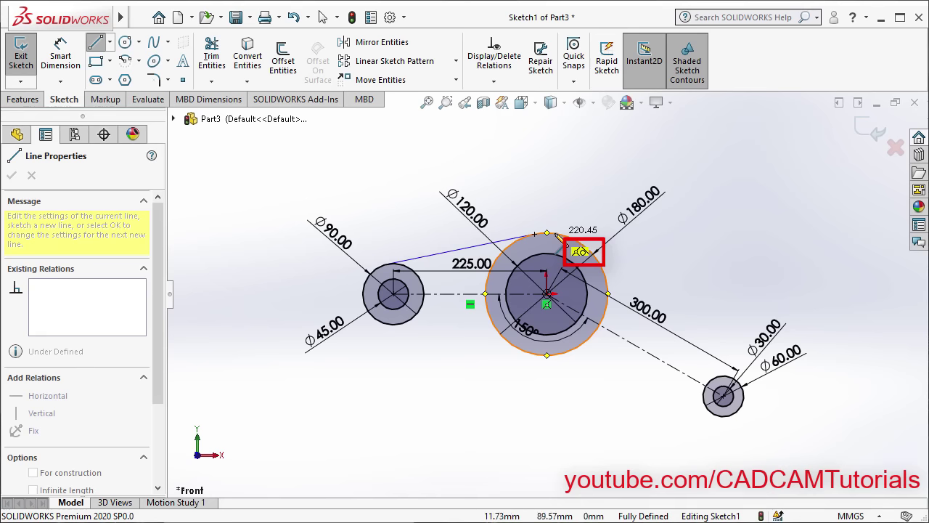
{"action": "left_click", "coordinate": [559, 240]}
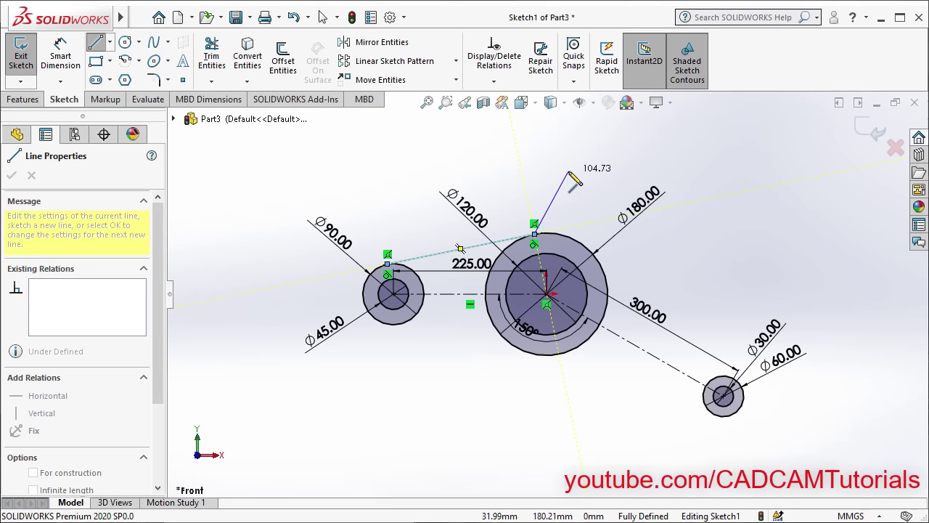
{"action": "key", "text": "Escape"}
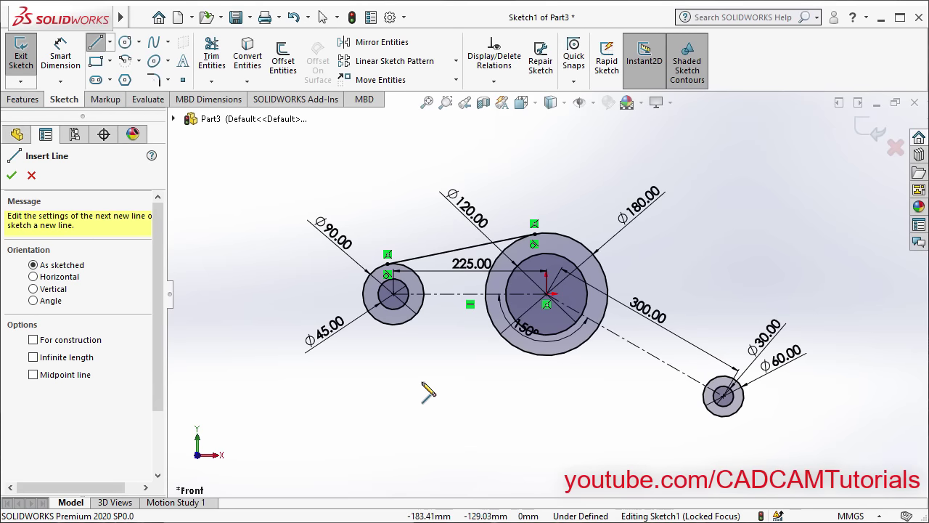
Sketch a line tangent to the lower sides of the 90 mm circle and the 180 mm circle
{"action": "left_click", "coordinate": [383, 325]}
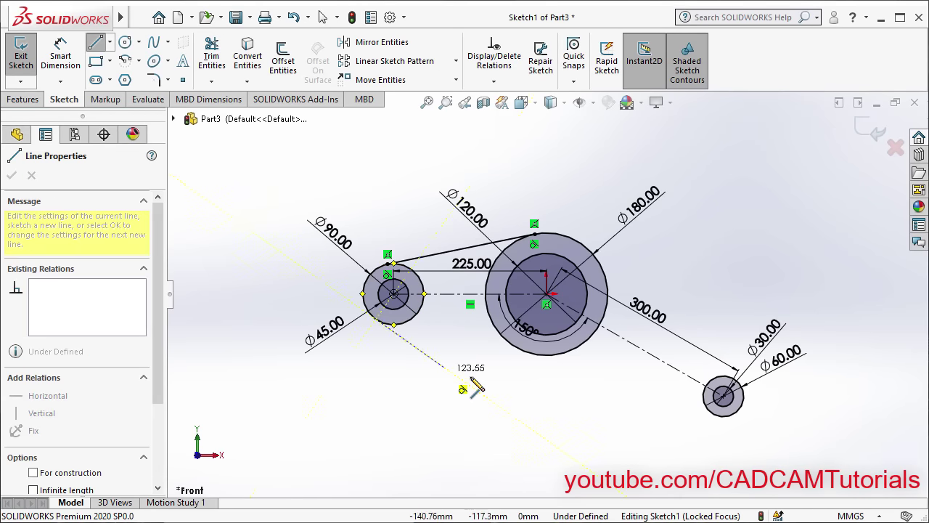
{"action": "left_click", "coordinate": [536, 355]}
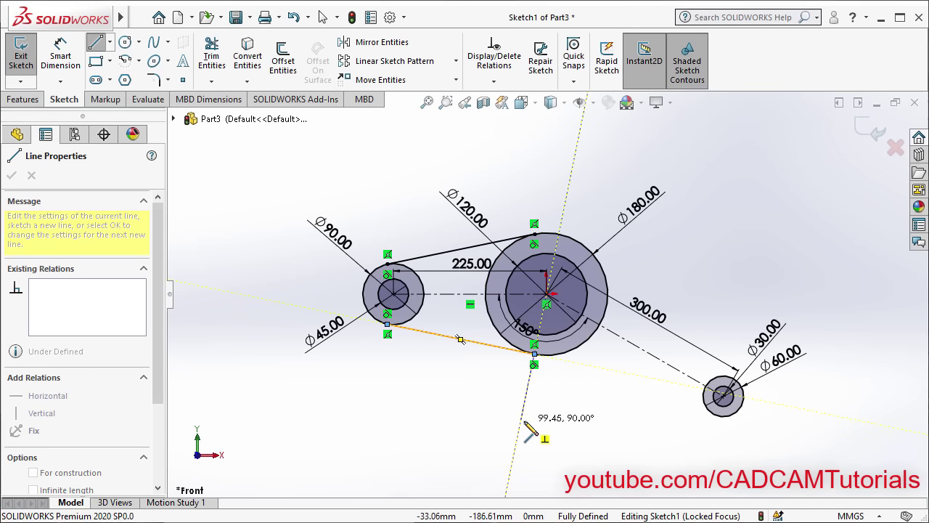
{"action": "double_click", "coordinate": [536, 356]}
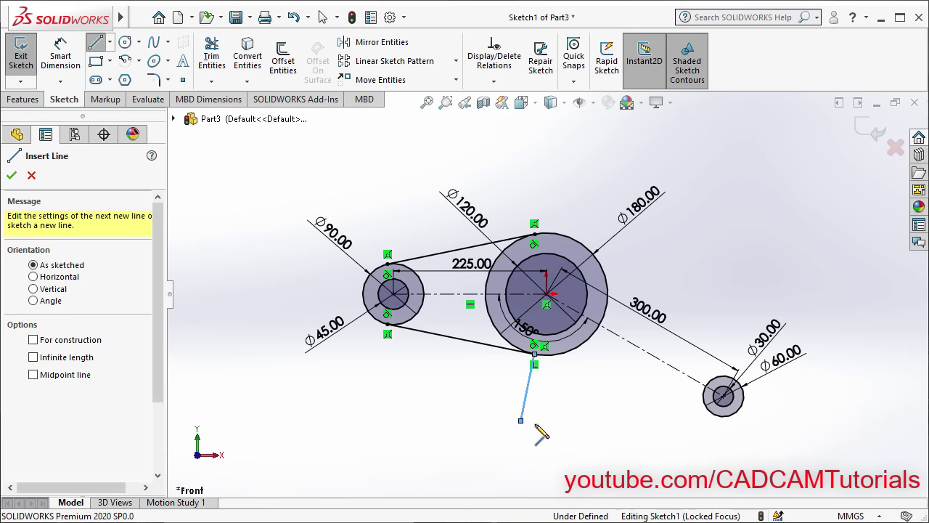
Sketch a line tangent to the upper sides of the 180 mm circle and the 60 mm circle, ending the line chain
{"action": "left_click", "coordinate": [592, 253]}
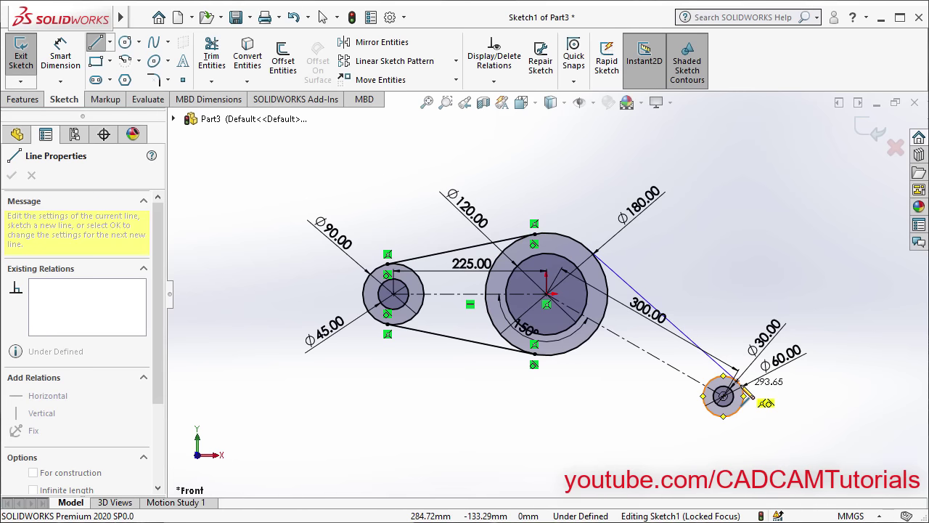
{"action": "left_click", "coordinate": [739, 383]}
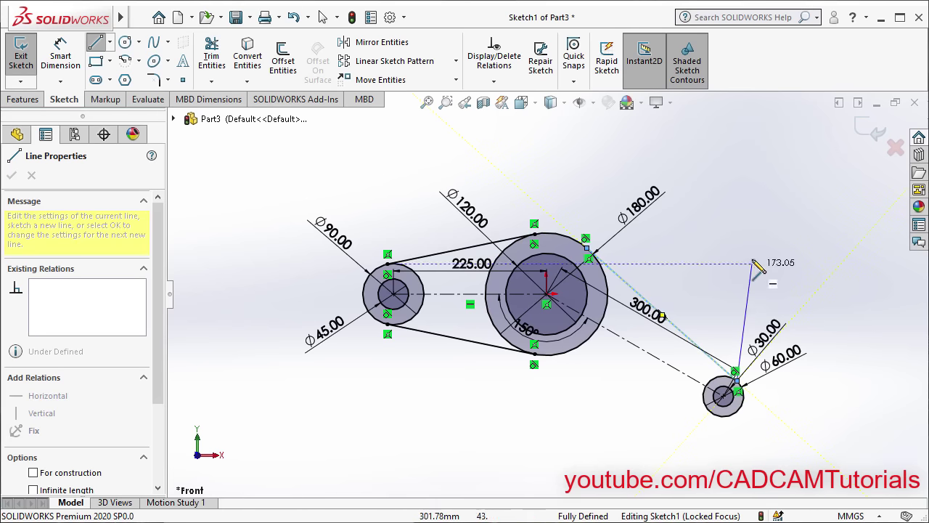
{"action": "key", "text": "Escape"}
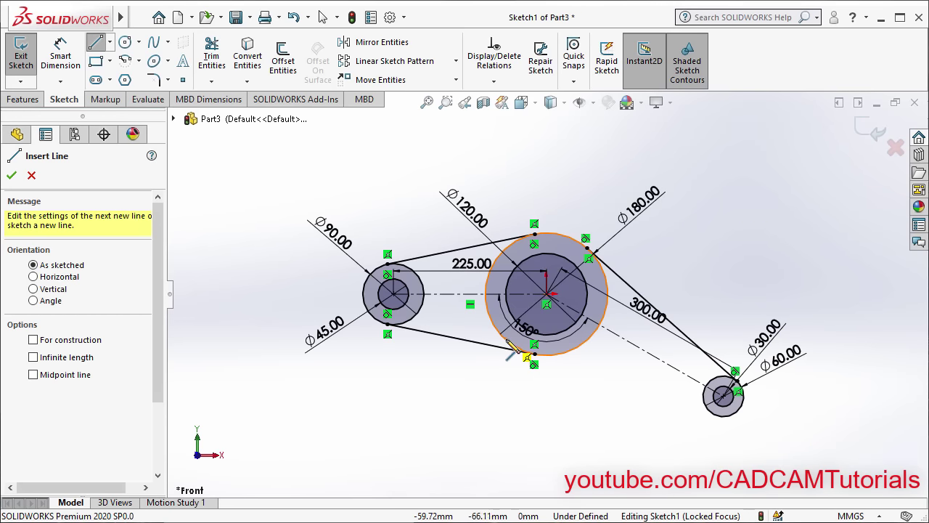
Sketch a line tangent to the lower sides of the 180 mm circle and the 60 mm circle, and finish line drawing
{"action": "left_click", "coordinate": [511, 347]}
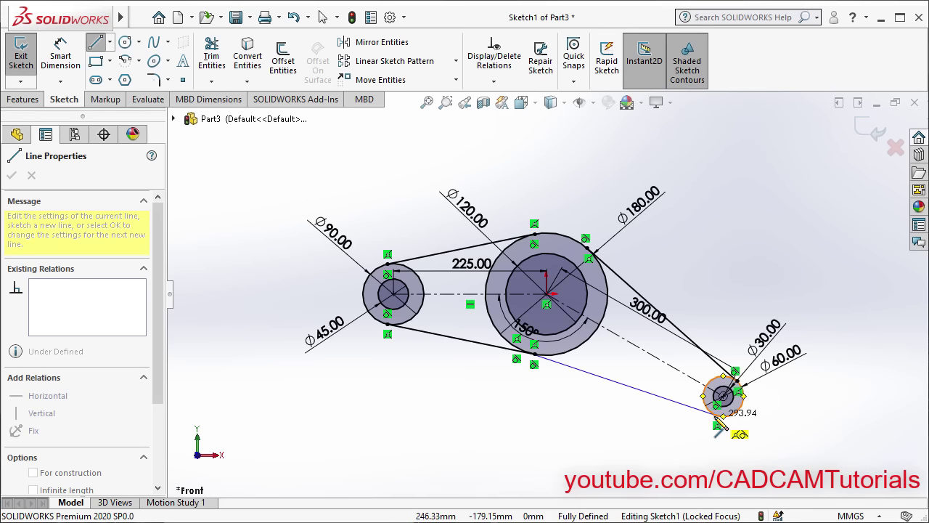
{"action": "left_click", "coordinate": [718, 416]}
{"action": "key", "text": "Escape"}
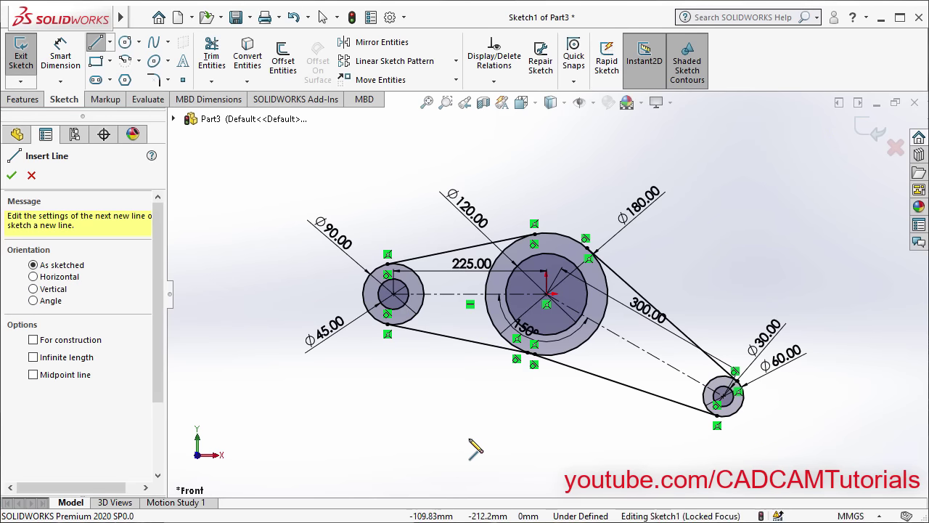
{"action": "key", "text": "Escape"}
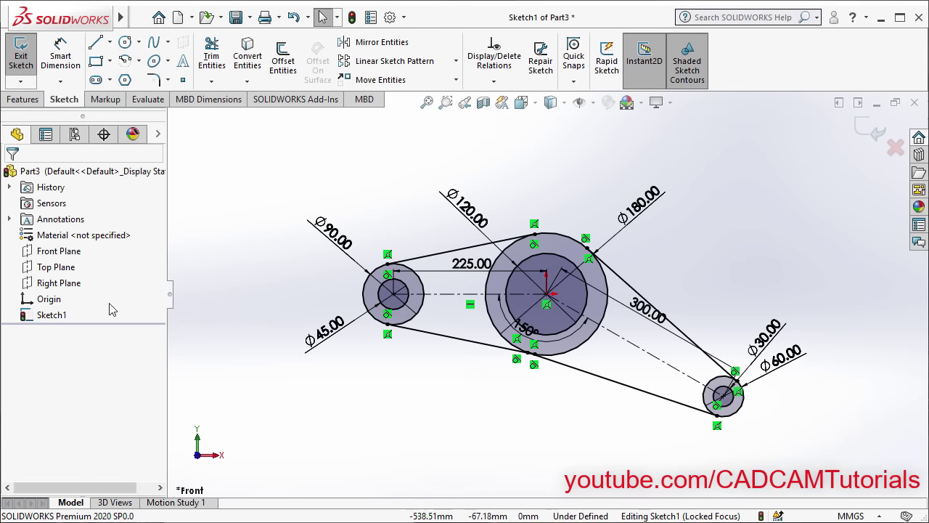
Check the arm profile against the EX1 PDF drawing in Adobe Reader, and exit the sketch back in SOLIDWORKS
{"action": "key", "text": "alt+Tab"}
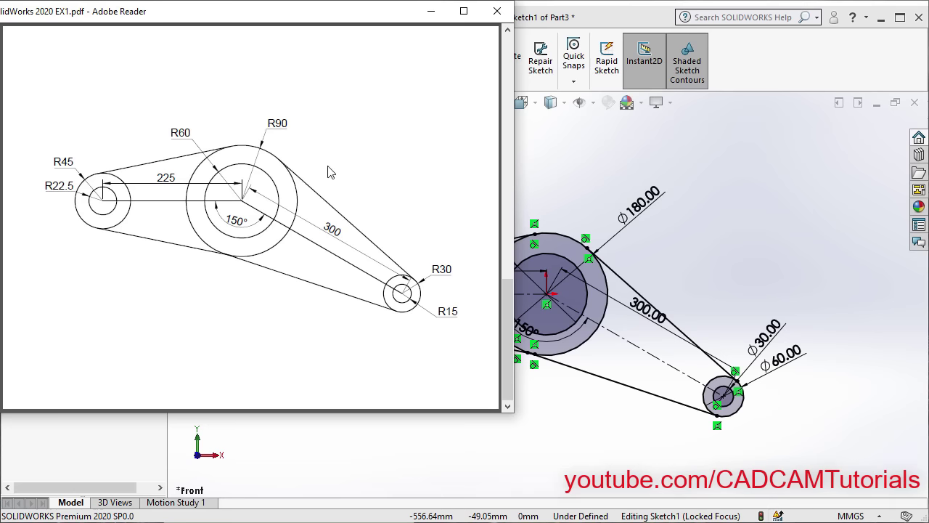
{"action": "left_click", "coordinate": [569, 425]}
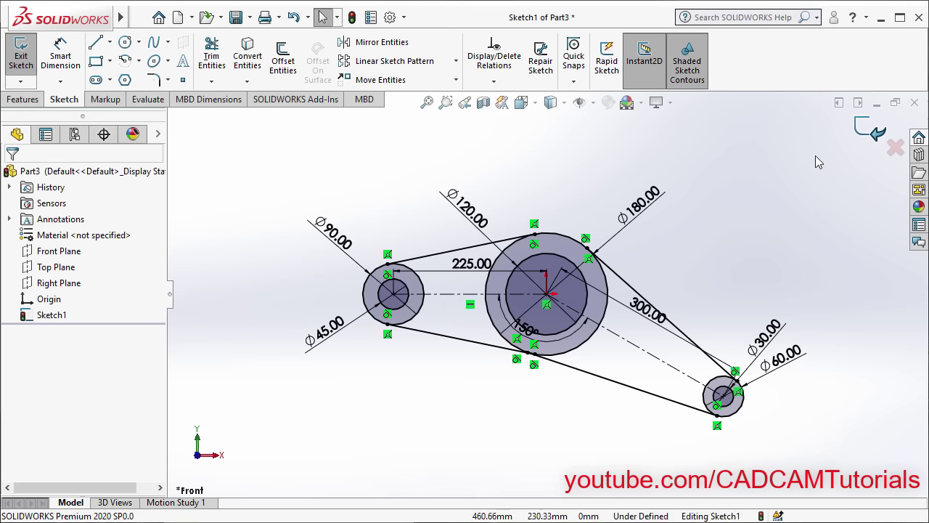
{"action": "left_click", "coordinate": [874, 136]}
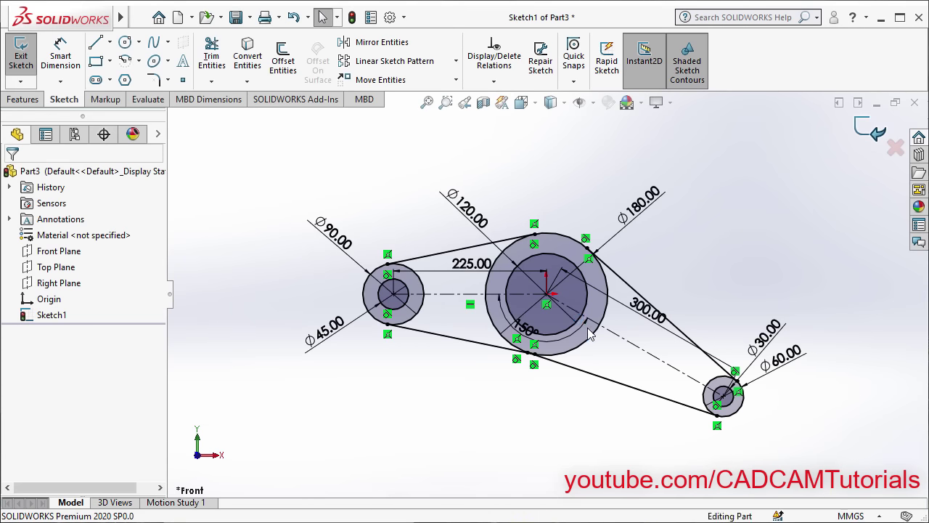
{"action": "left_click", "coordinate": [703, 320]}
{"action": "middle_click_drag", "start_coordinate": [746, 287], "coordinate": [712, 322]}
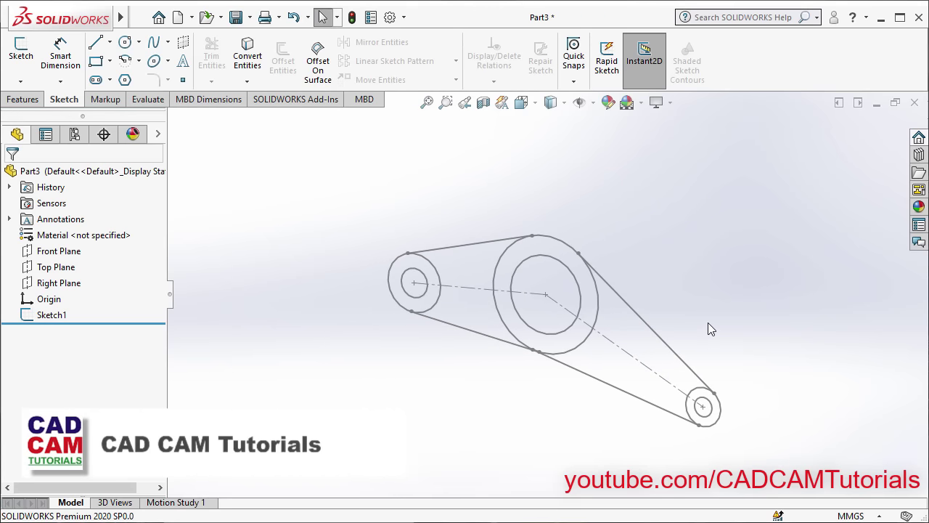